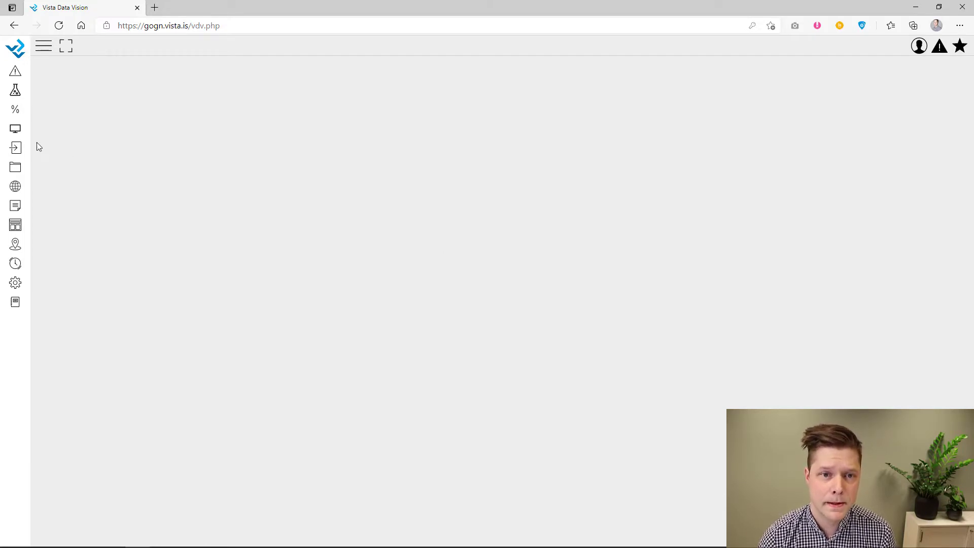
- Go to the CSI data source page and start a new logger entry
click(16, 147)
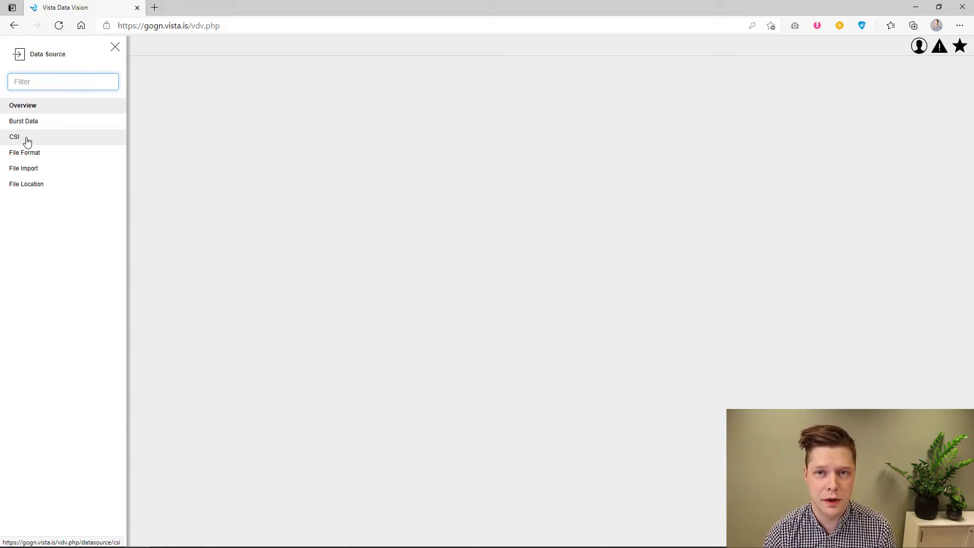
click(27, 141)
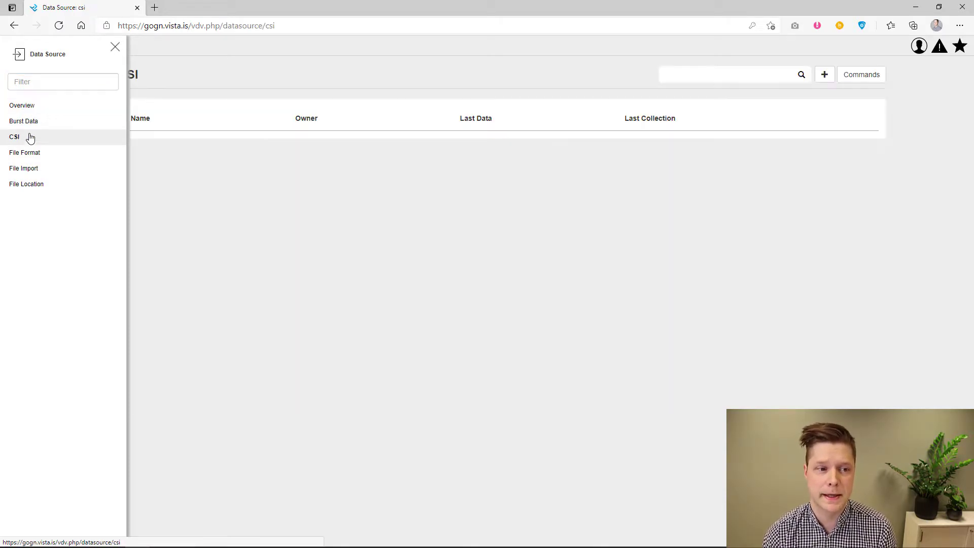
click(115, 48)
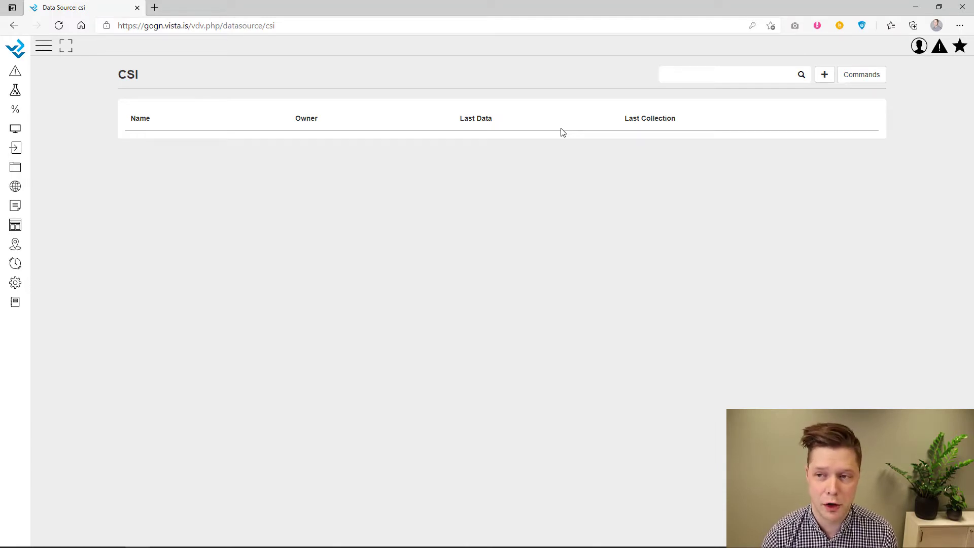
click(824, 76)
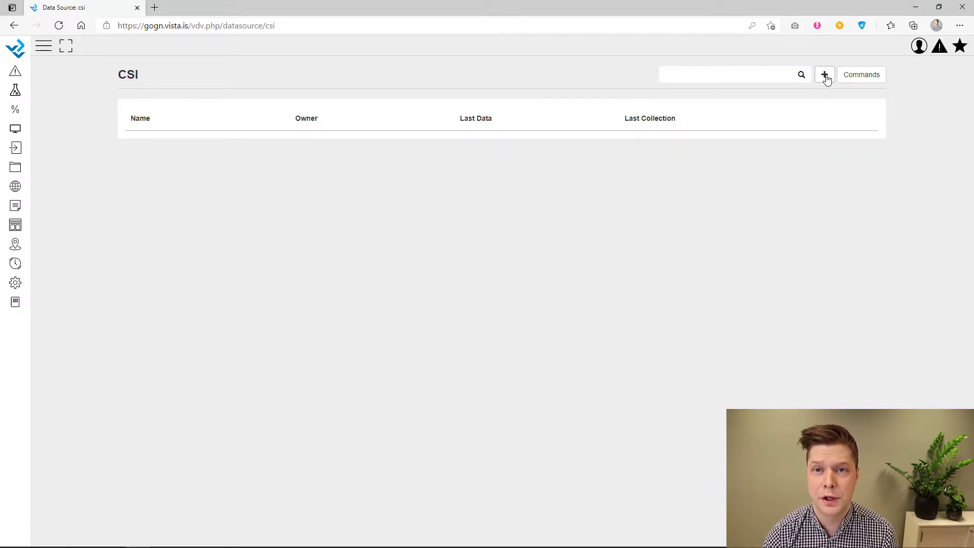
click(825, 75)
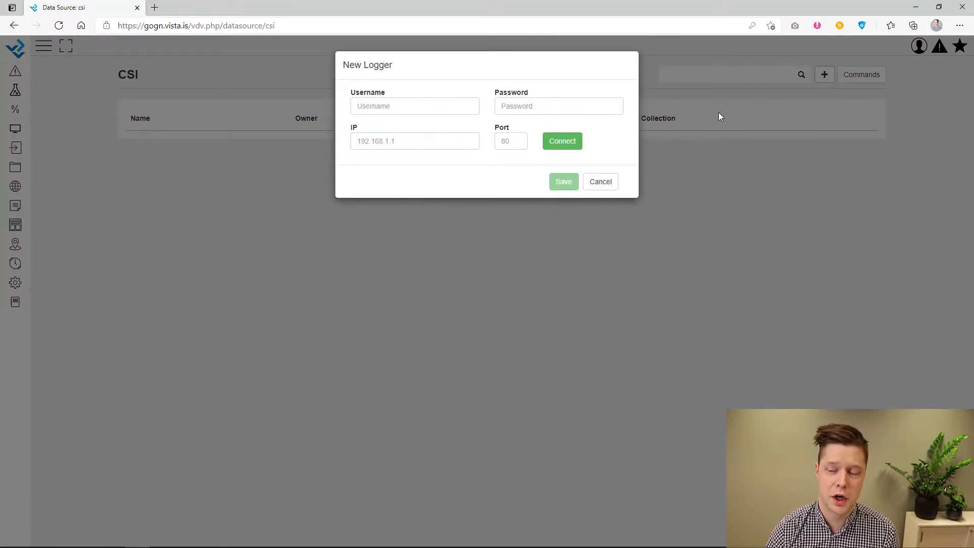
- Enter the logger's login credentials, IP 192.168.128.179 and port 80, then connect
click(417, 146)
text(192.168.128.179)
click(505, 142)
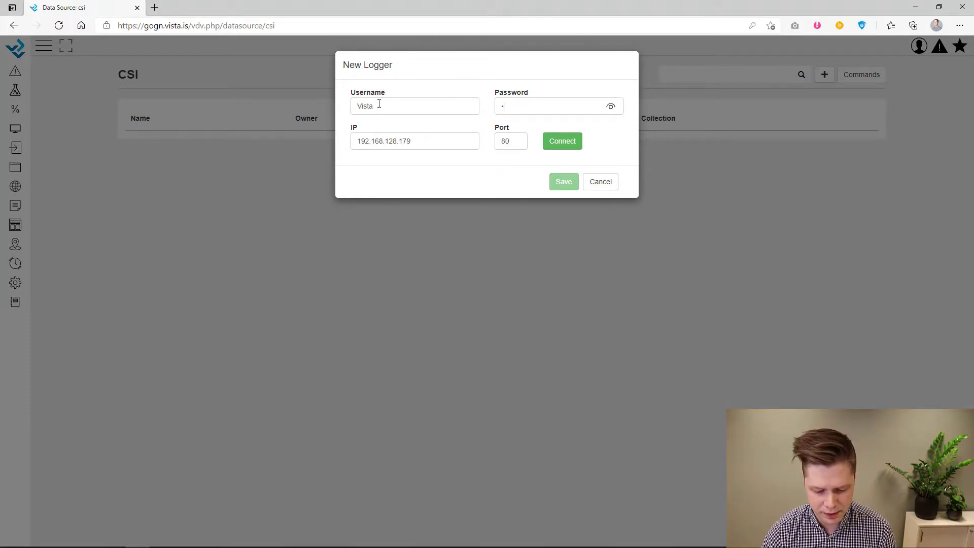
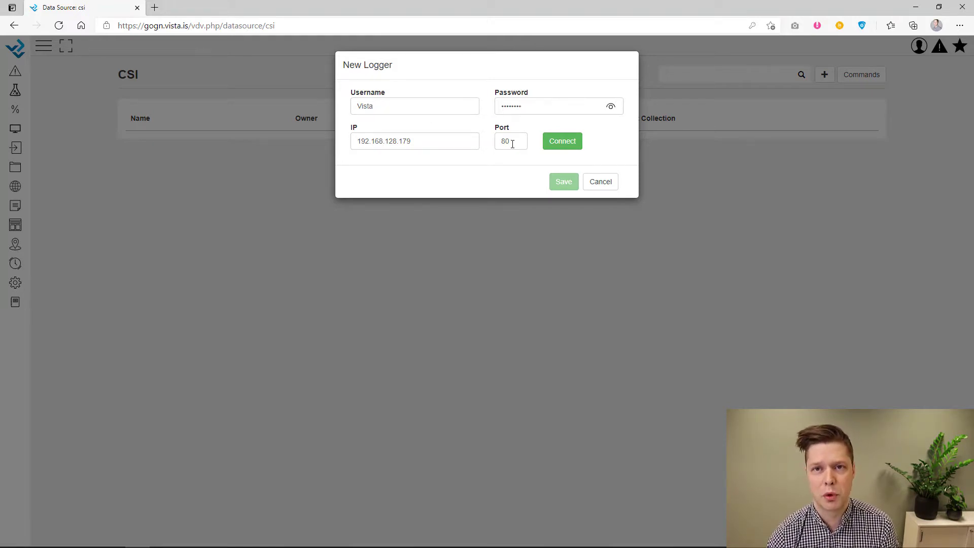
click(560, 144)
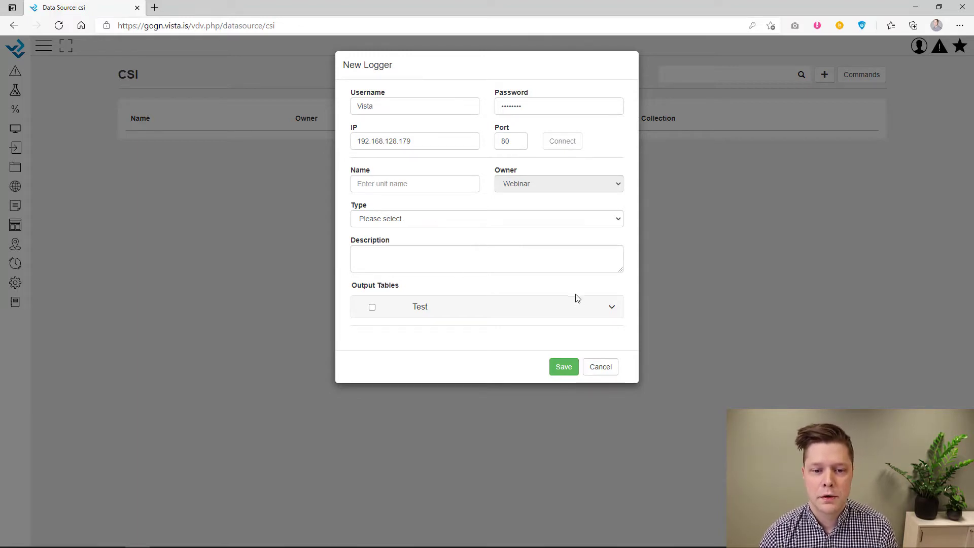
- Include the Test output table and name the logger 'CR300 Webinar' with type CR300
click(372, 307)
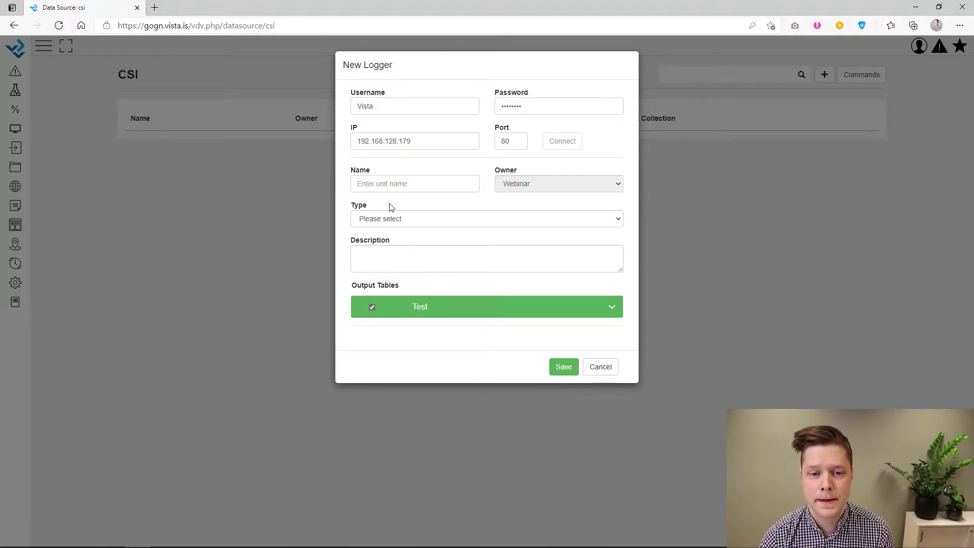
click(391, 189)
text(CR300)
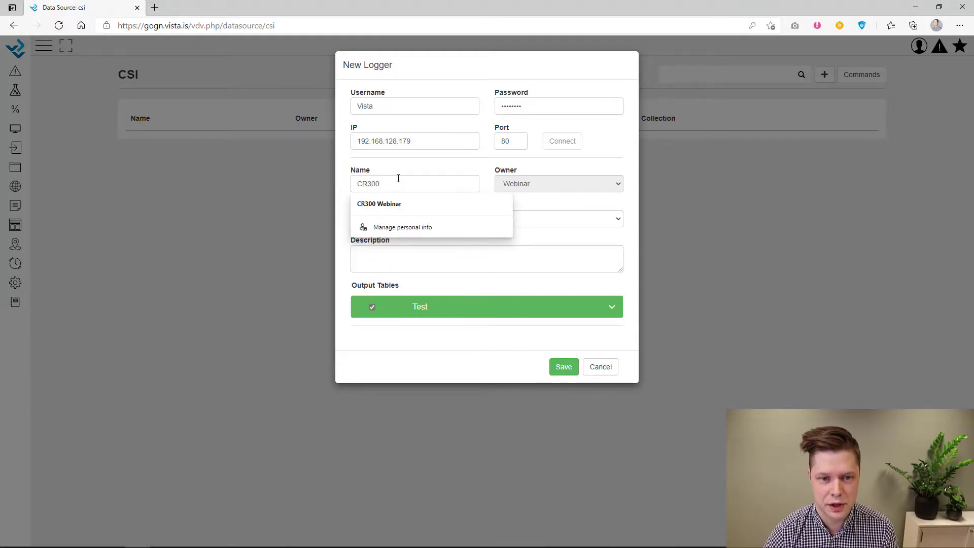
text( Webinar)
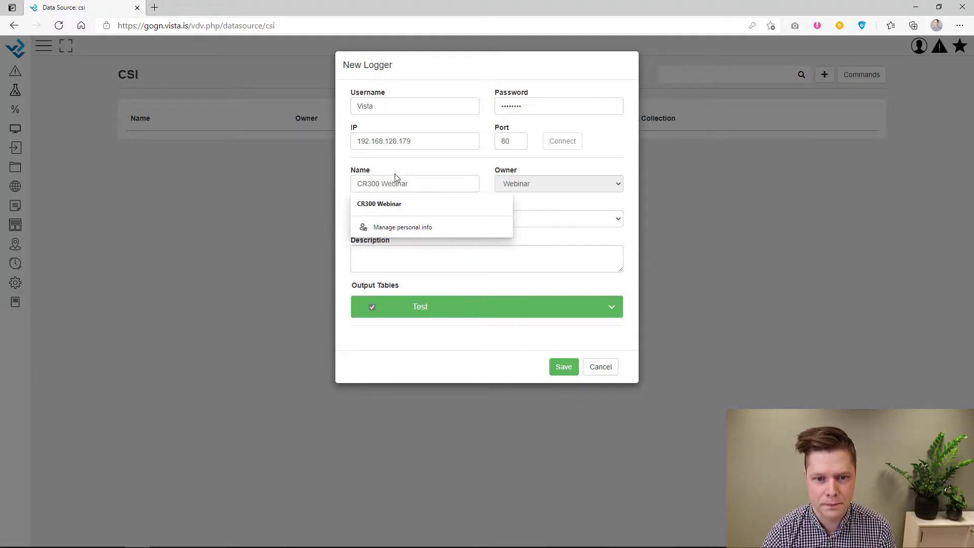
click(400, 166)
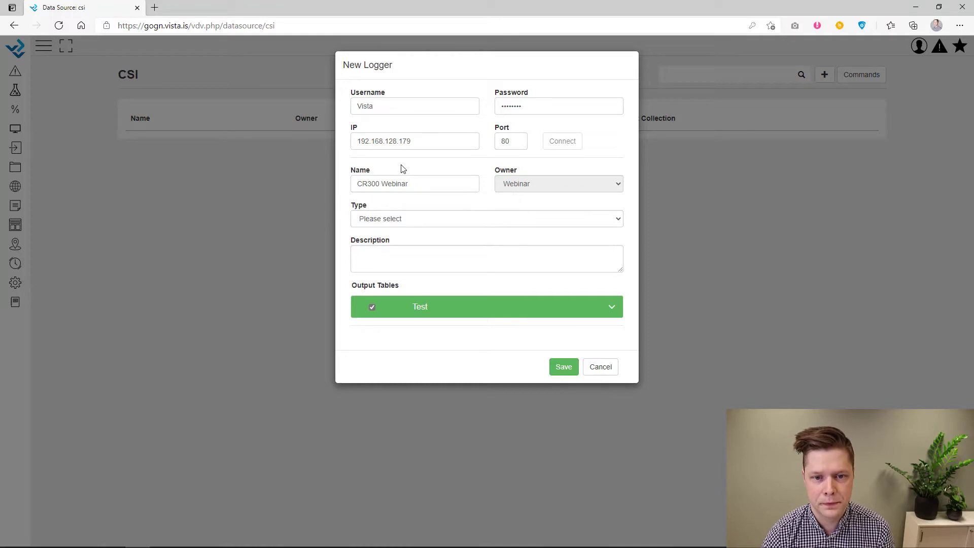
click(442, 223)
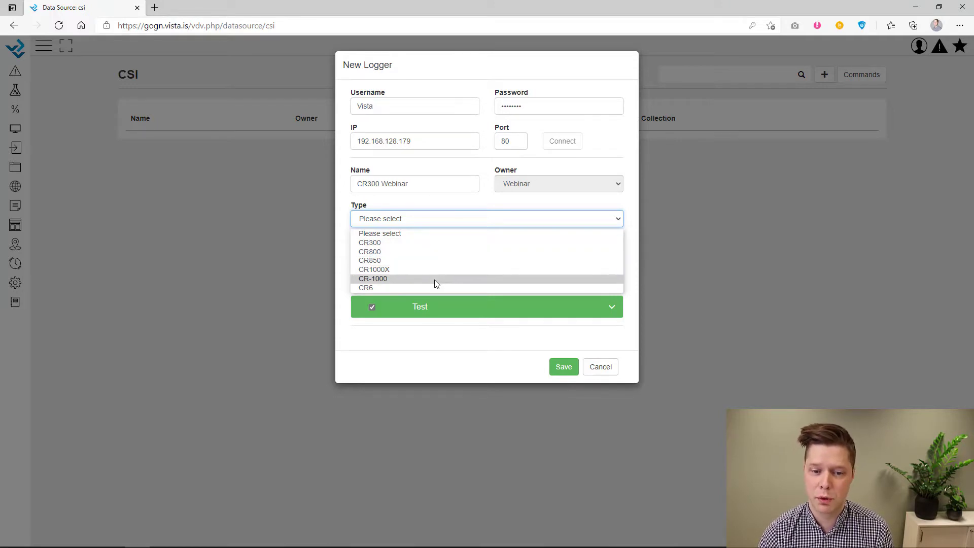
click(434, 244)
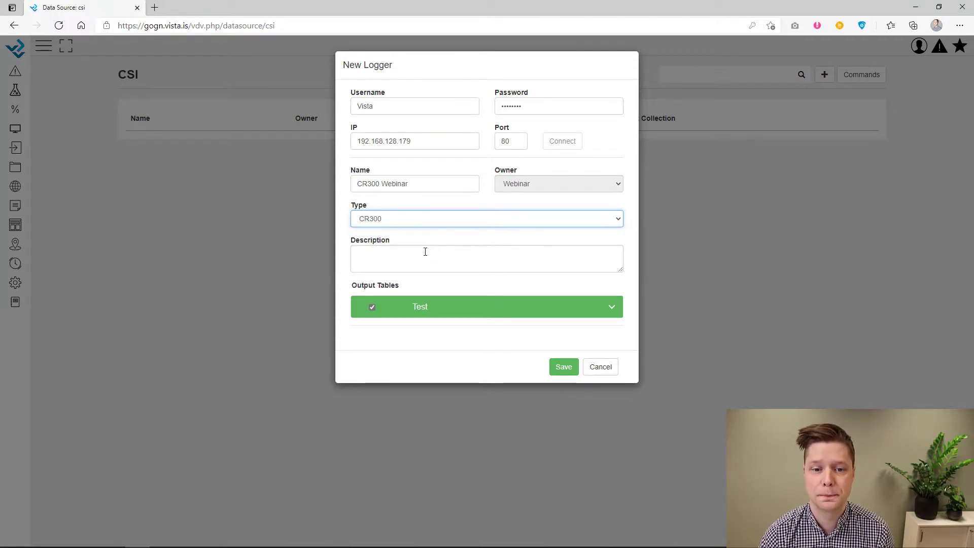
- Describe the logger as 'Logger in VDV HQ Reykjavik', expand the Test table, and save
click(420, 252)
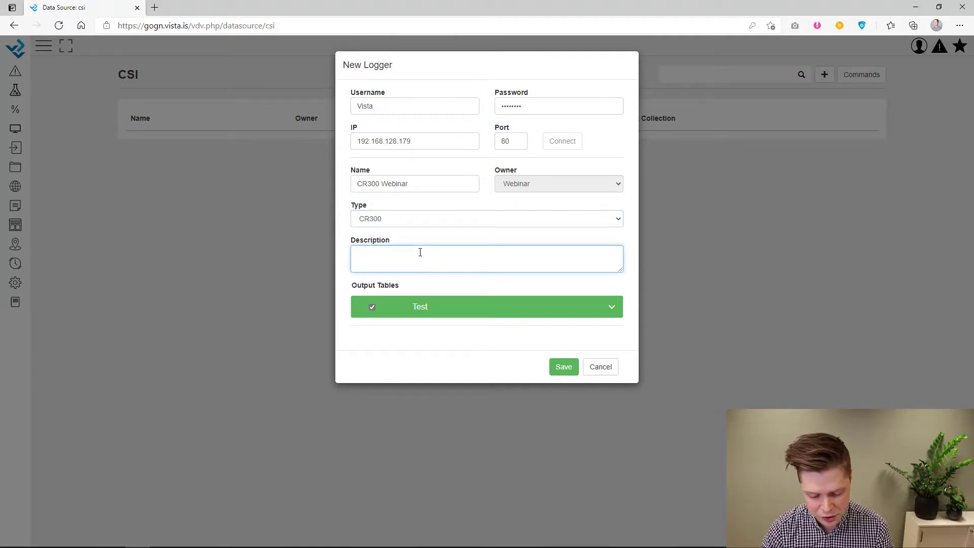
text(Logger in )
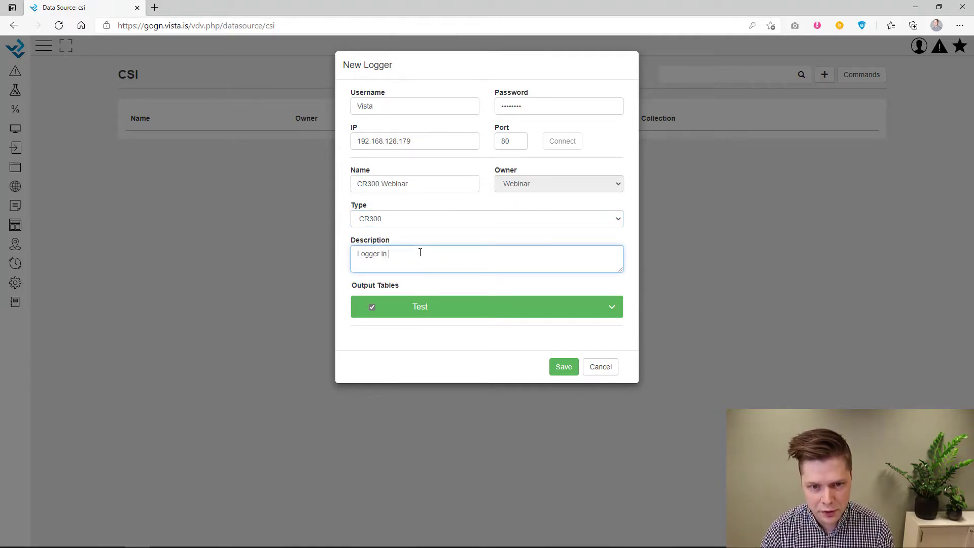
text(VDV HQ Reykjavik)
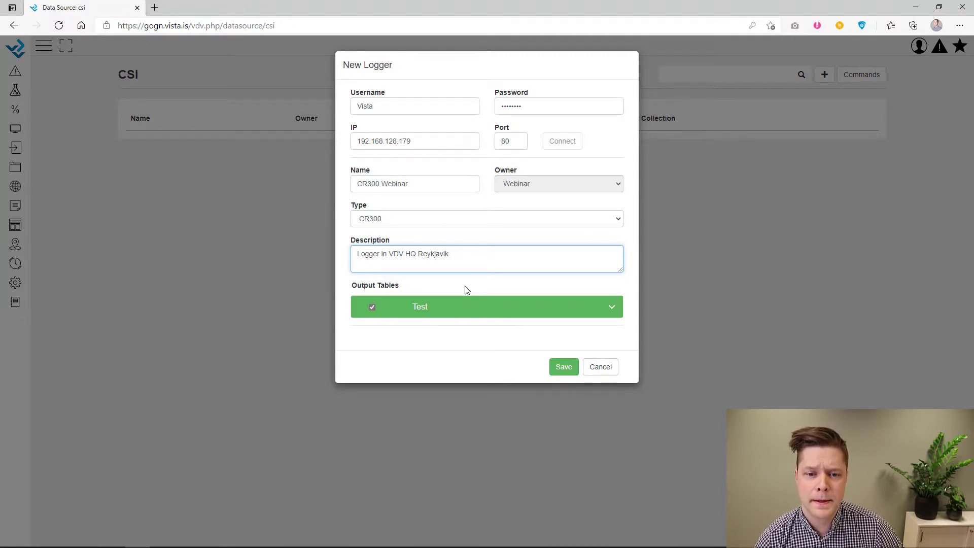
click(612, 309)
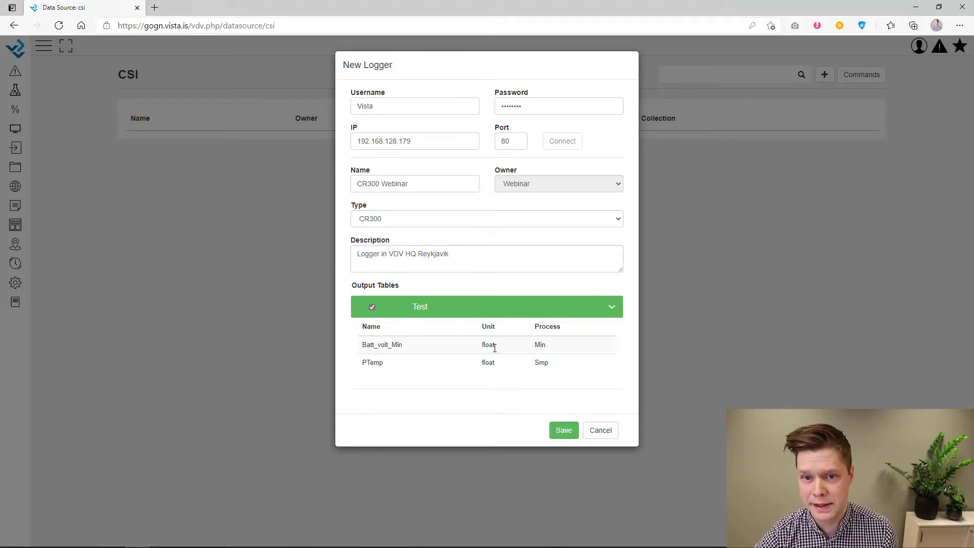
click(567, 432)
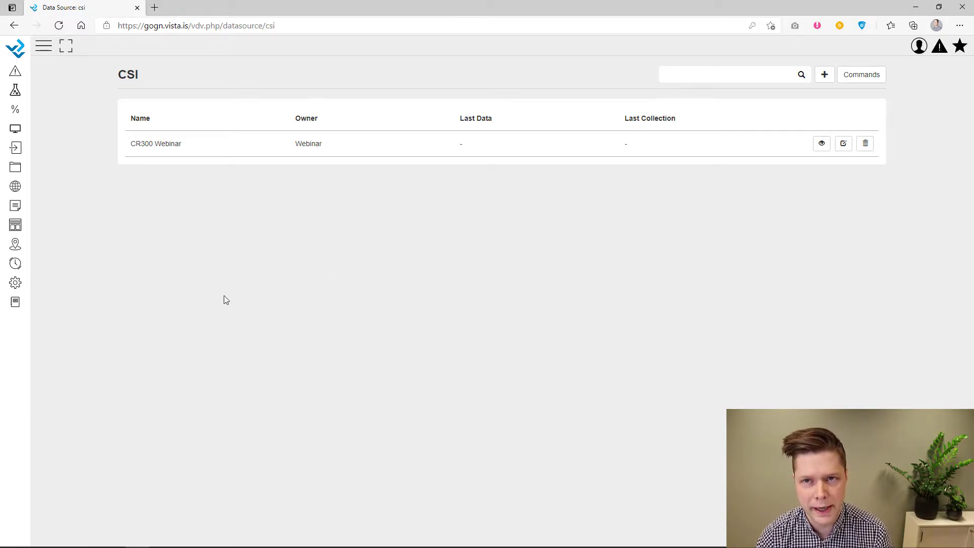
click(19, 284)
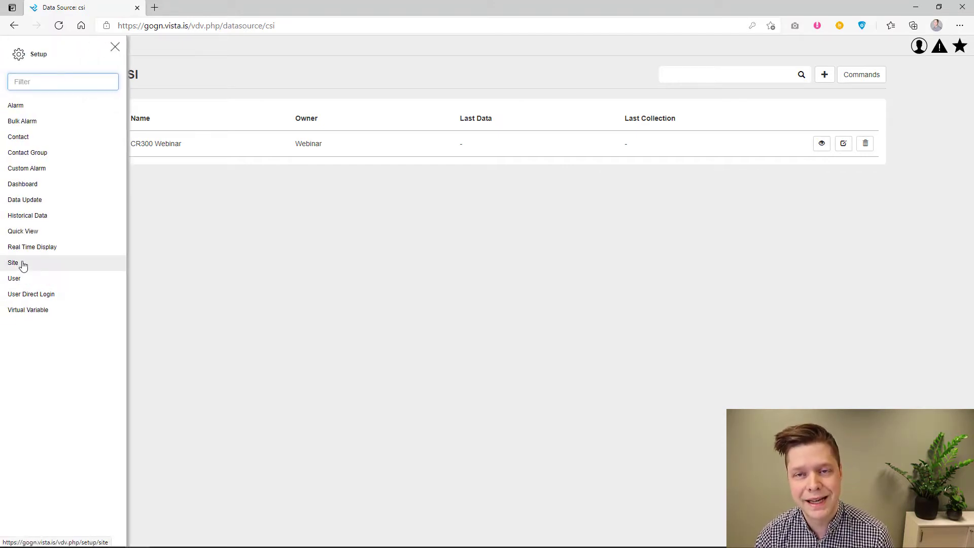
click(14, 263)
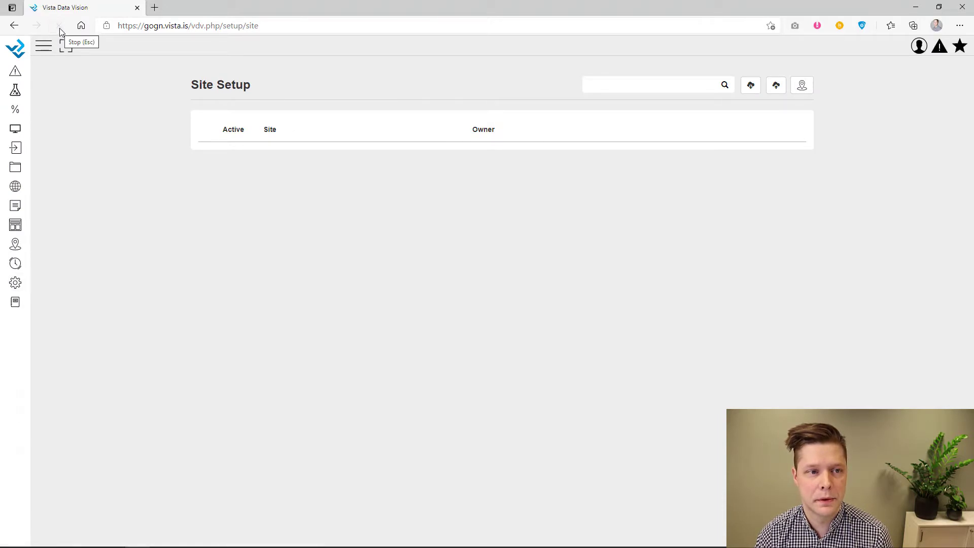
click(13, 149)
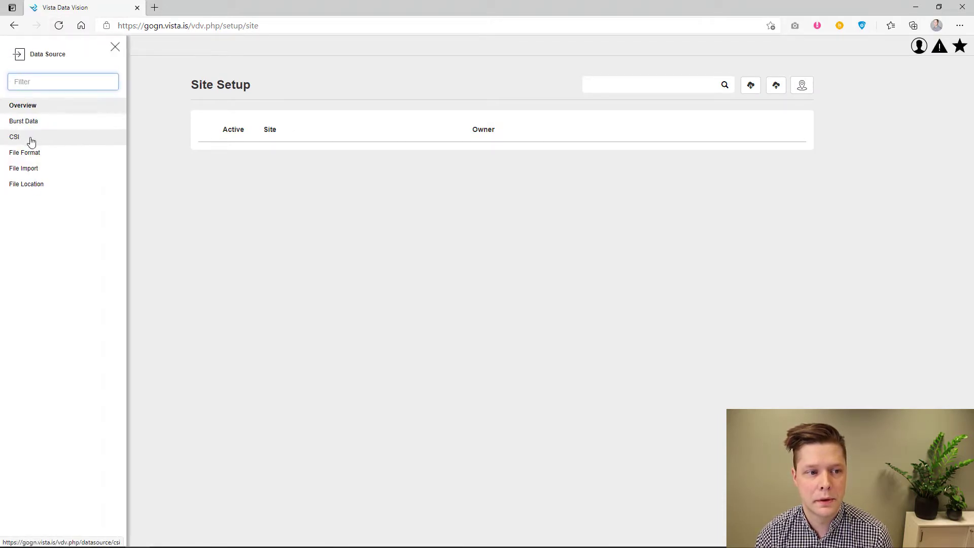
click(29, 138)
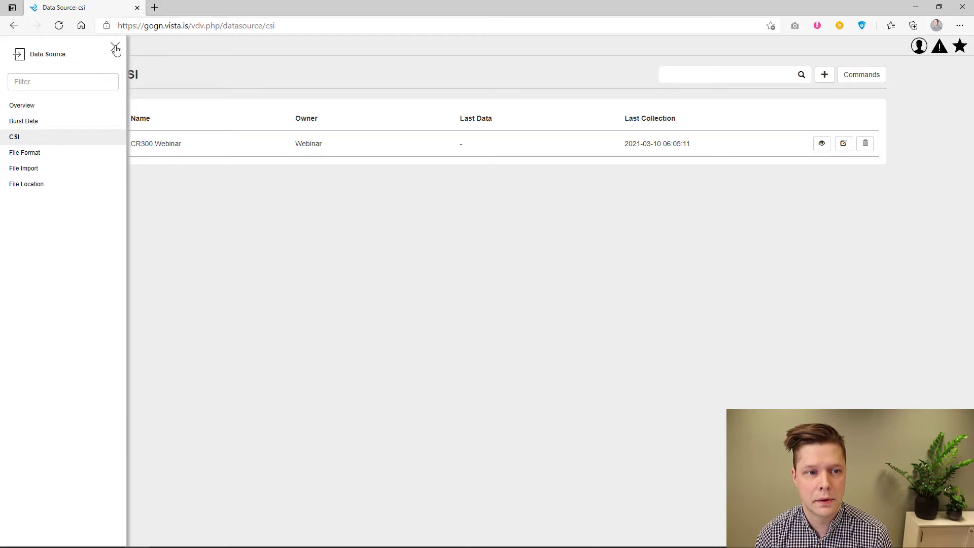
click(115, 47)
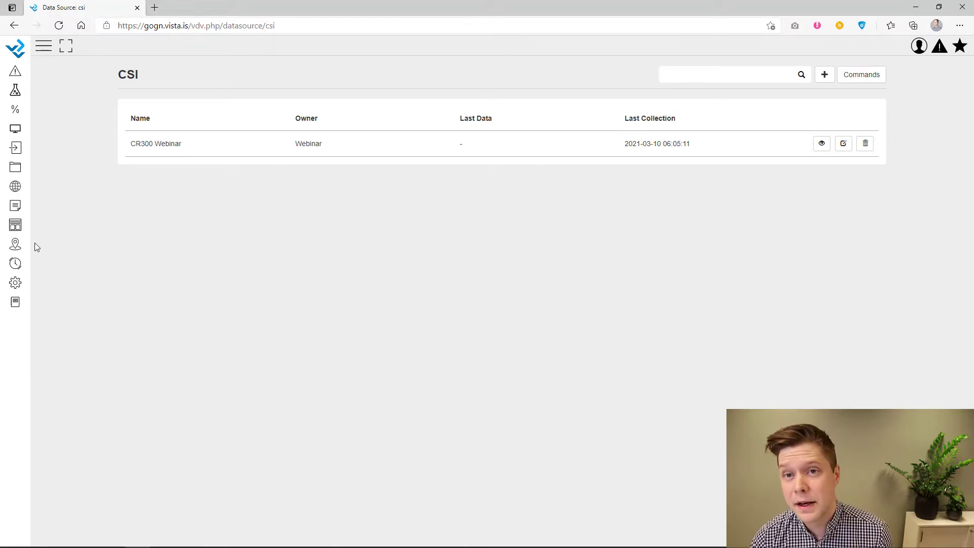
click(16, 284)
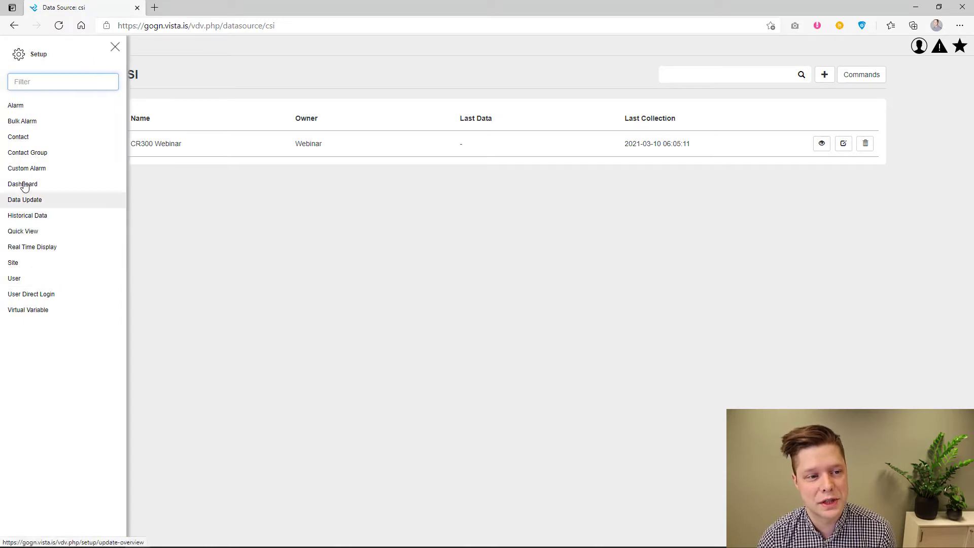
- Add and save a new contact with the contact's name, a support e-mail address and company VDV
click(20, 137)
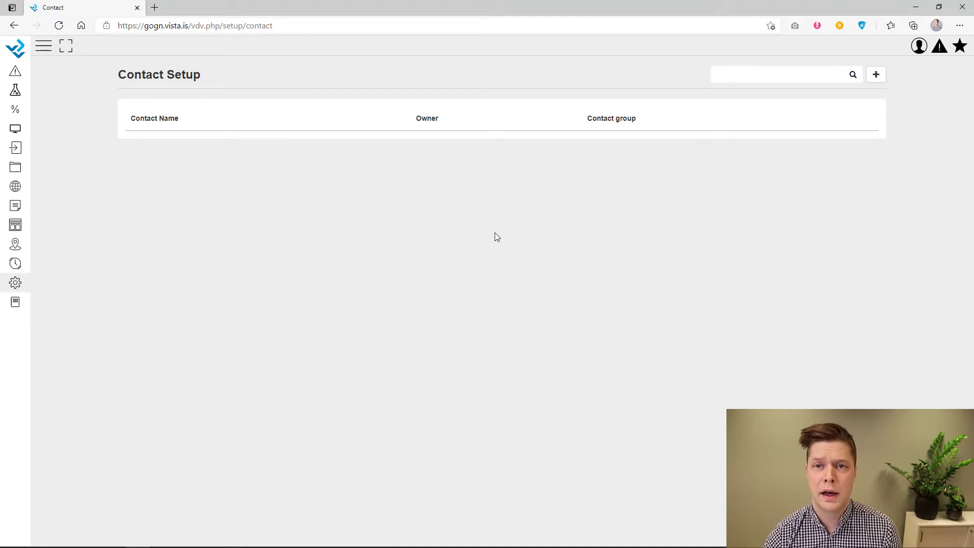
click(875, 76)
click(891, 83)
text(Andres)
key(Tab)
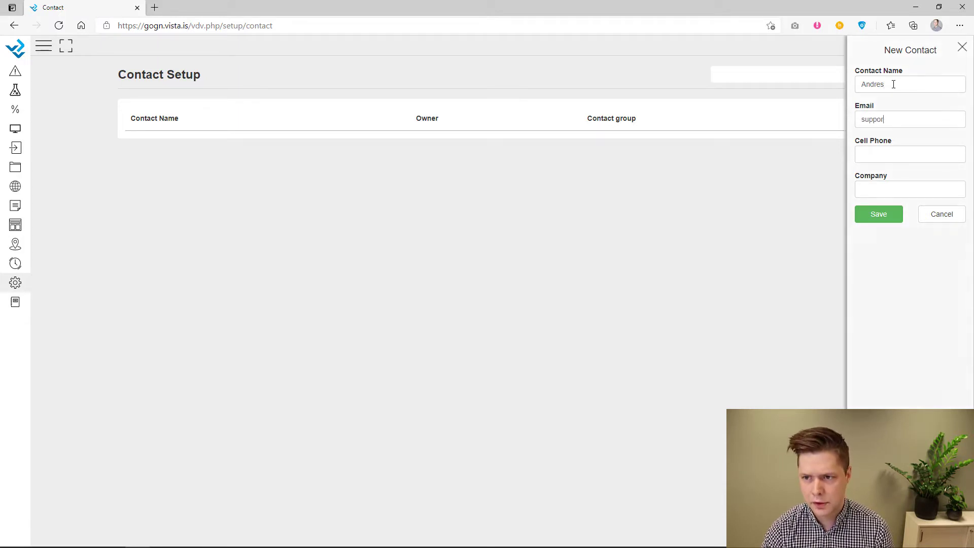
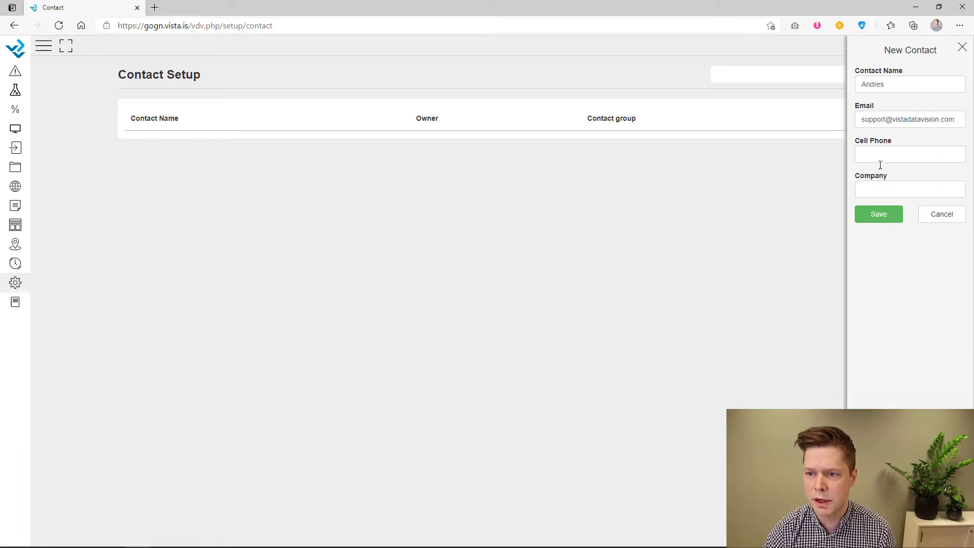
text(VDV)
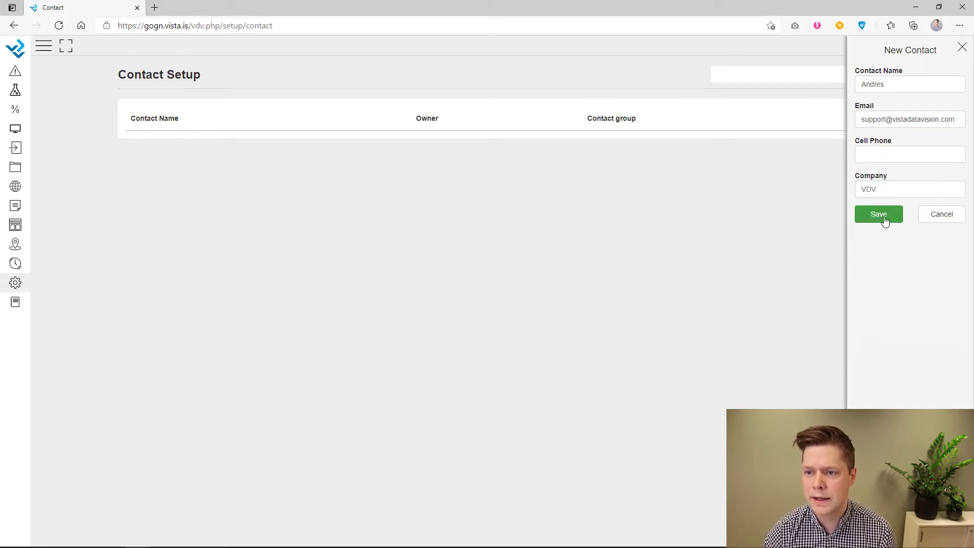
click(884, 217)
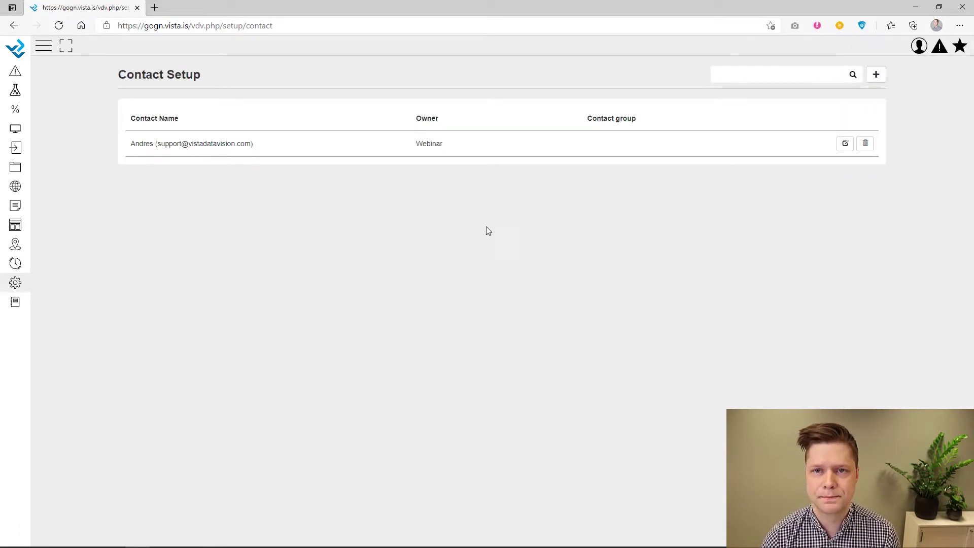
click(22, 287)
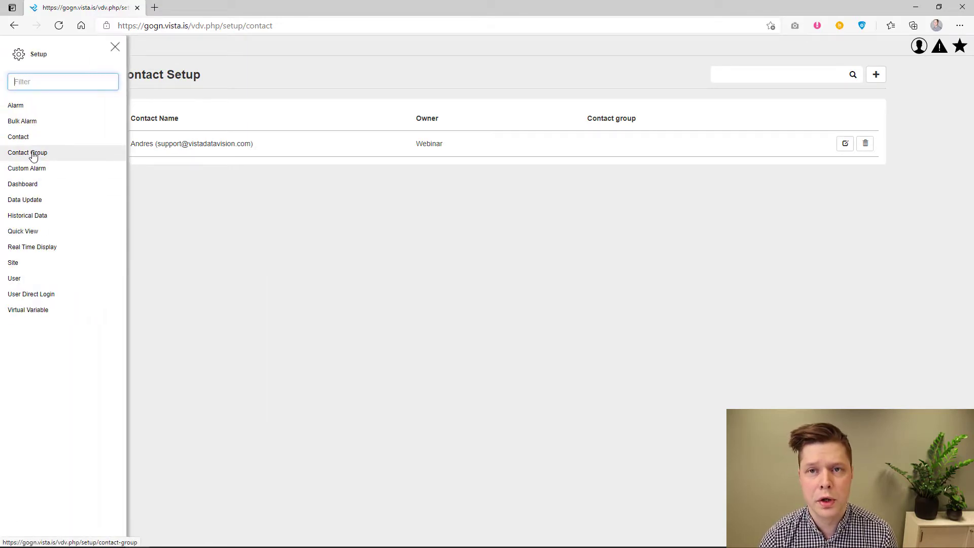
- Create a contact group named 'VDV Support' owned by Webinar
click(33, 155)
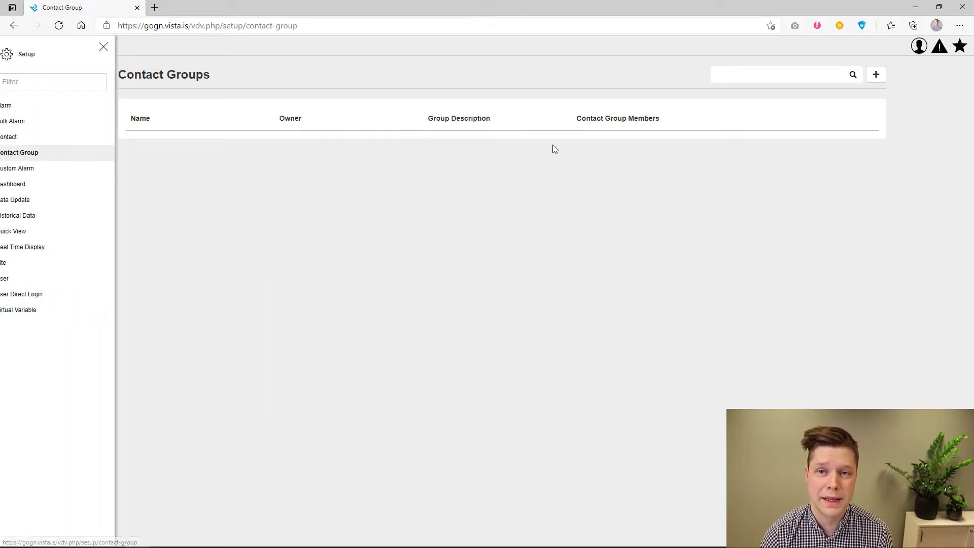
click(876, 75)
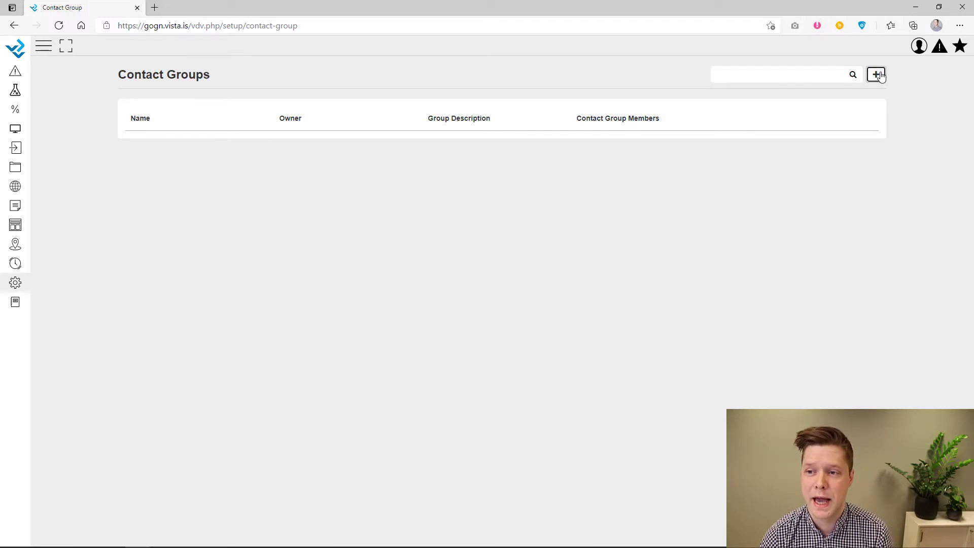
click(423, 99)
text(VDV)
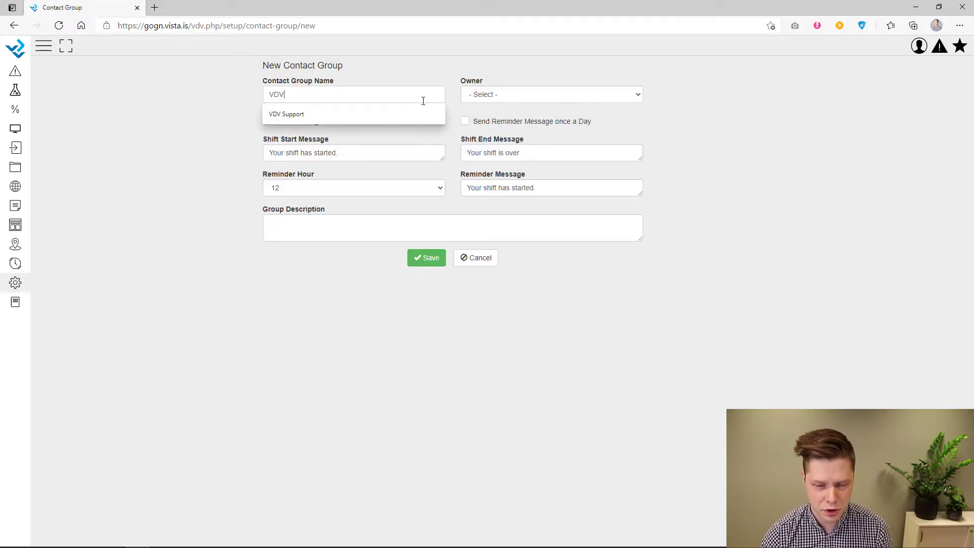
text( Support)
click(484, 95)
click(489, 119)
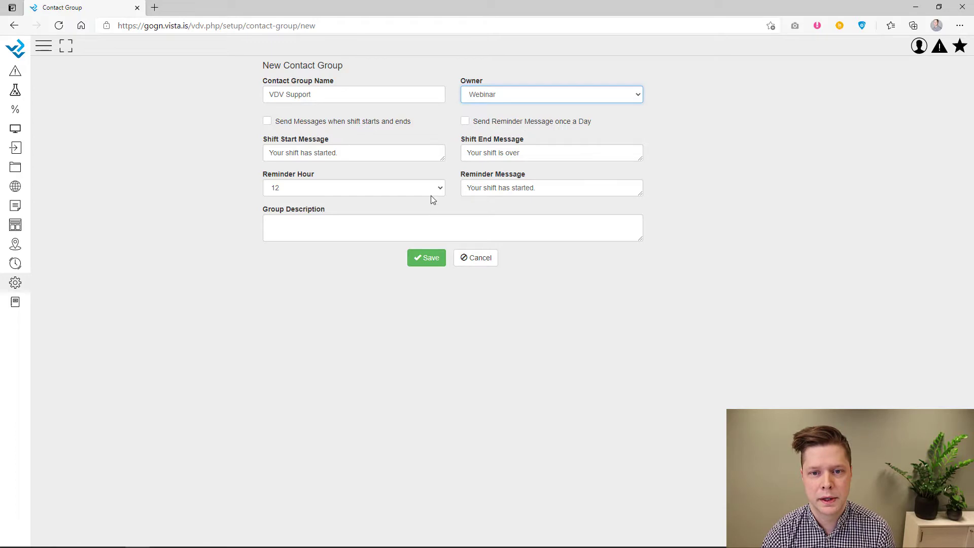
click(424, 259)
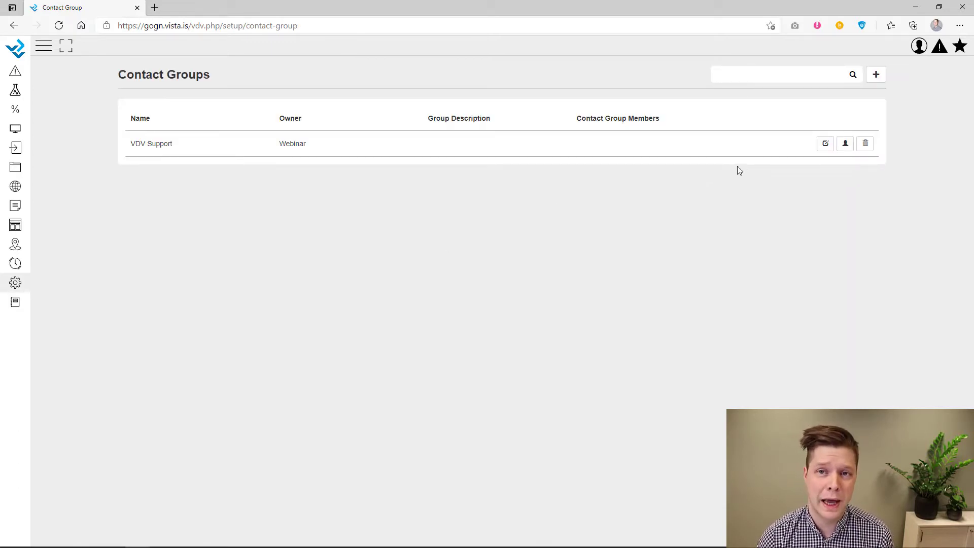
- Add the new contact to VDV Support as a member notified by email
click(845, 143)
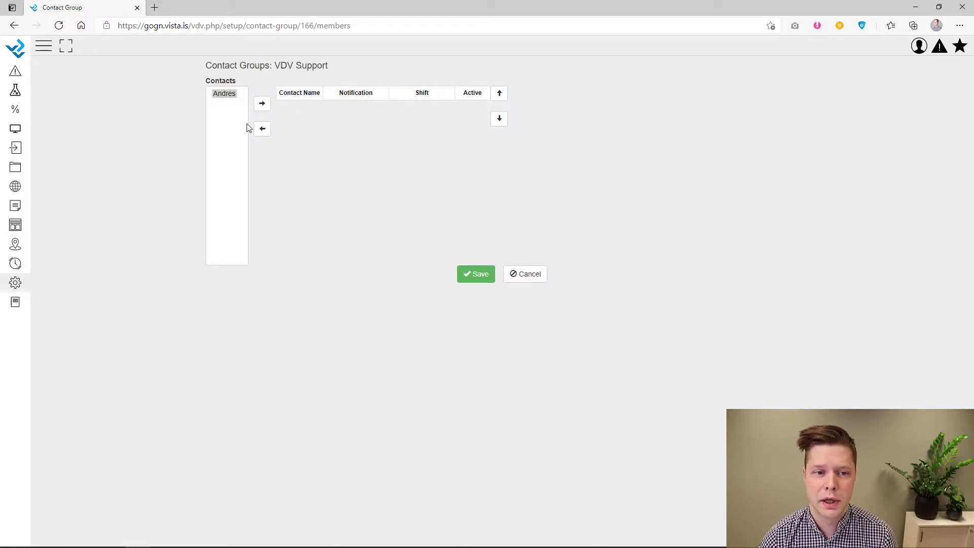
click(262, 103)
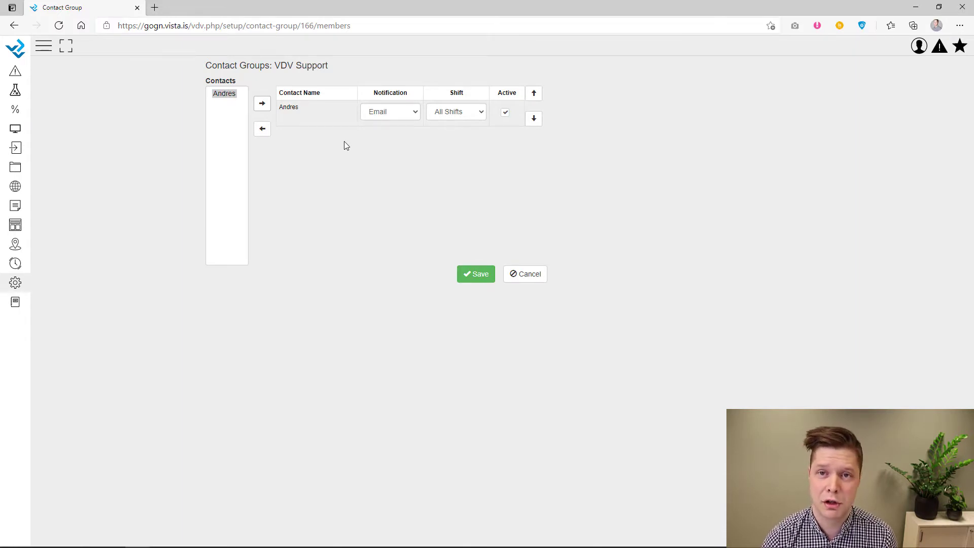
click(390, 112)
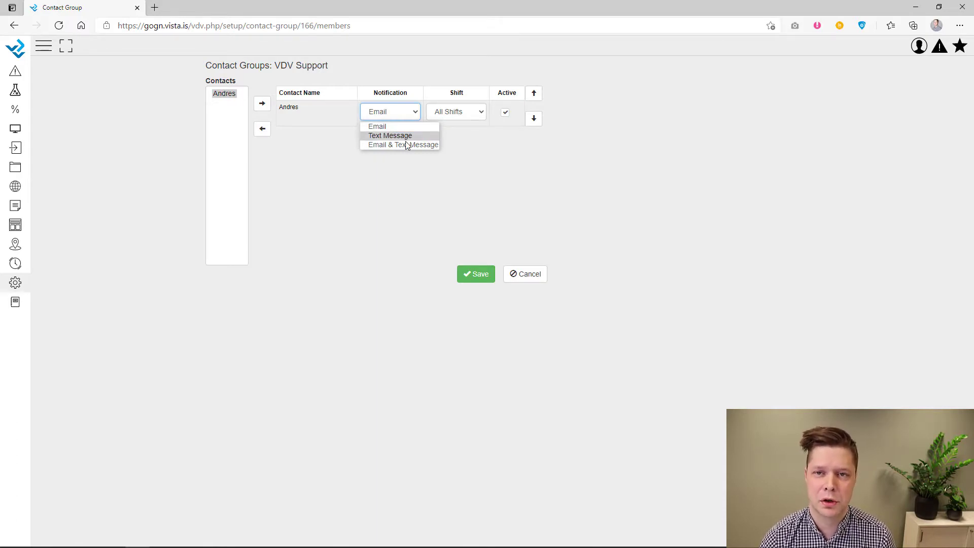
click(411, 124)
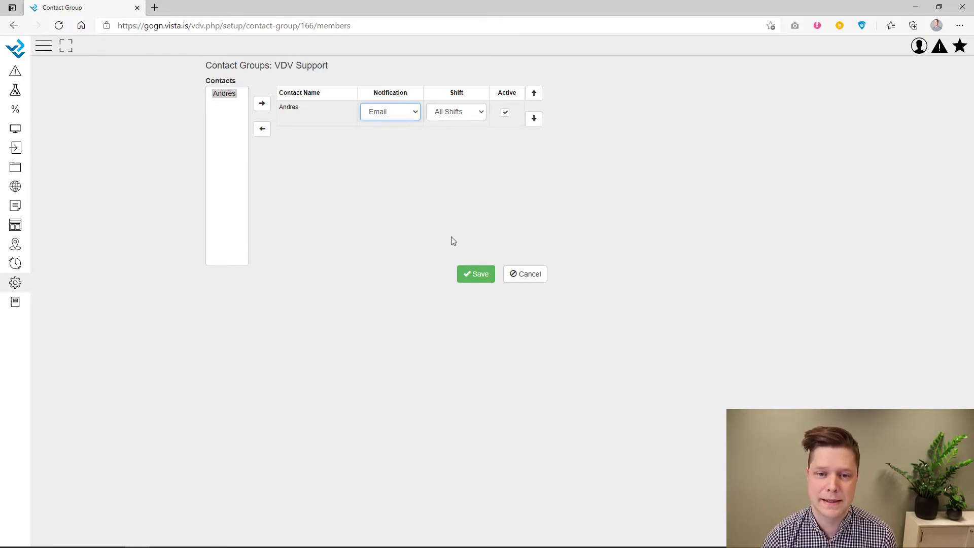
click(481, 276)
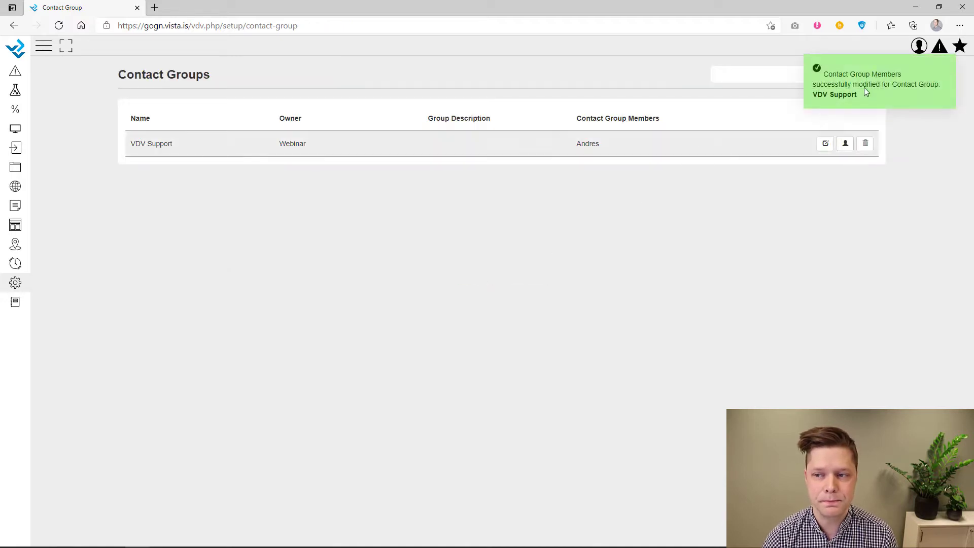
click(944, 66)
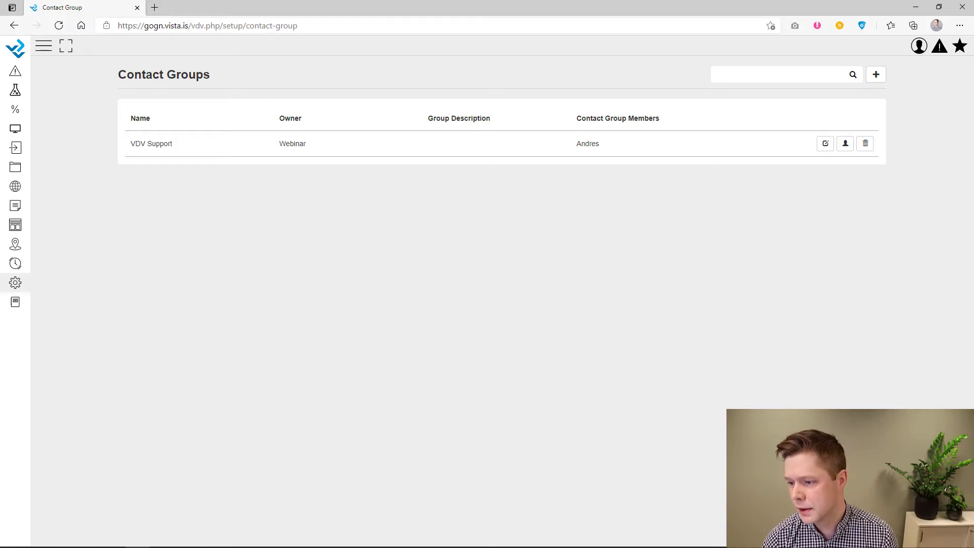
key(alt+Tab)
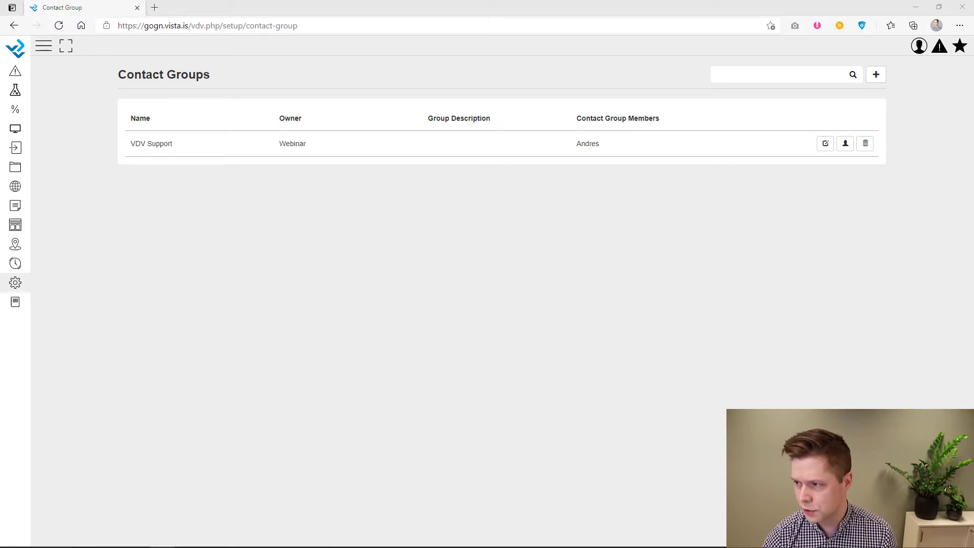
click(15, 283)
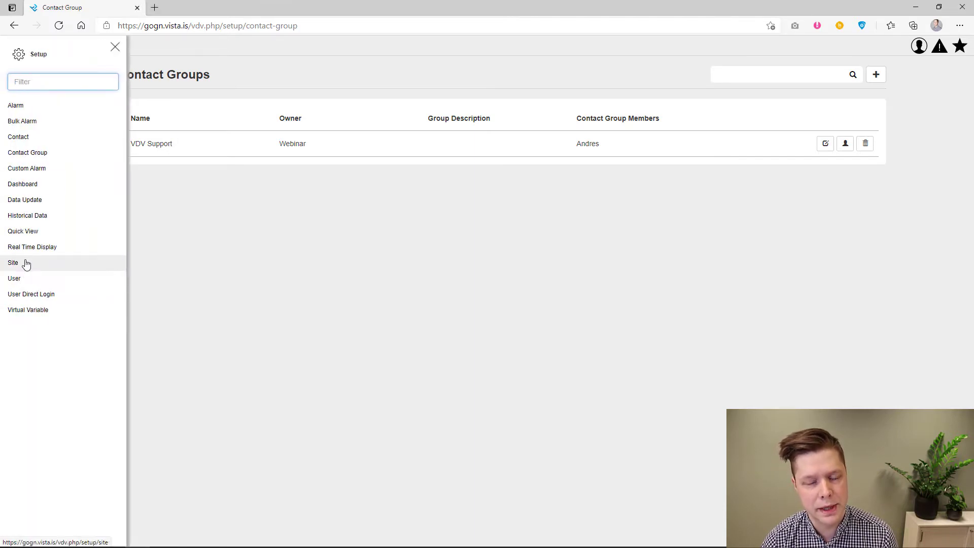
- Set the CR300 Webinar - Test site's time zone to Monrovia, Reykjavik and its type to Water
click(21, 263)
click(276, 205)
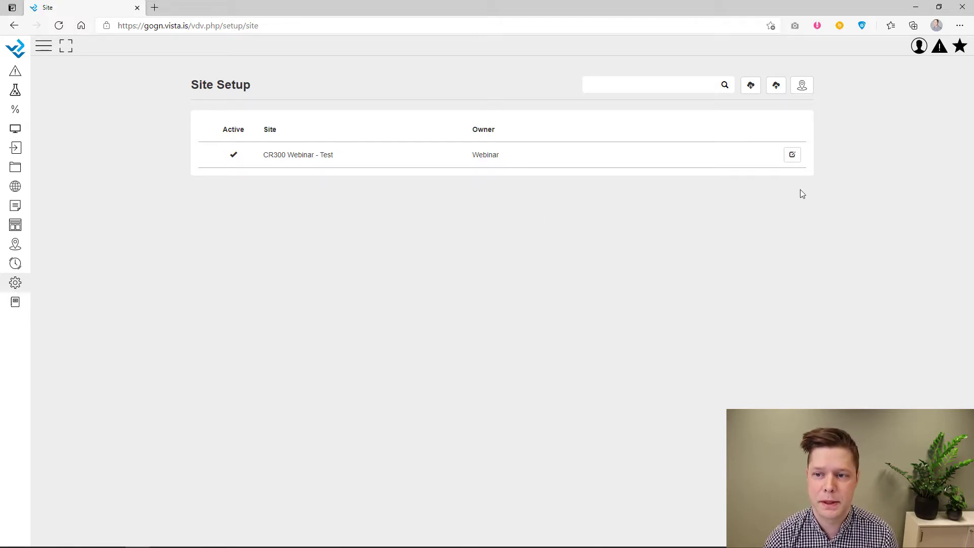
click(791, 155)
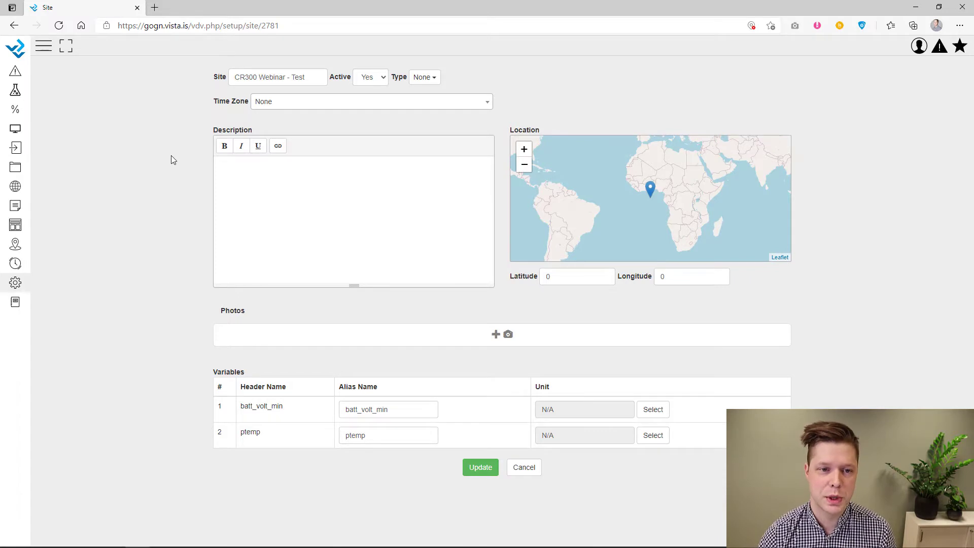
click(305, 105)
text(rey)
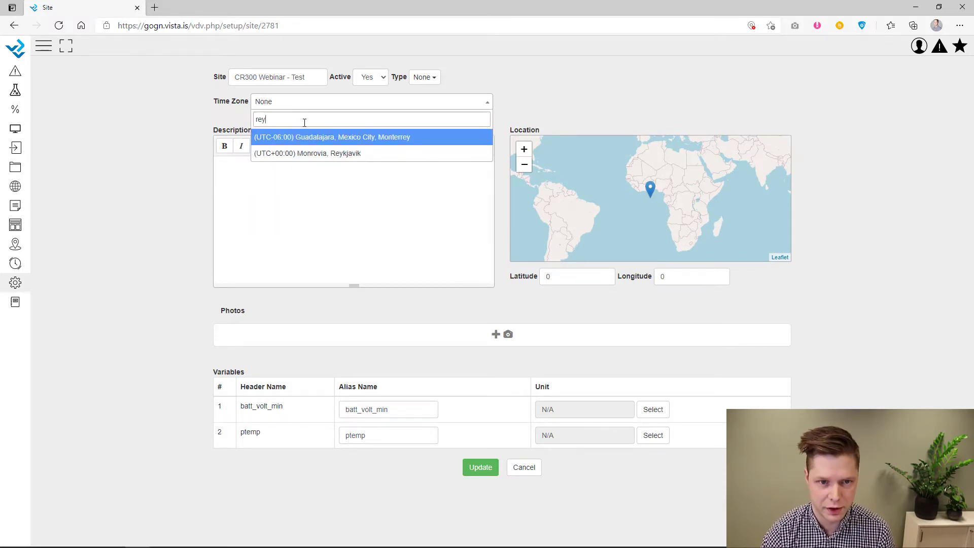
click(303, 153)
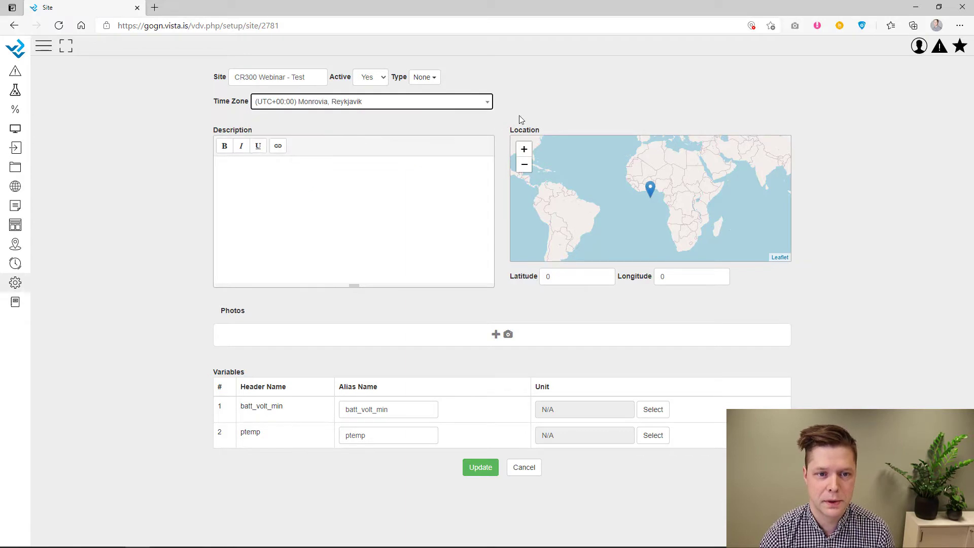
click(690, 101)
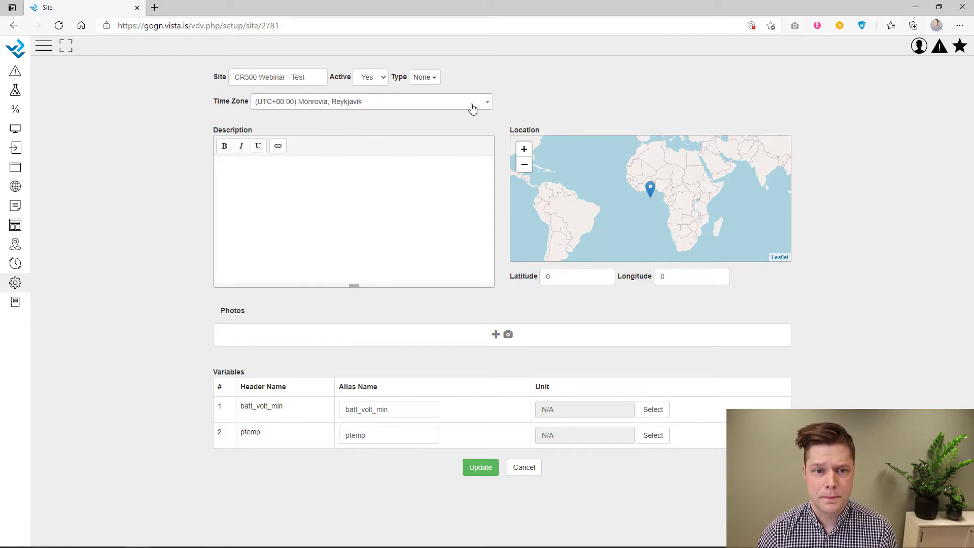
click(418, 77)
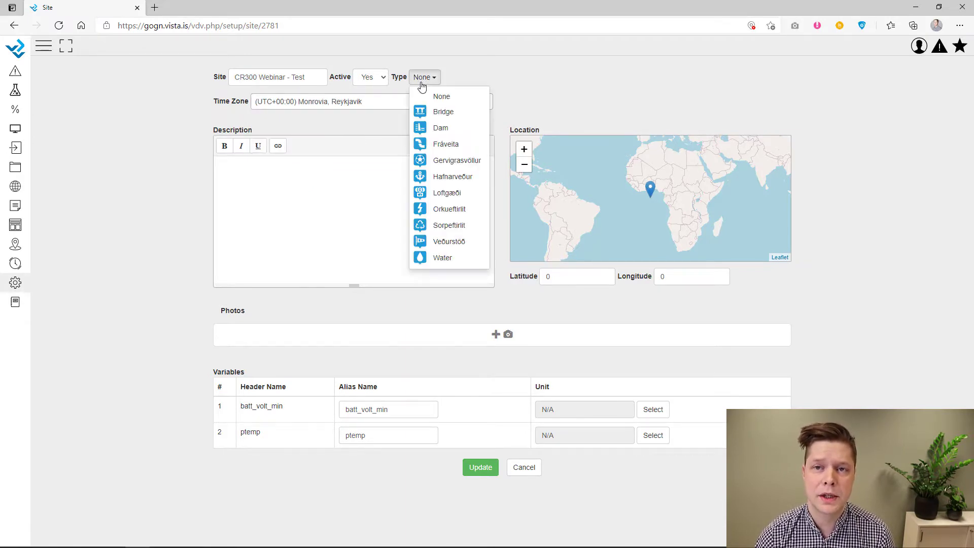
click(444, 258)
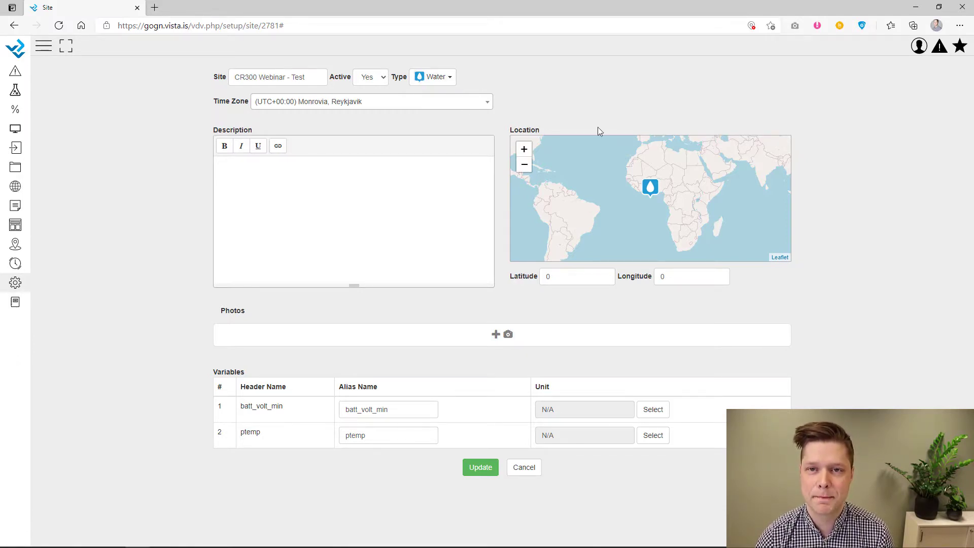
- Pin the site marker in Iceland near Reykjavik, around latitude 63.976, longitude -21.709
drag(595, 198, 593, 239)
mouse_move(653, 237)
mouse_down()
mouse_move(640, 168)
mouse_move(668, 249)
mouse_move(620, 177)
mouse_move(642, 219)
mouse_up()
click(524, 149)
click(524, 149)
drag(600, 179, 596, 179)
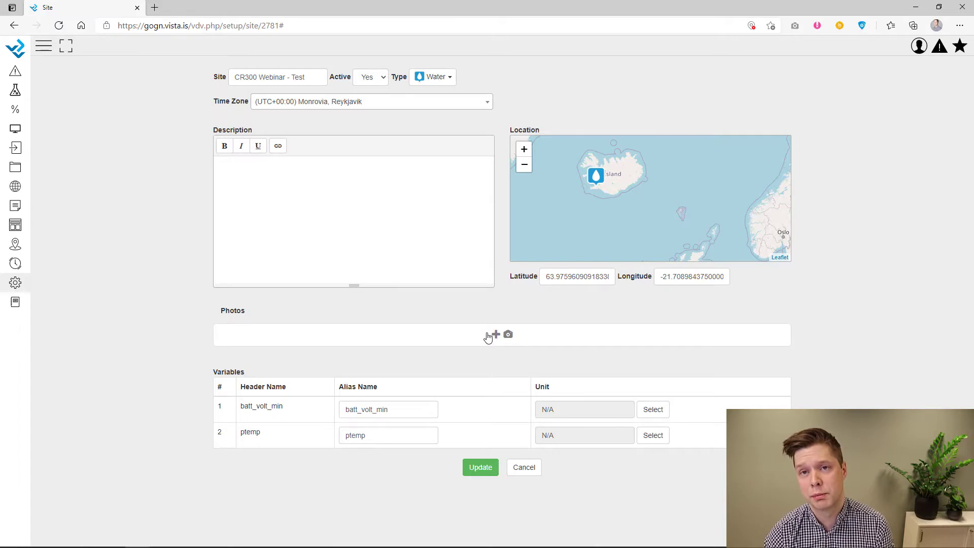
click(281, 200)
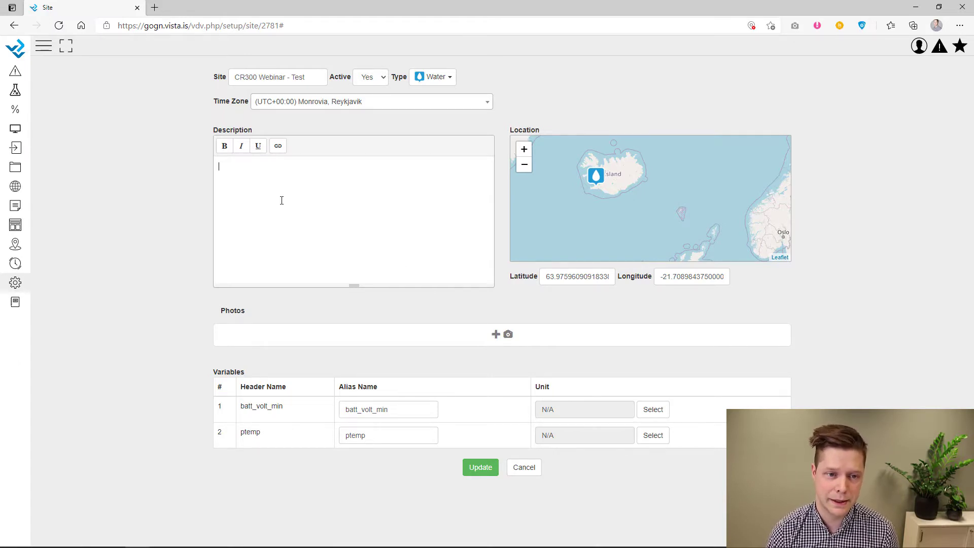
- Type the description 'CR300 water station located in Reykjavik', fixing the misspelt Reykjavik
text(CR30)
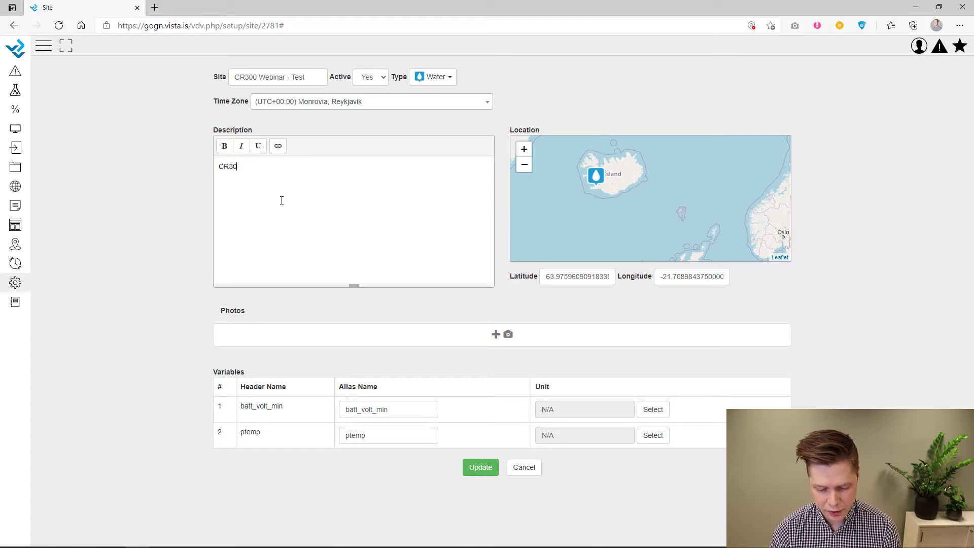
text(0 Water stati)
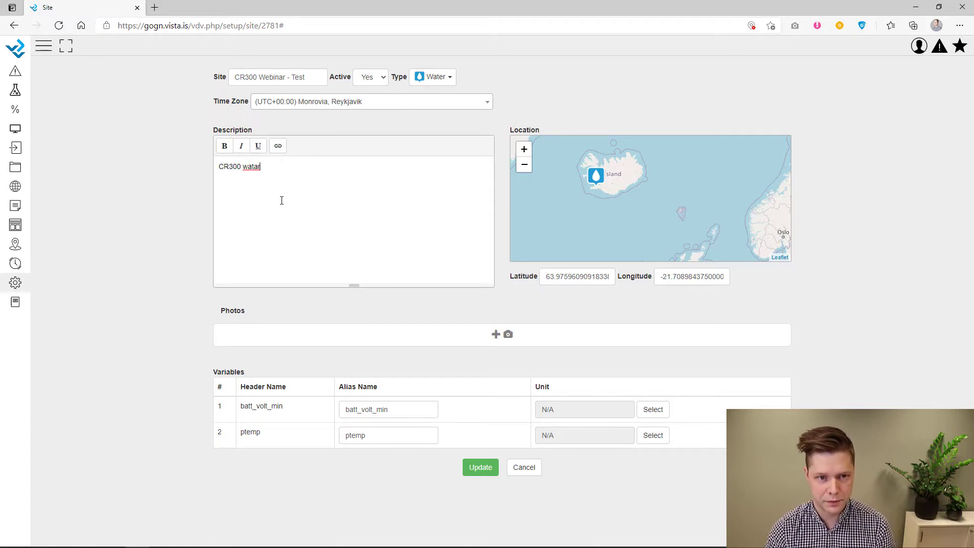
text(on located in Reykaj)
key(BackSpace)
key(BackSpace)
text(javik)
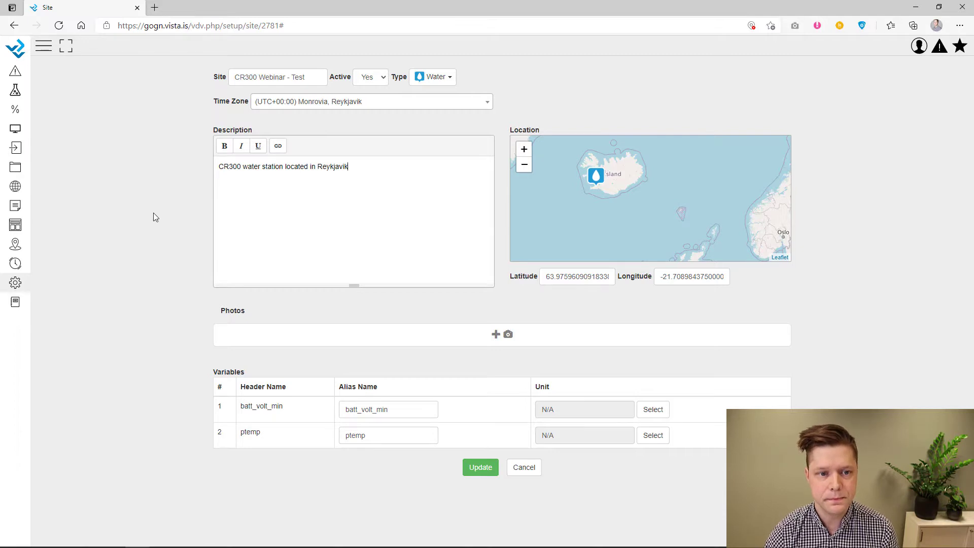
- Rename the batt_volt_min alias to 'Battery' and the ptemp alias to 'Panel Temp'
double_click(411, 409)
text(Battery)
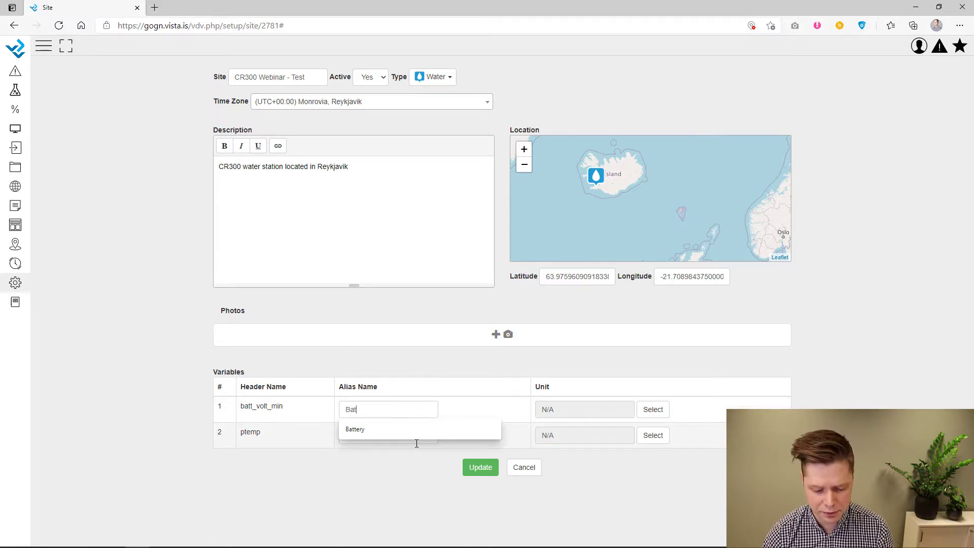
click(359, 429)
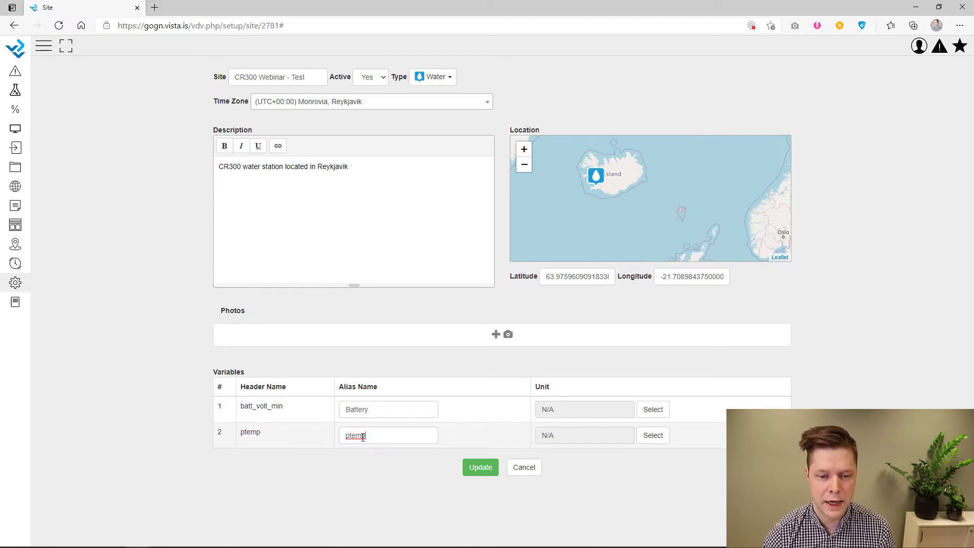
double_click(373, 437)
text(Panel Temp)
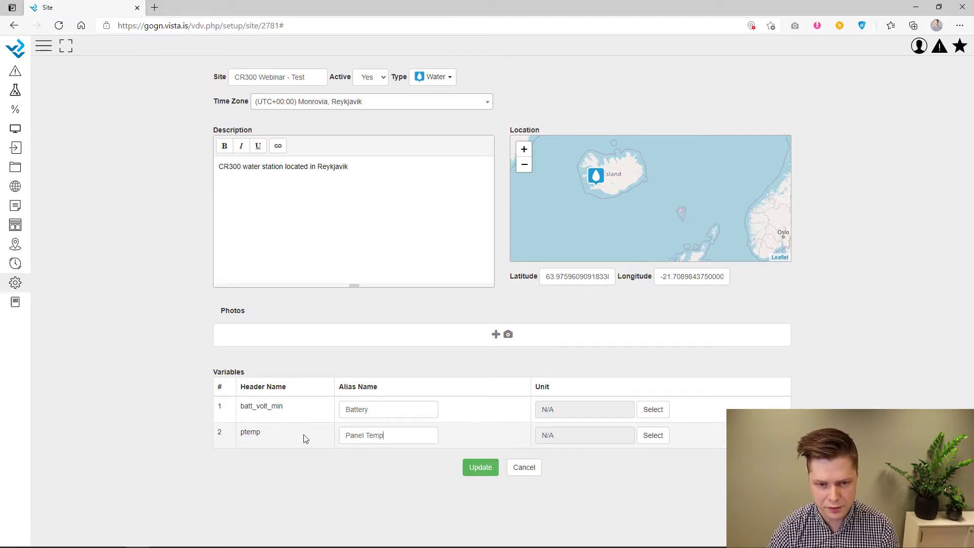
- Give Battery the unit V and Panel Temp the unit °C, then save the site
click(646, 414)
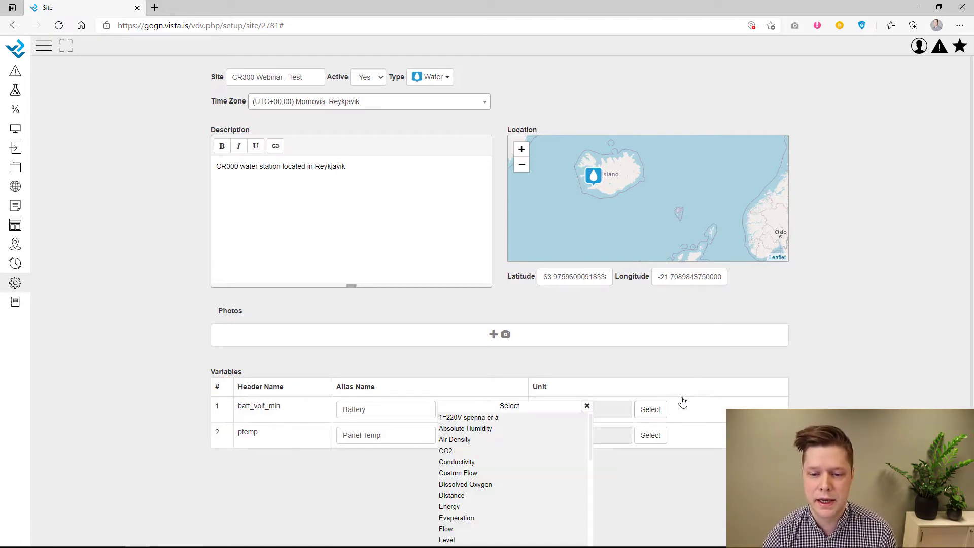
scroll(543, 524, down, 2)
scroll(513, 522, down, 3)
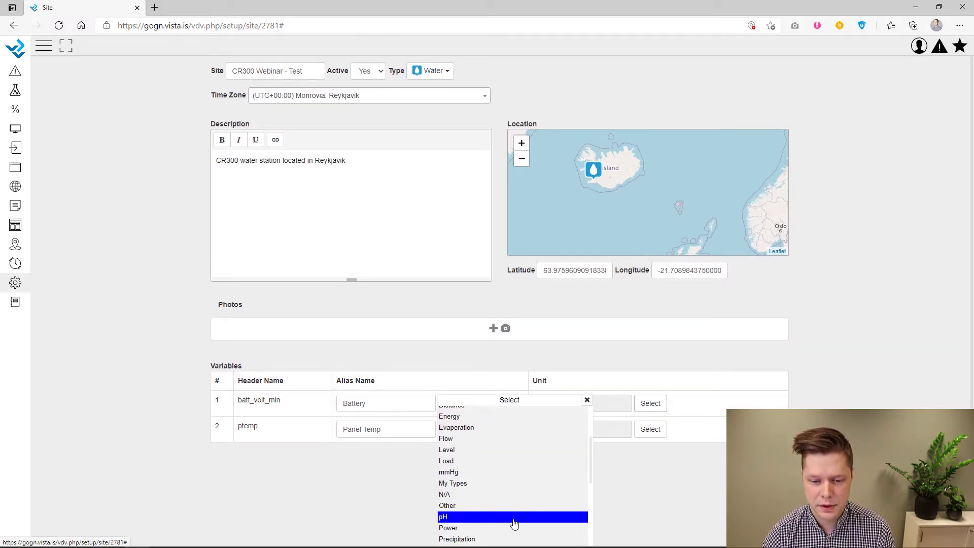
scroll(514, 492, down, 10)
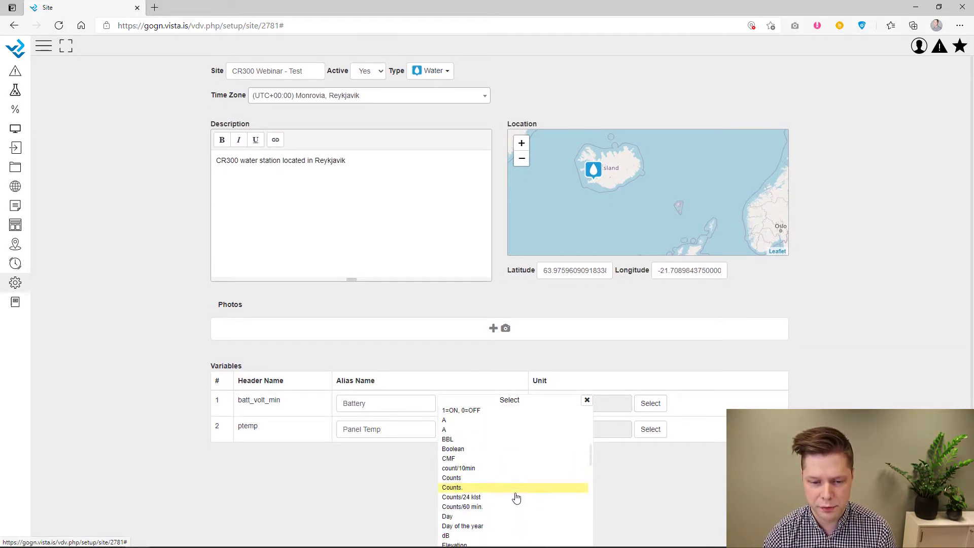
click(517, 423)
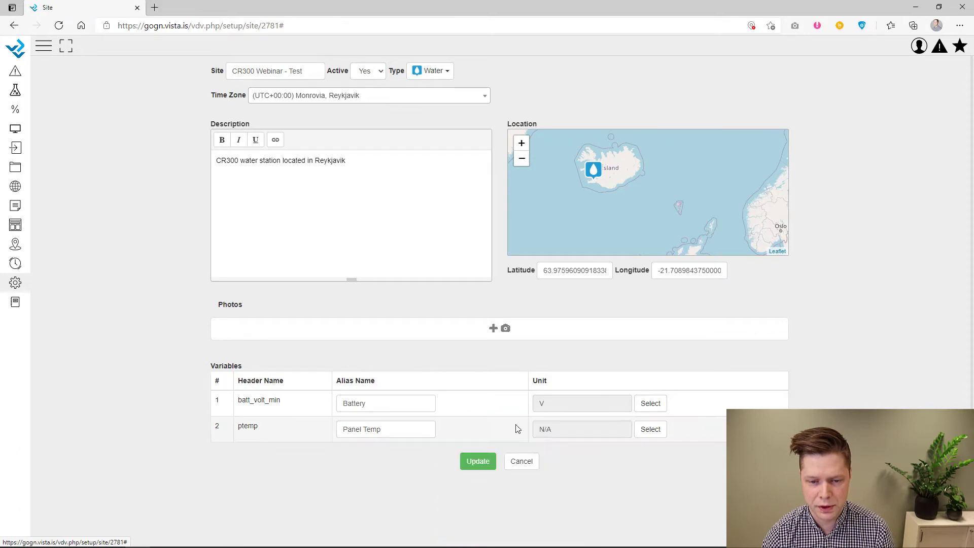
click(642, 427)
scroll(525, 475, down, 1)
scroll(525, 476, down, 3)
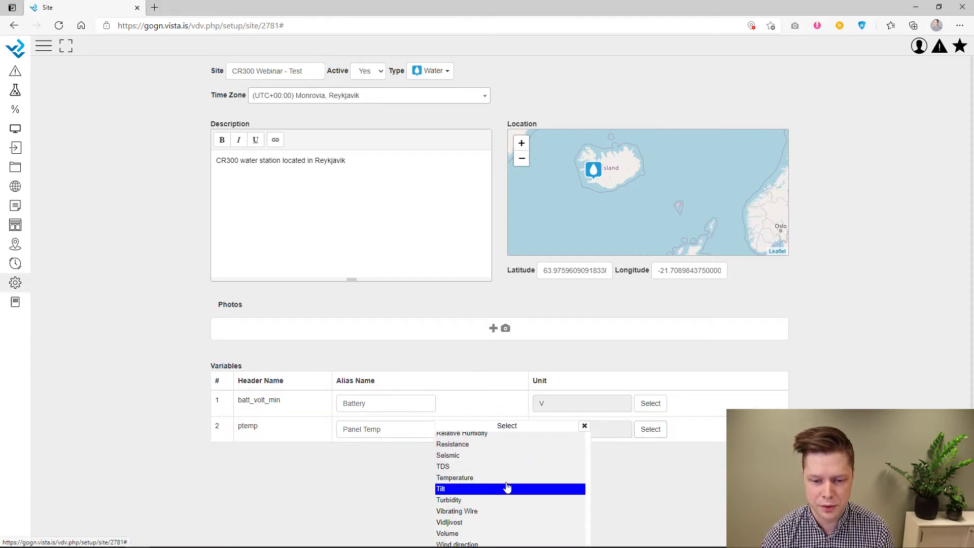
click(496, 489)
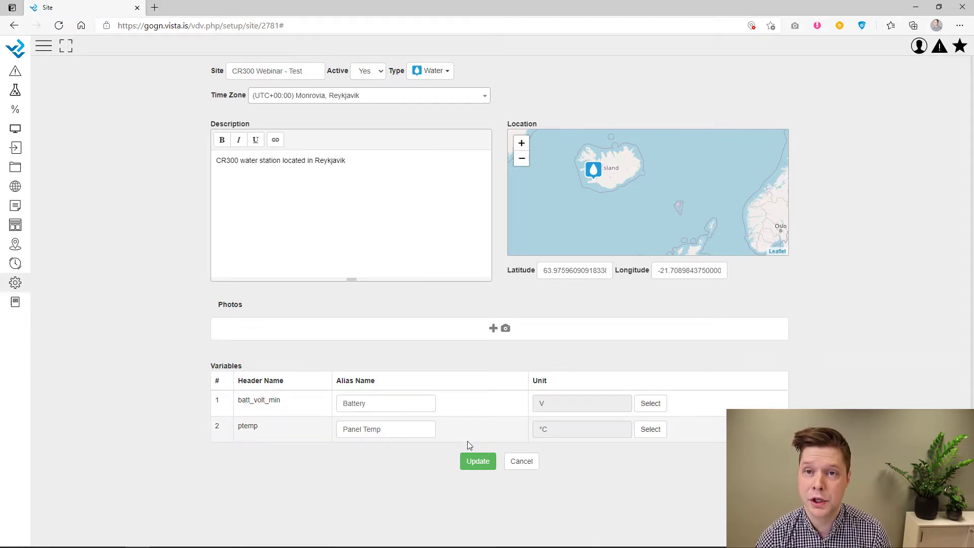
click(482, 465)
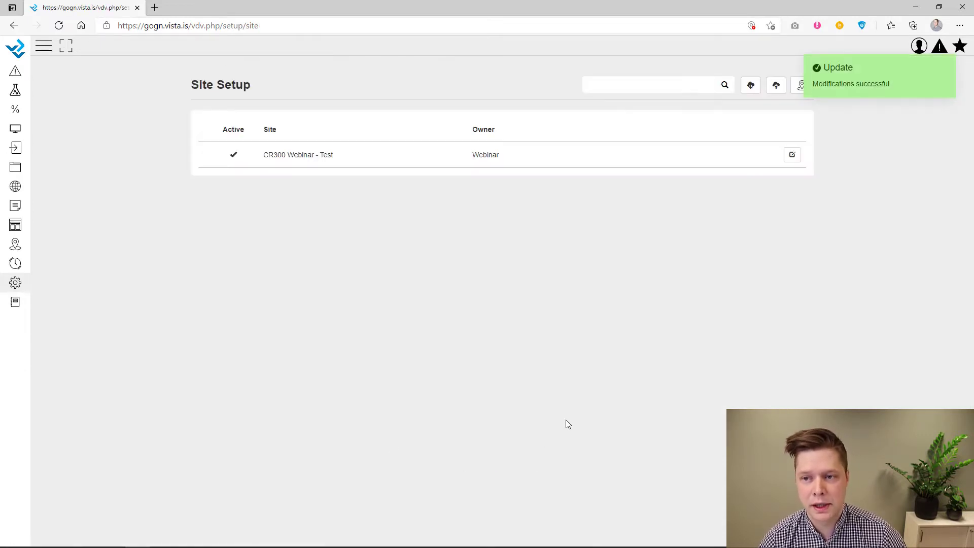
click(946, 66)
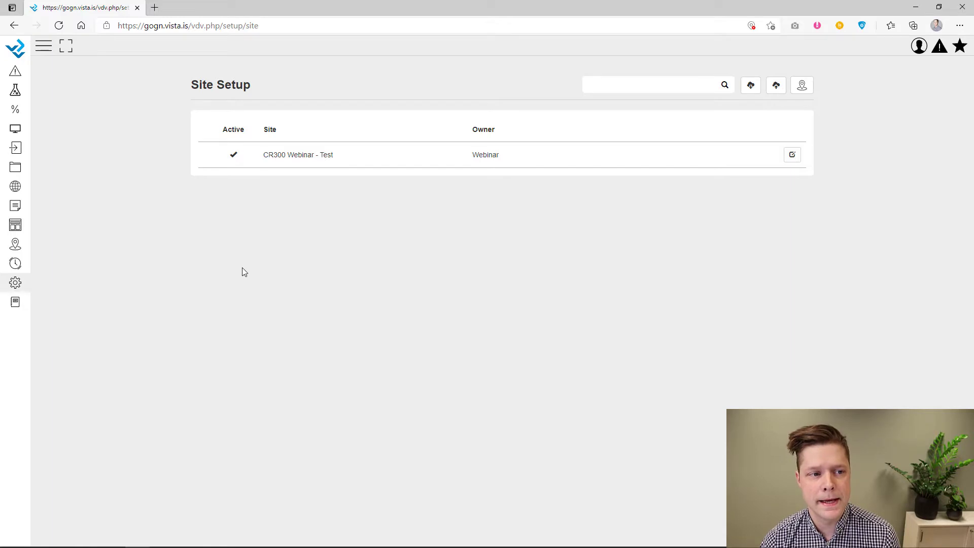
click(15, 148)
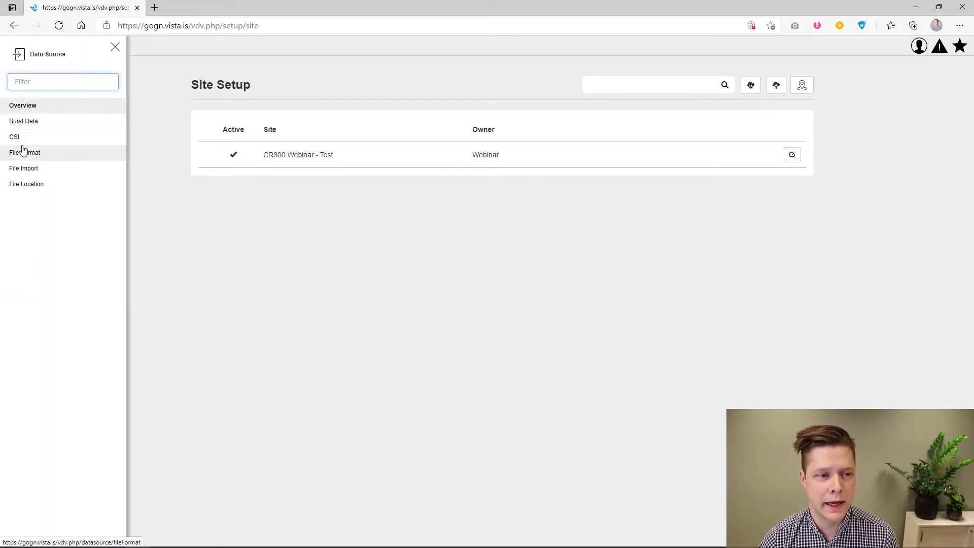
- Show the CR300 Webinar logger's live status, with battery 13.57196 and panel temperature 27.59222
click(23, 137)
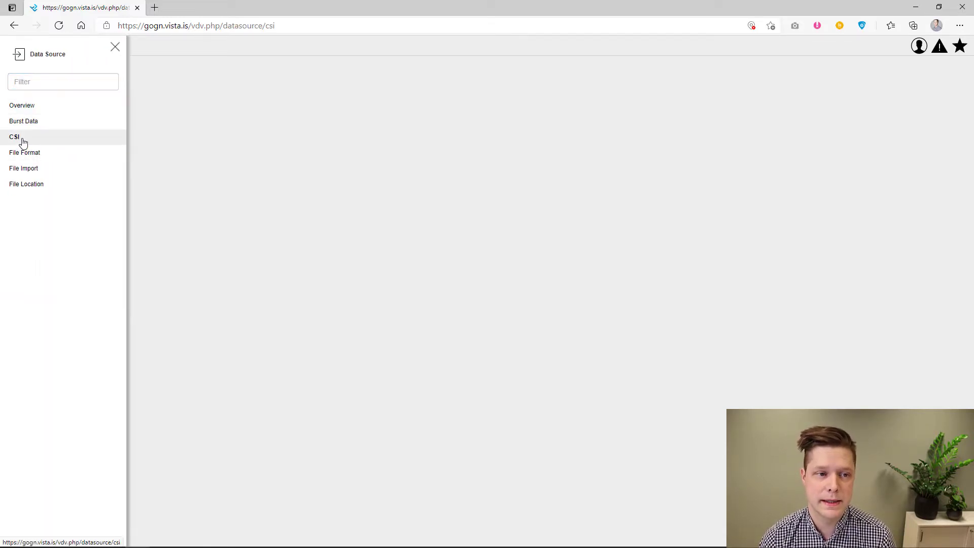
click(115, 46)
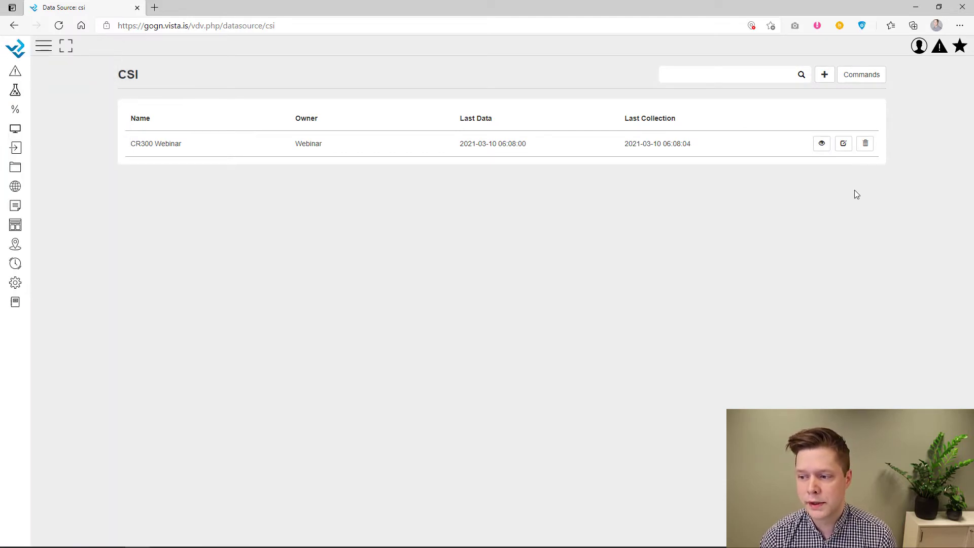
click(823, 146)
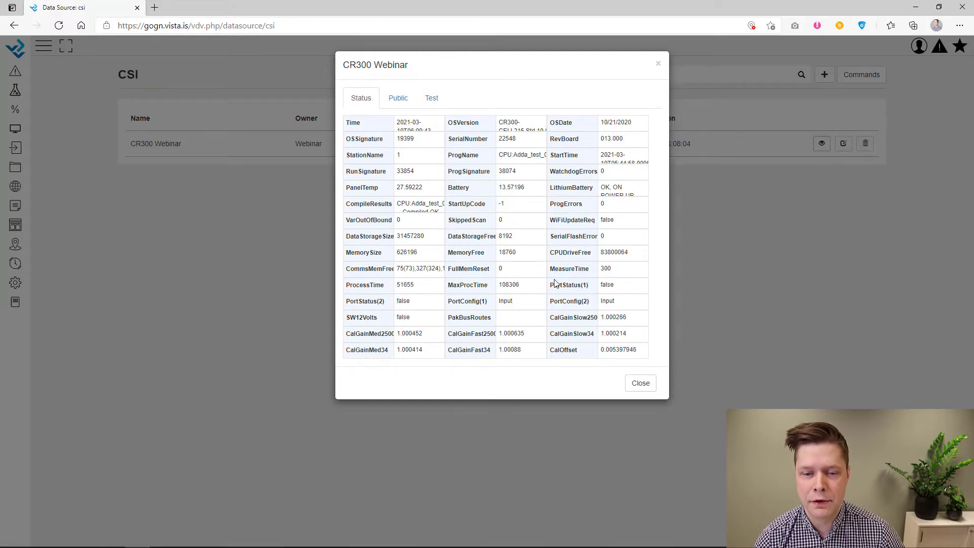
- Review the CR300 Webinar Public and Test table values, then close the station details
click(399, 98)
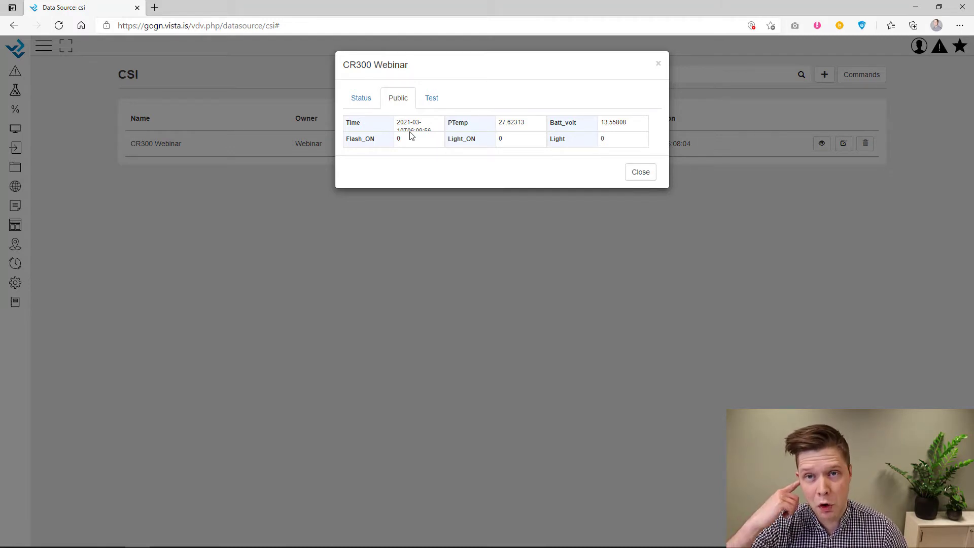
click(434, 103)
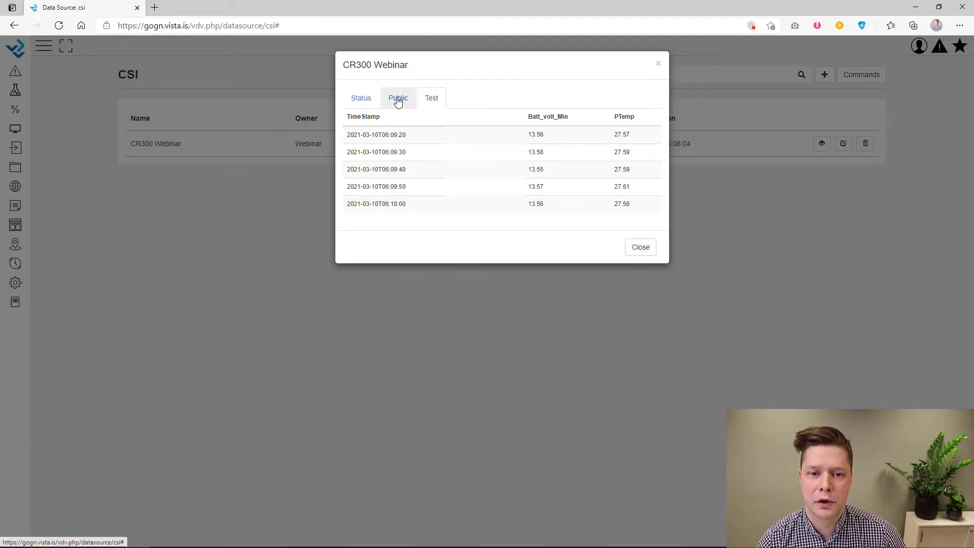
click(659, 65)
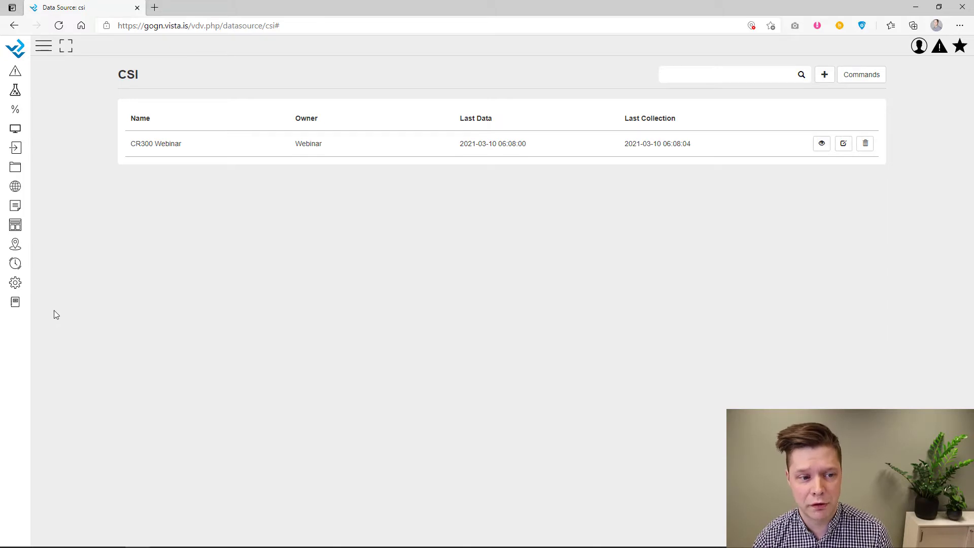
click(16, 283)
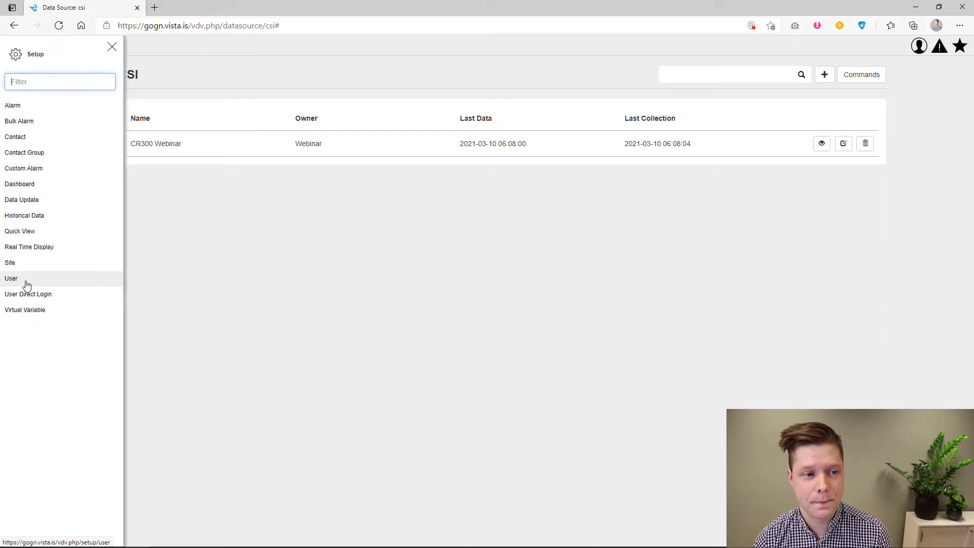
- Create a new dashboard named 'CR300 Webinar' and assign its owner
click(36, 185)
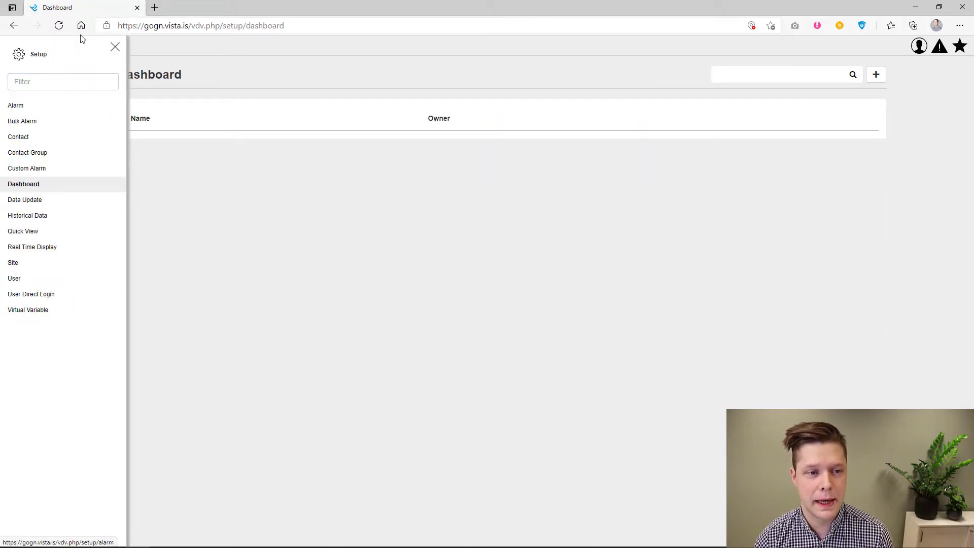
click(116, 47)
click(876, 75)
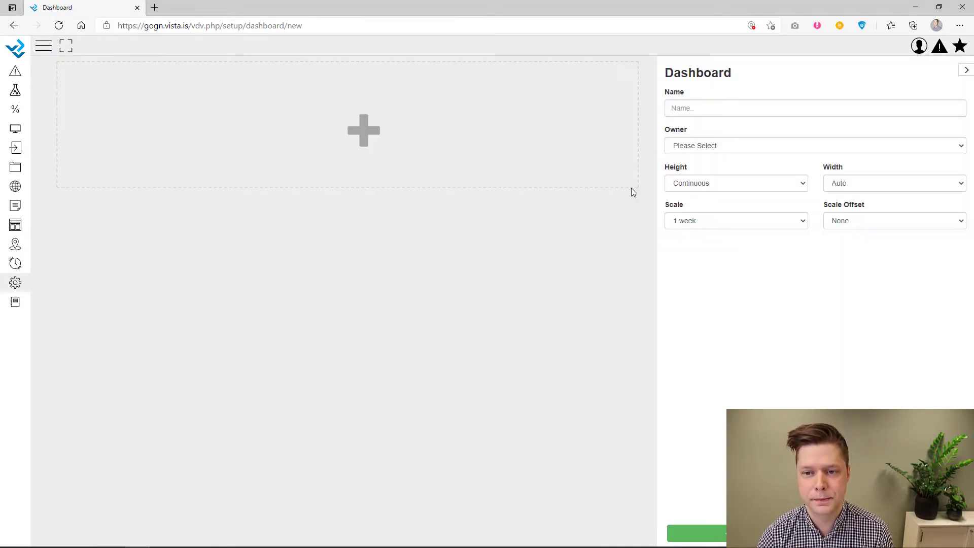
click(712, 108)
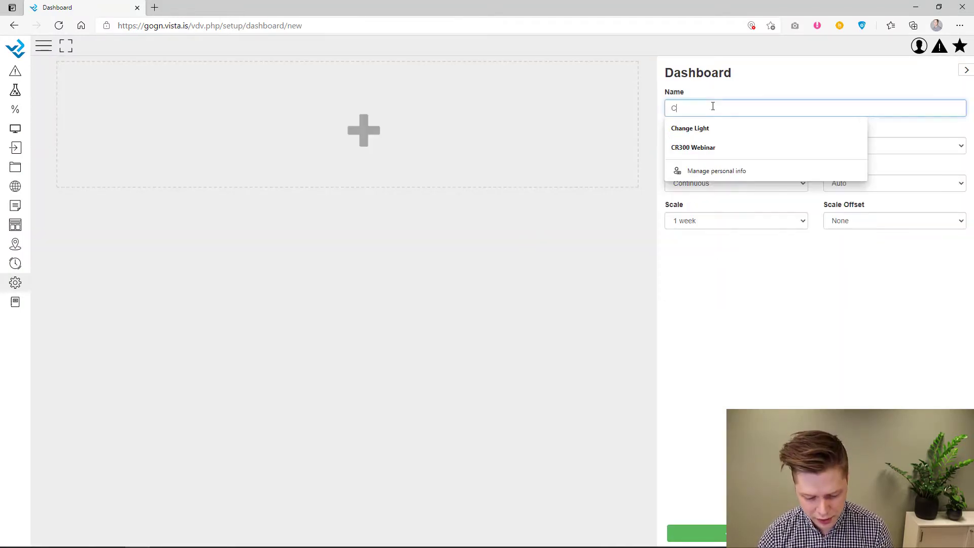
text(CR300 Webinar)
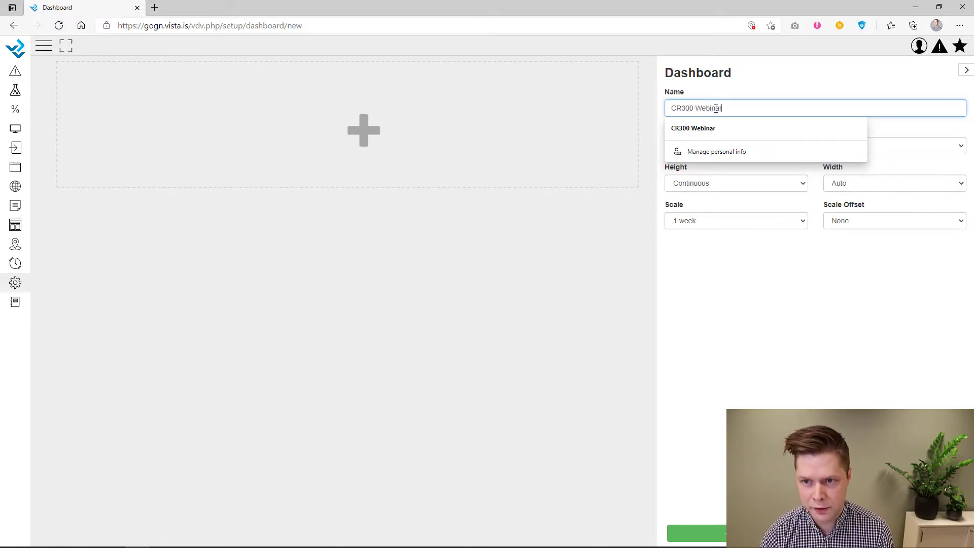
click(734, 279)
click(716, 146)
click(708, 171)
- Add a widened first column of type Graph and begin choosing its variables
click(465, 143)
drag(105, 122, 460, 118)
click(709, 147)
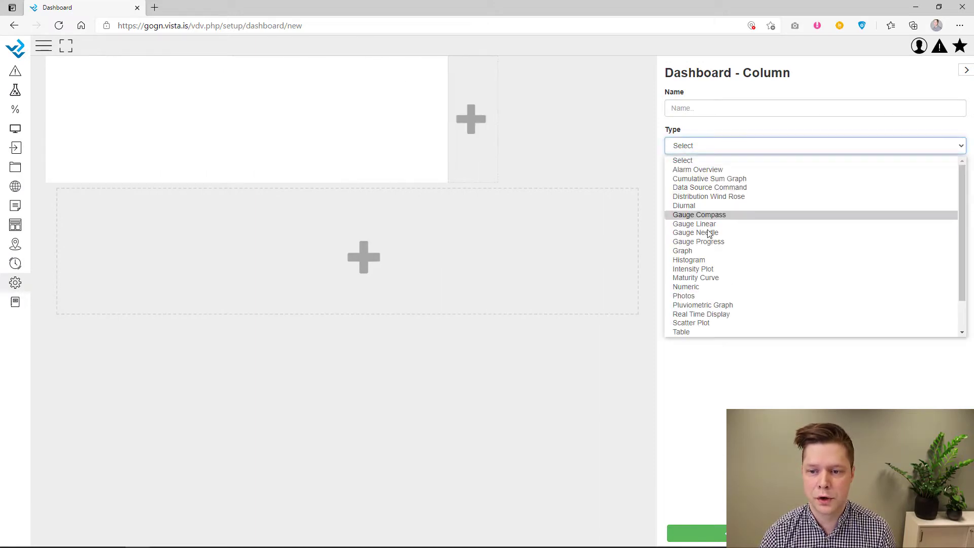
click(709, 256)
scroll(743, 385, down, 3)
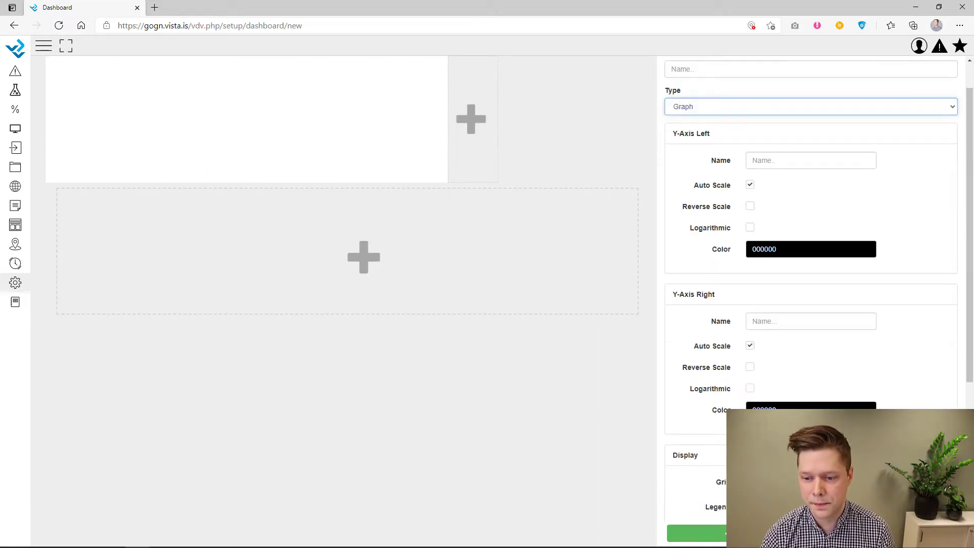
click(745, 383)
- Plot Battery from CR300 Webinar - Test in the graph and make it slightly taller
click(357, 189)
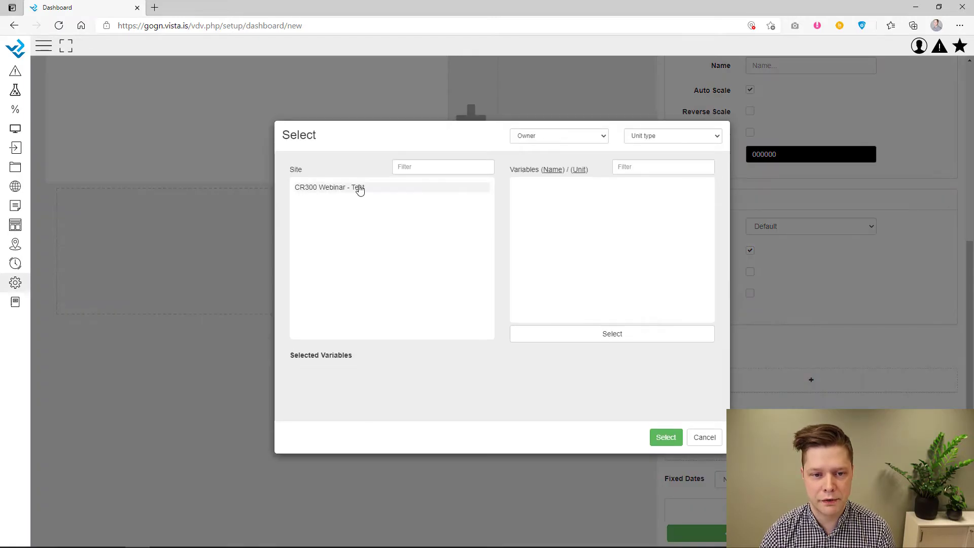
click(551, 190)
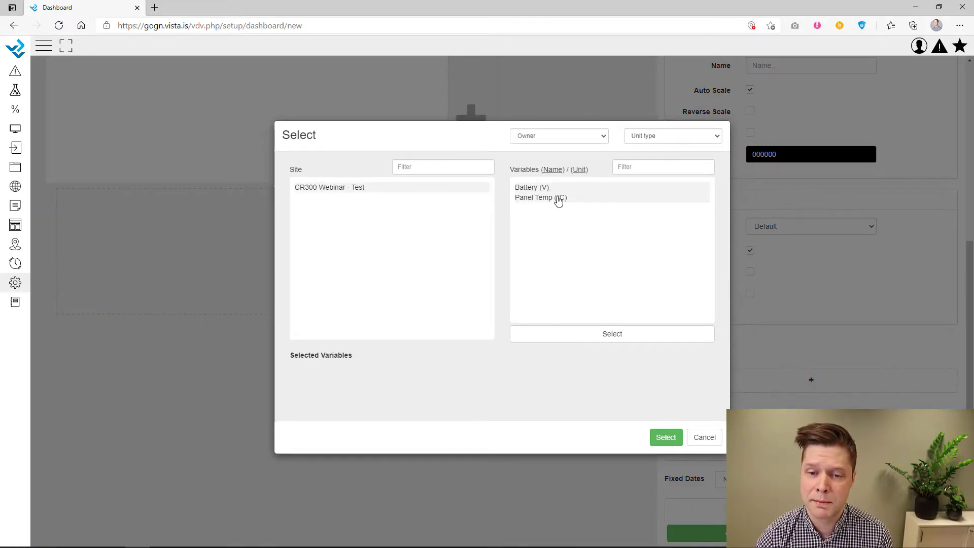
click(659, 337)
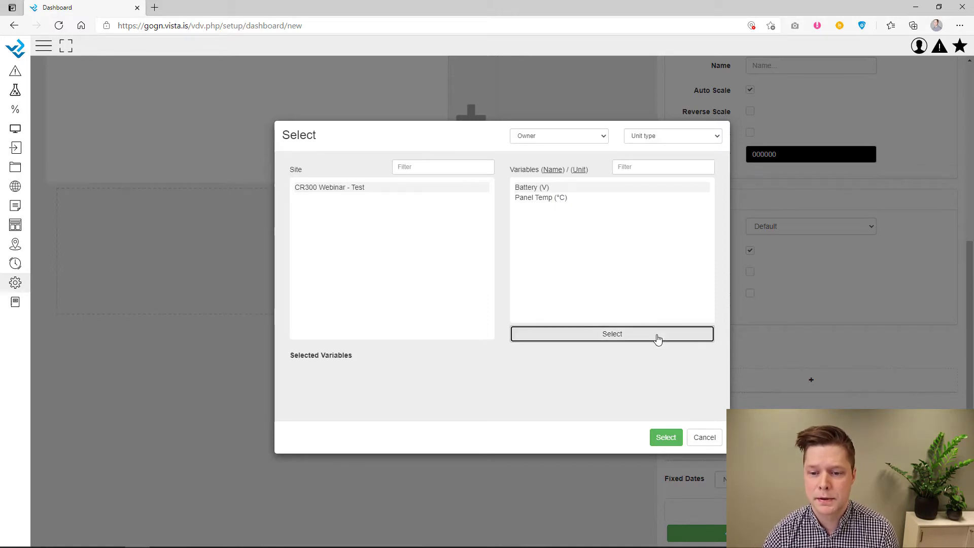
click(665, 438)
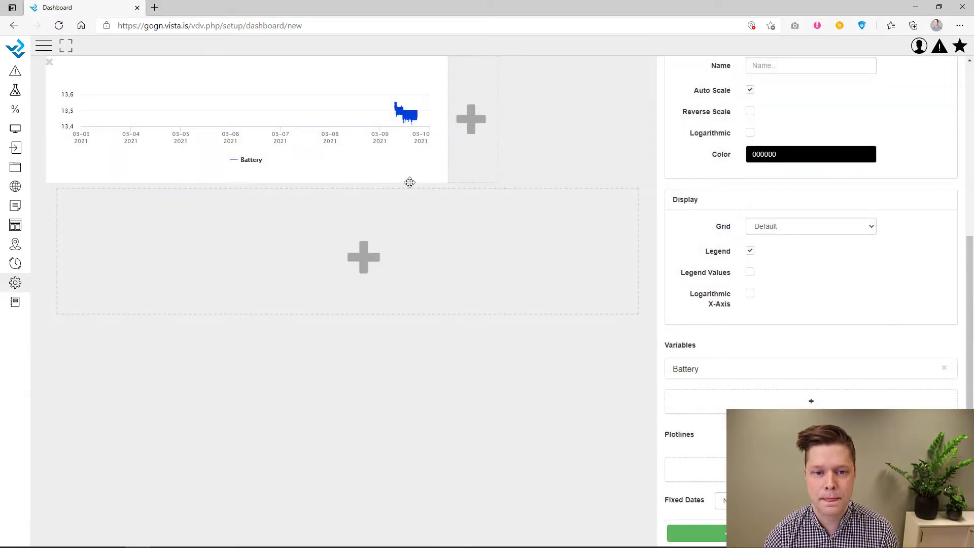
drag(410, 244, 410, 251)
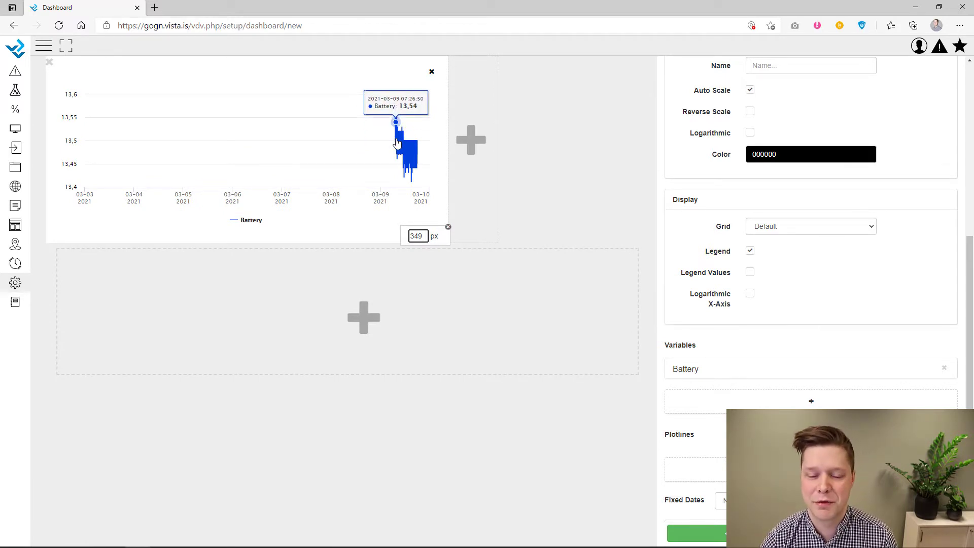
- Add a Numeric column beside the graph showing Battery (13.5 V)
click(487, 155)
click(702, 147)
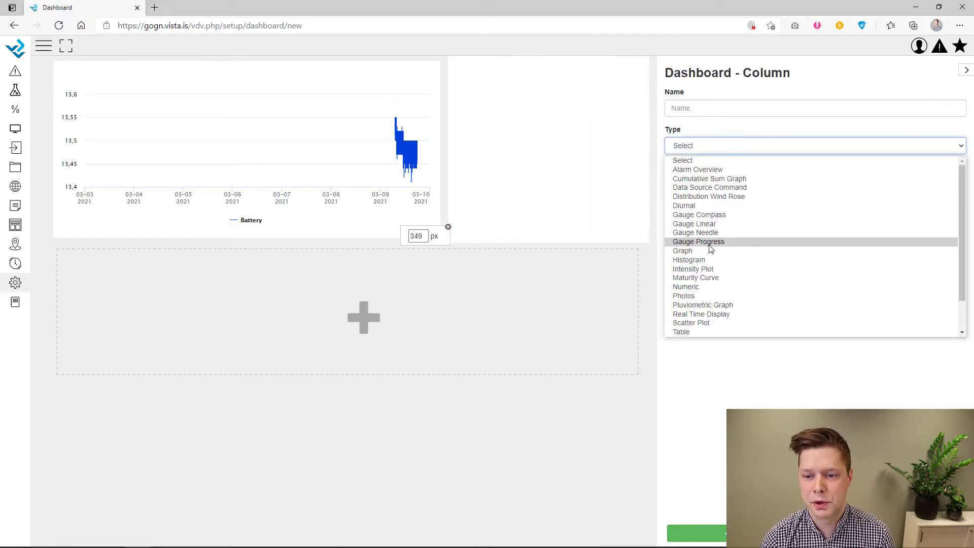
click(708, 287)
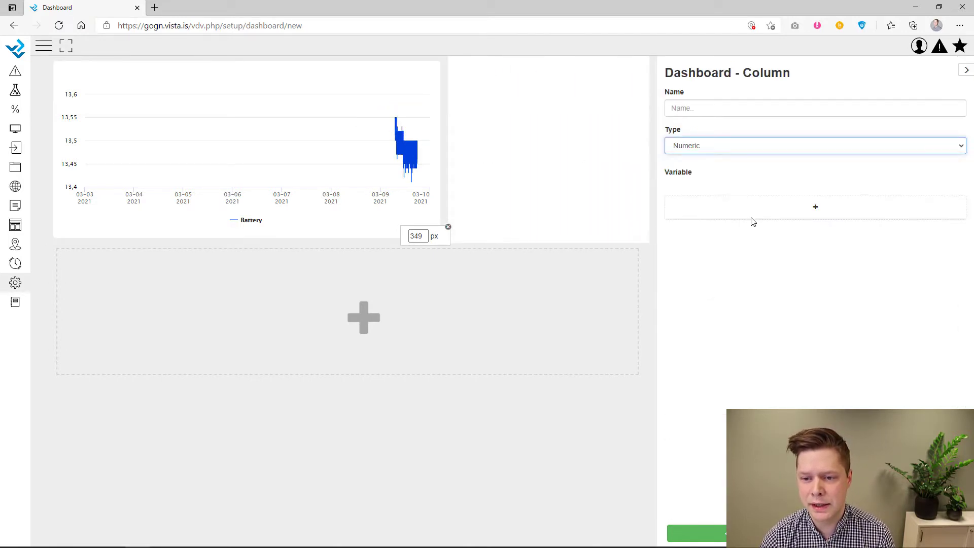
click(752, 218)
click(554, 192)
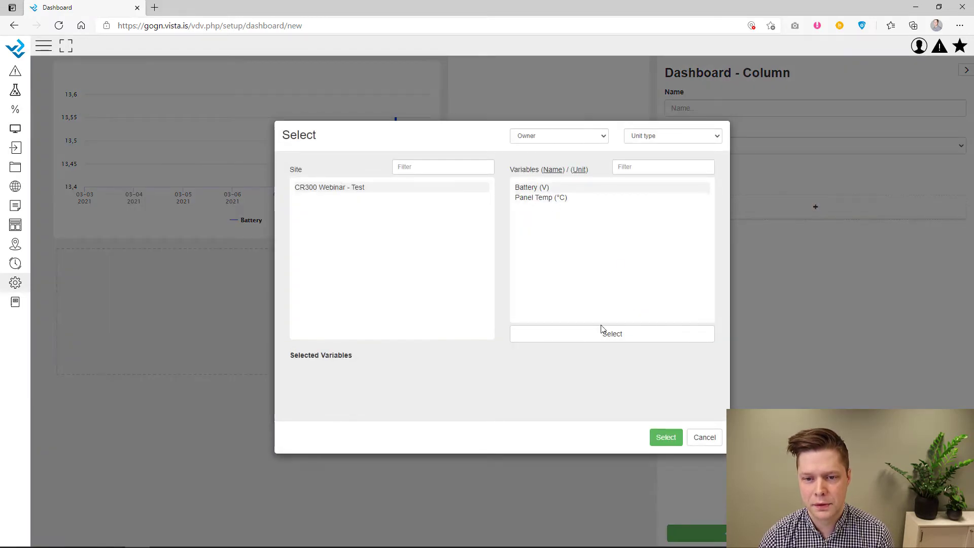
click(603, 333)
click(666, 437)
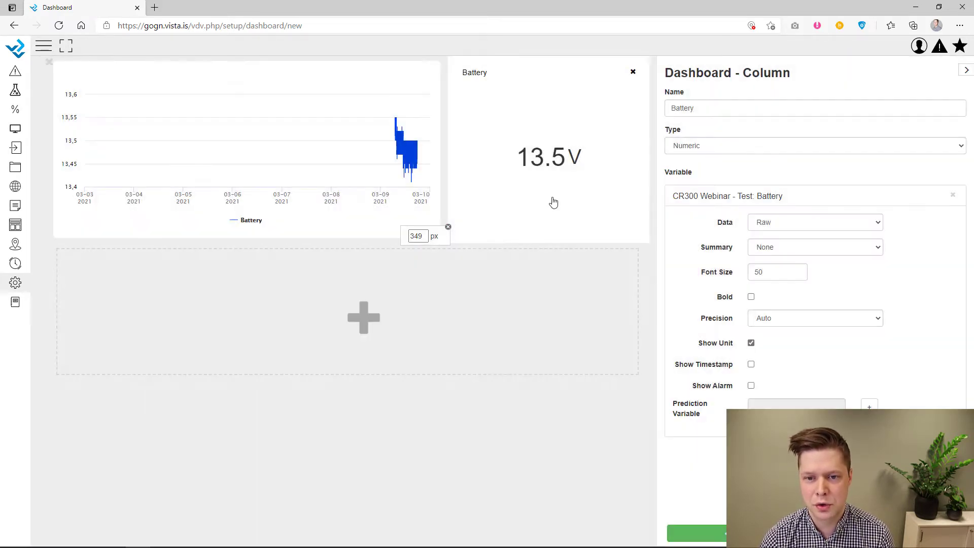
- Add a new dashboard row and widen its first column
click(304, 291)
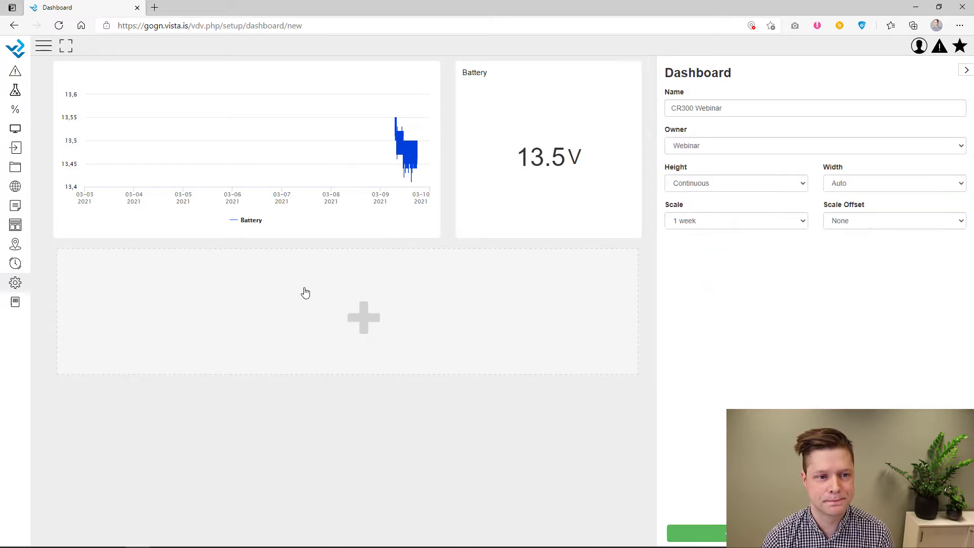
drag(245, 289, 464, 293)
click(670, 148)
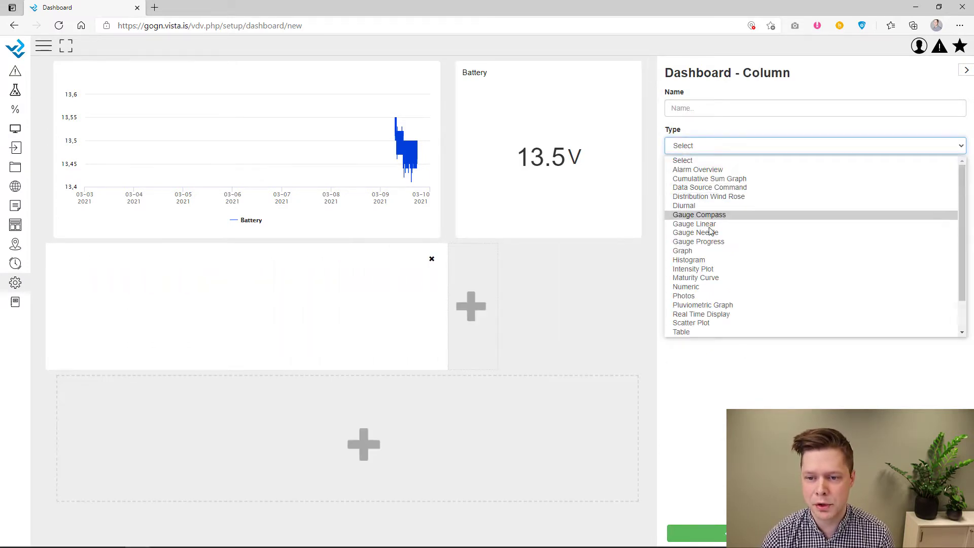
- Make the new column a Panel Temp graph and make it taller
click(709, 254)
scroll(763, 377, down, 6)
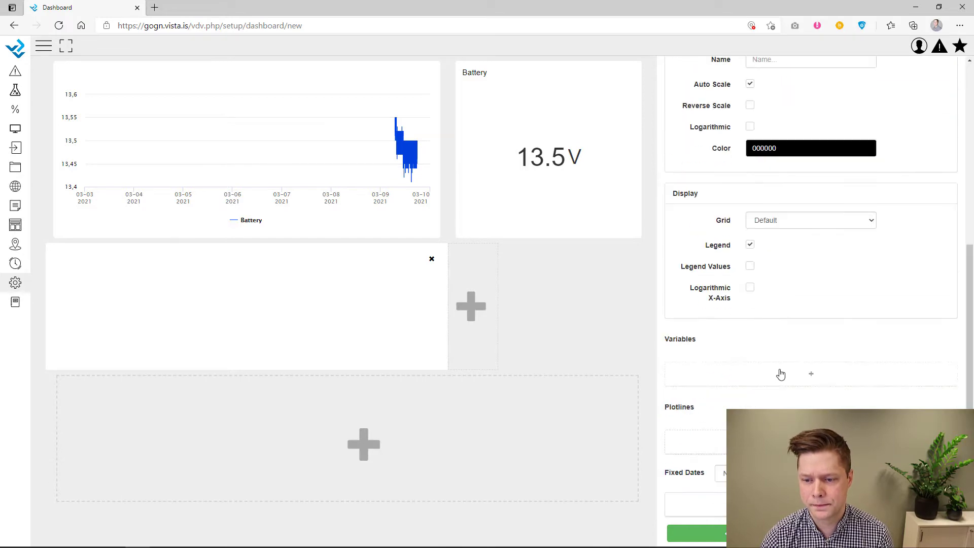
click(780, 372)
click(525, 198)
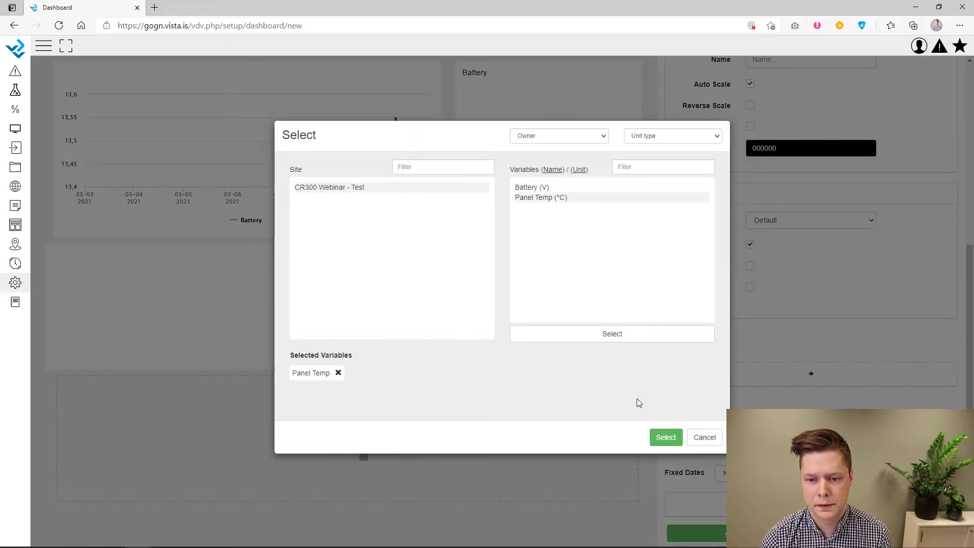
click(665, 437)
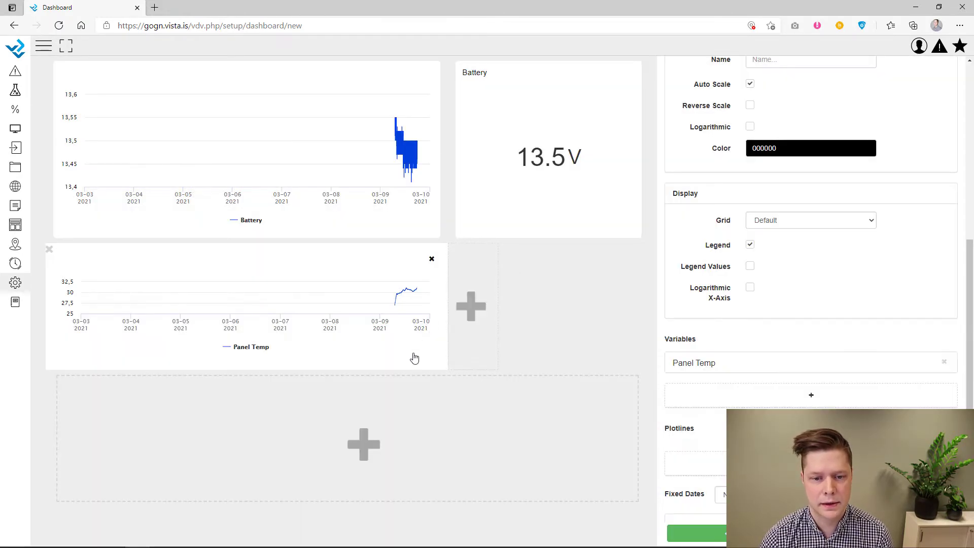
drag(407, 371, 407, 383)
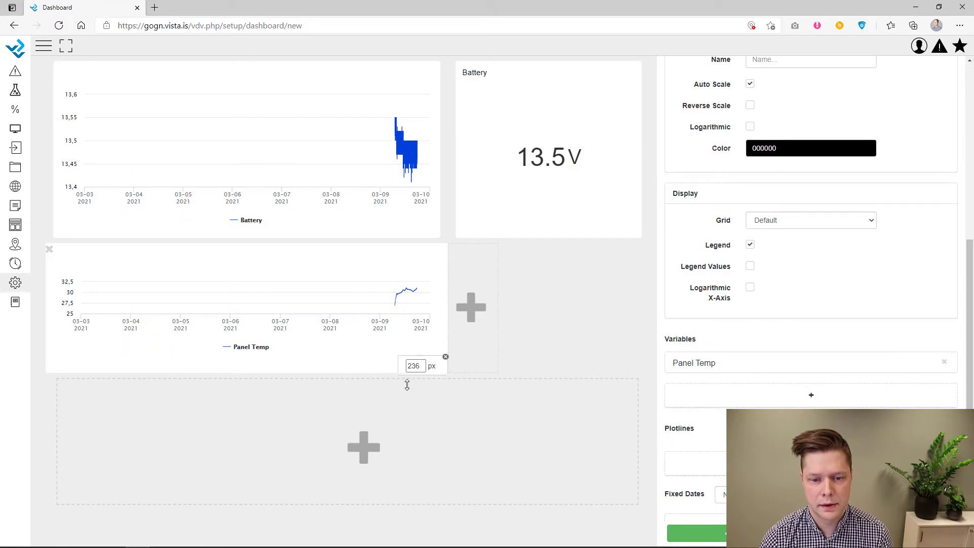
- Add a Numeric column beside it showing Panel Temp (31.0 °C)
click(481, 319)
click(697, 147)
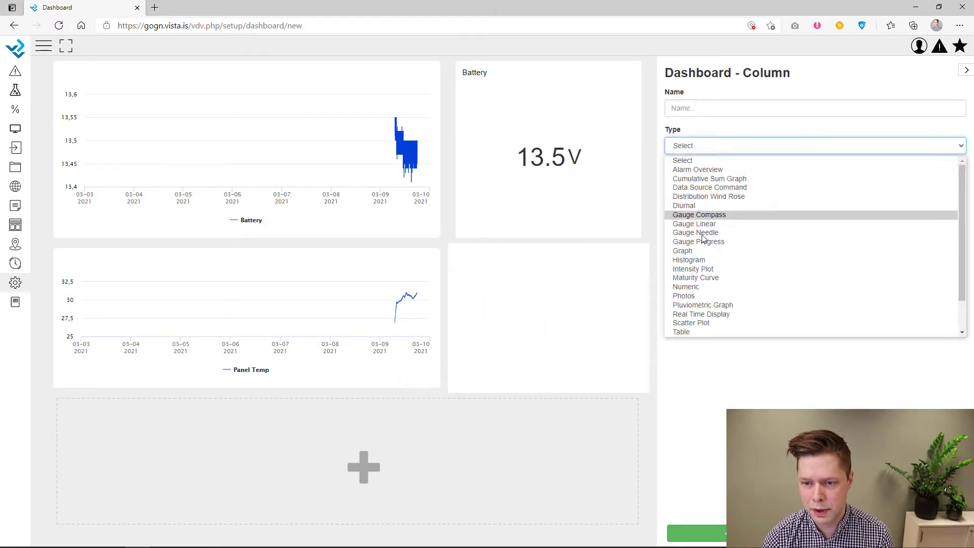
click(703, 287)
click(752, 214)
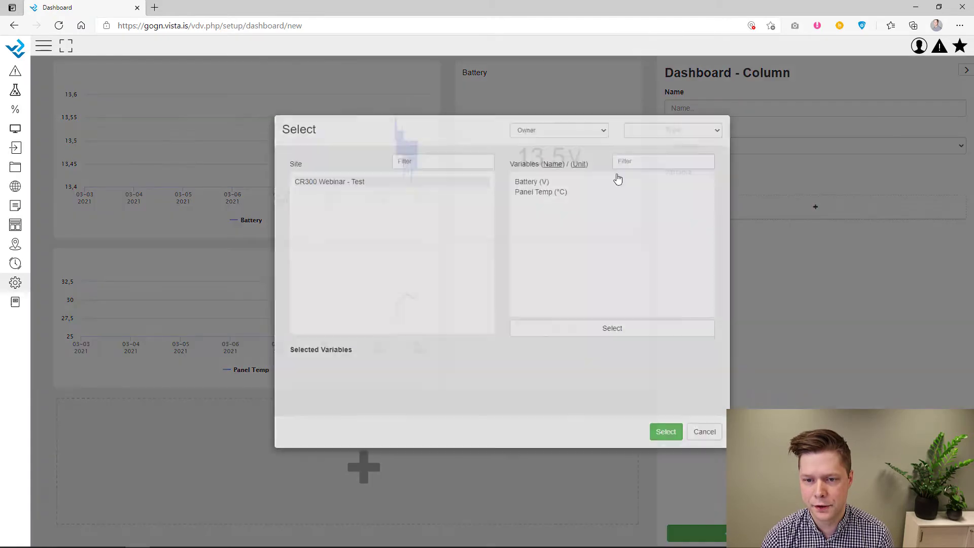
click(565, 202)
click(666, 437)
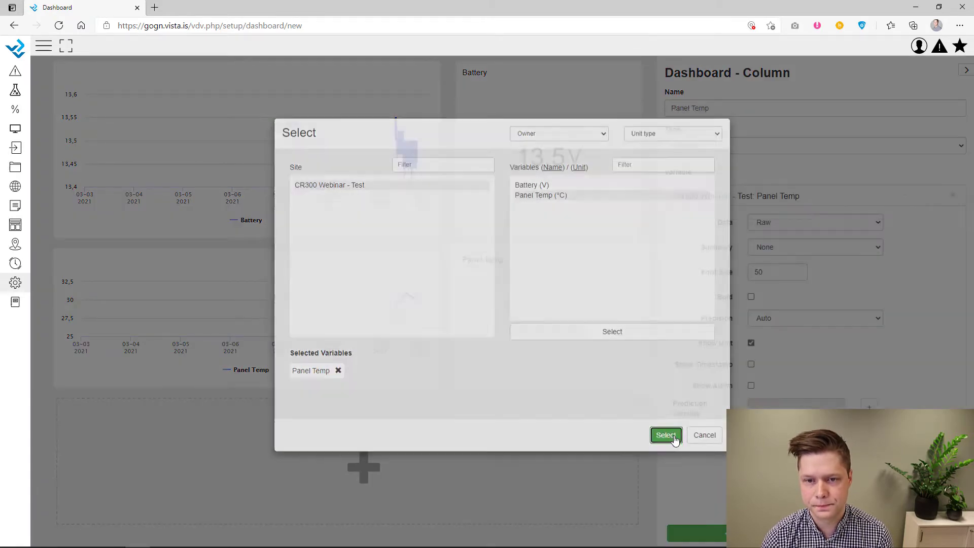
click(642, 417)
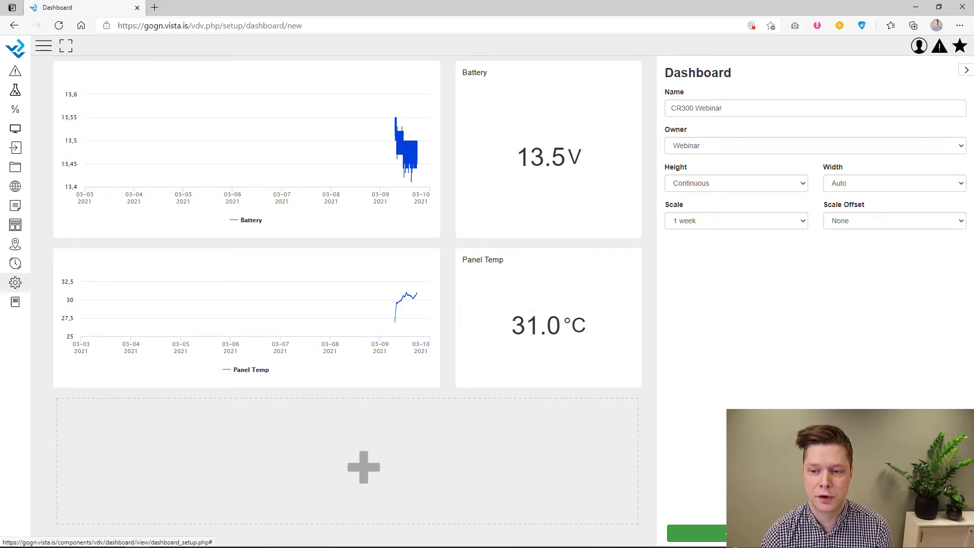
- Set the dashboard scale to 2 days and save the CR300 Webinar dashboard
click(725, 223)
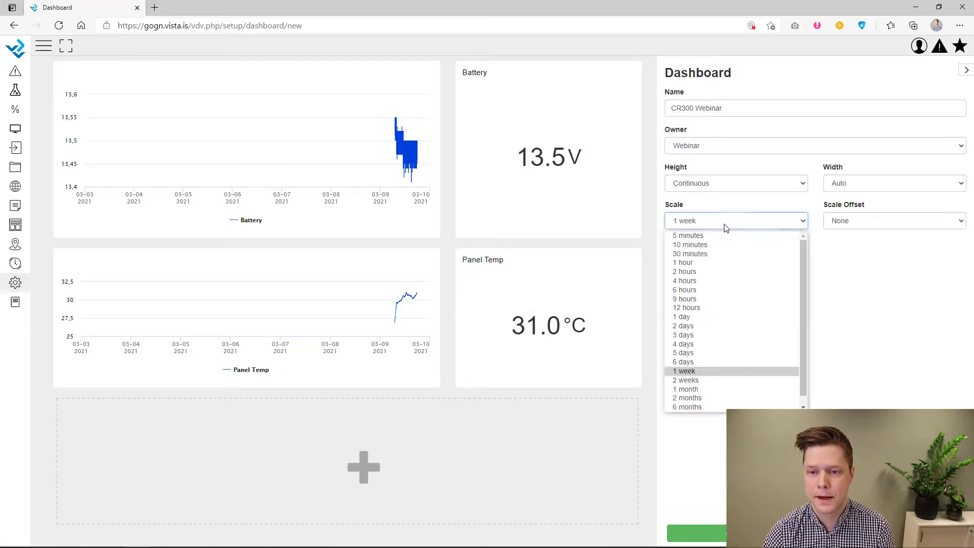
click(720, 327)
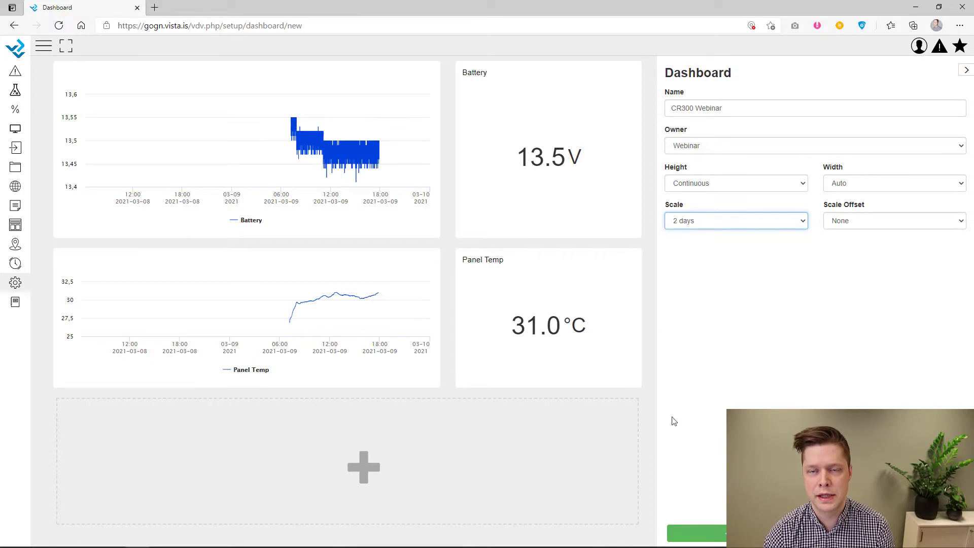
click(721, 529)
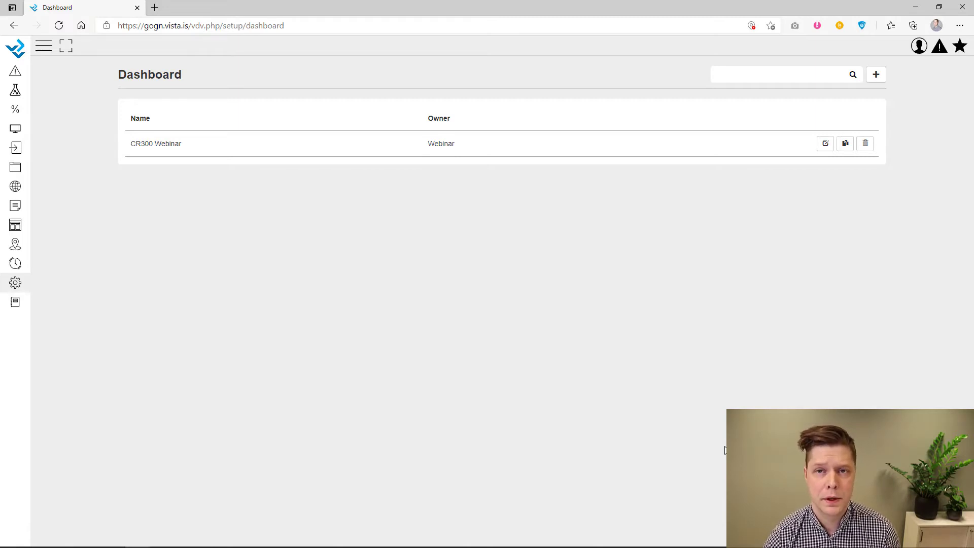
- Monitor CR300 Webinar - Test in Data Update with a 90-minute limit and VDV Support contacts
click(16, 283)
click(33, 206)
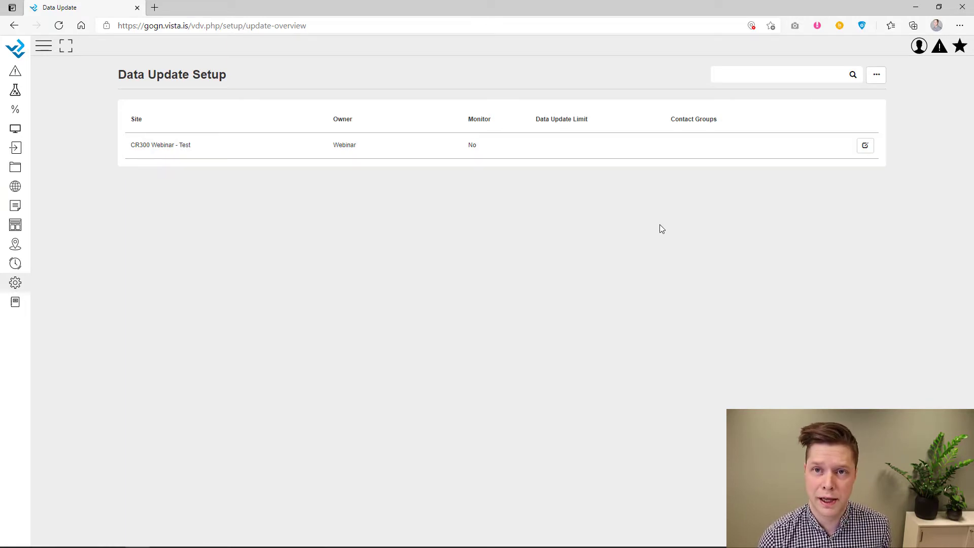
click(866, 147)
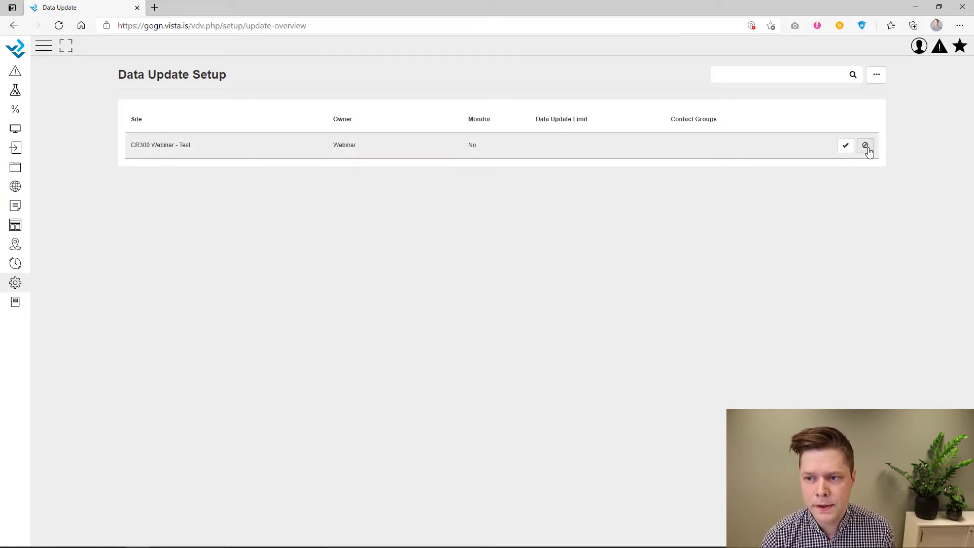
click(472, 147)
click(596, 152)
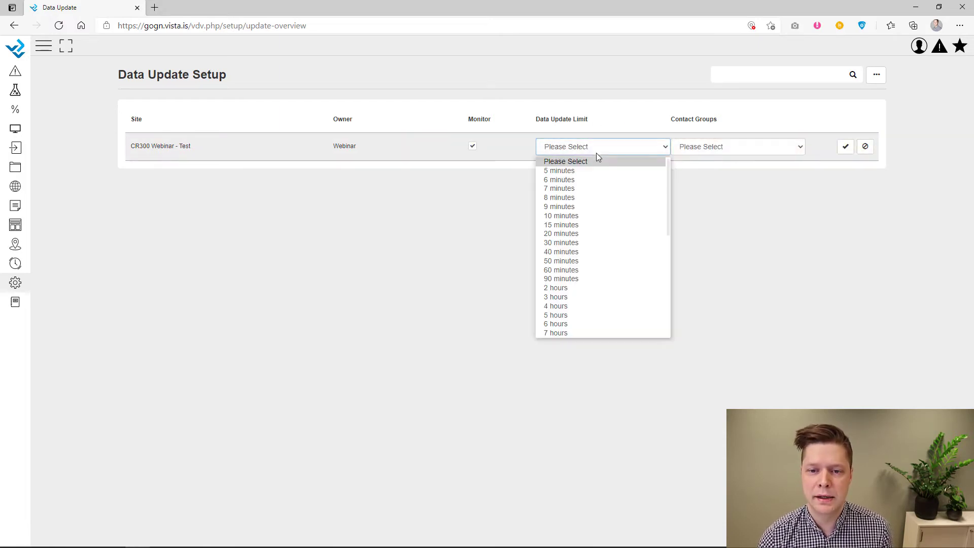
click(594, 280)
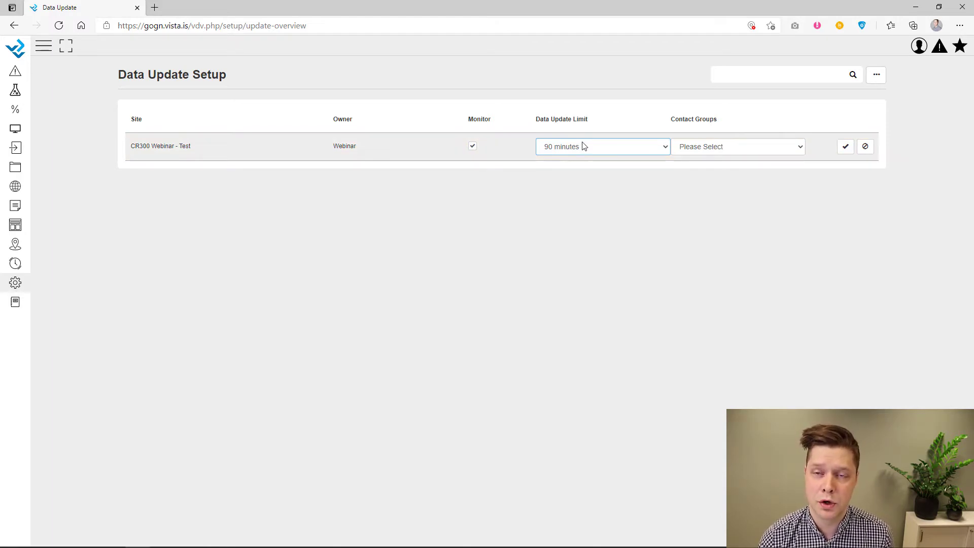
click(718, 146)
click(717, 171)
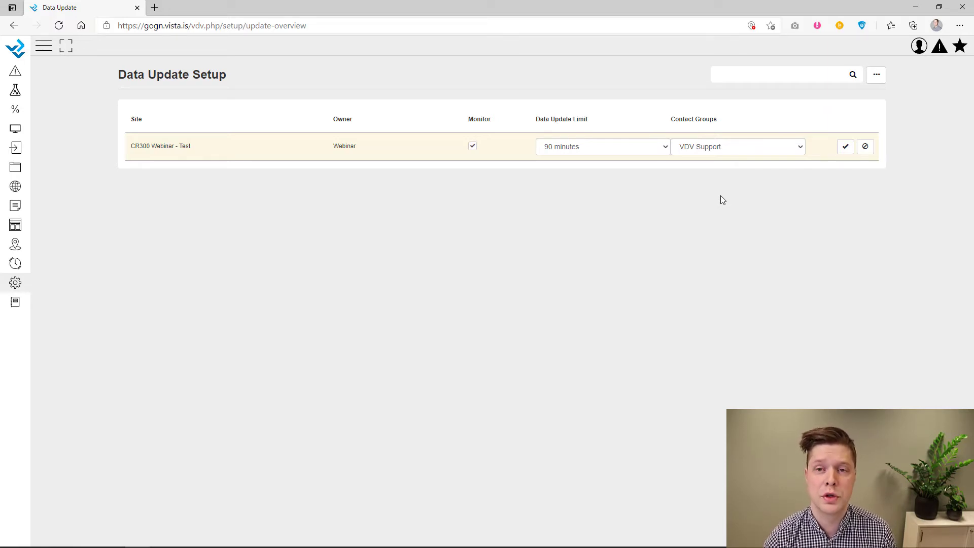
click(844, 147)
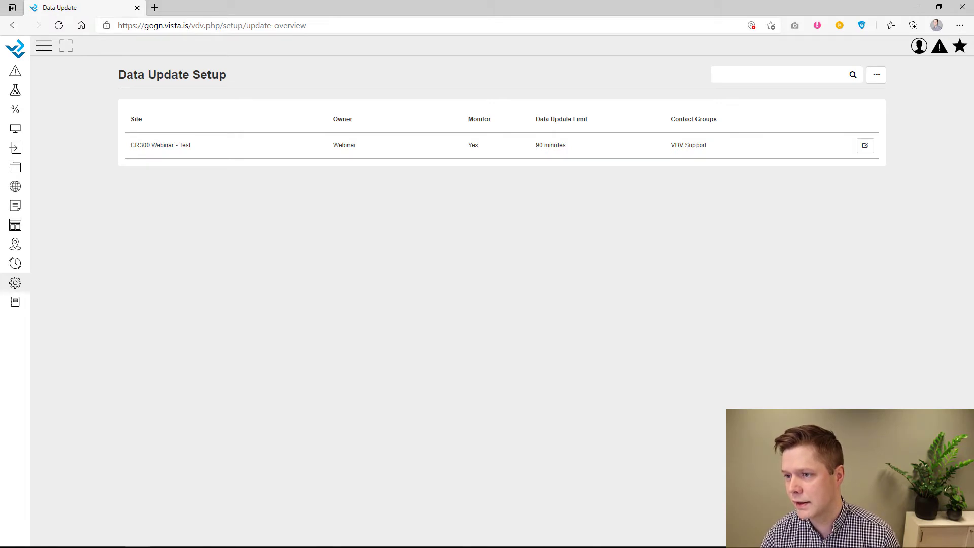
- Center the CR300 program file in Notepad++ and highlight the Public Light declaration
key(alt+Tab)
drag(973, 64, 485, 63)
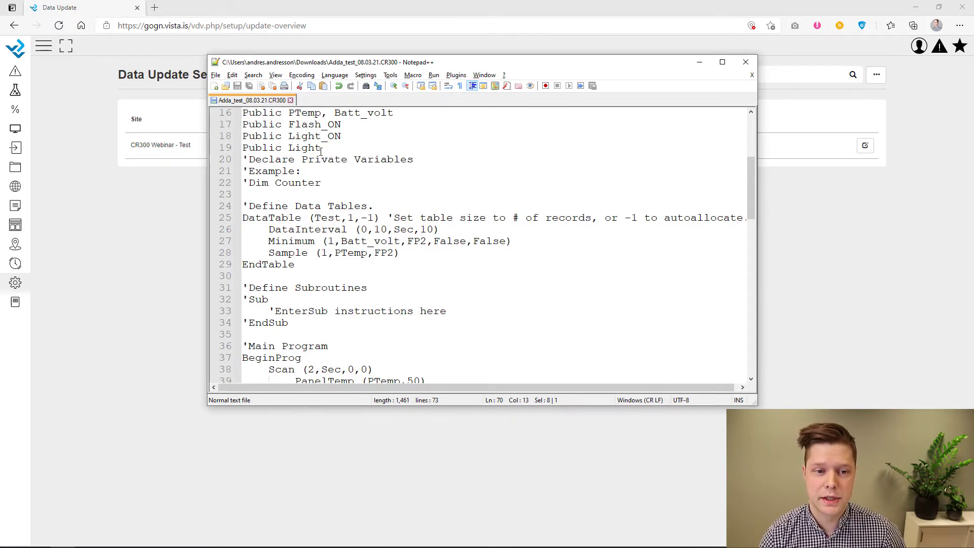
click(350, 148)
key(shift+Home)
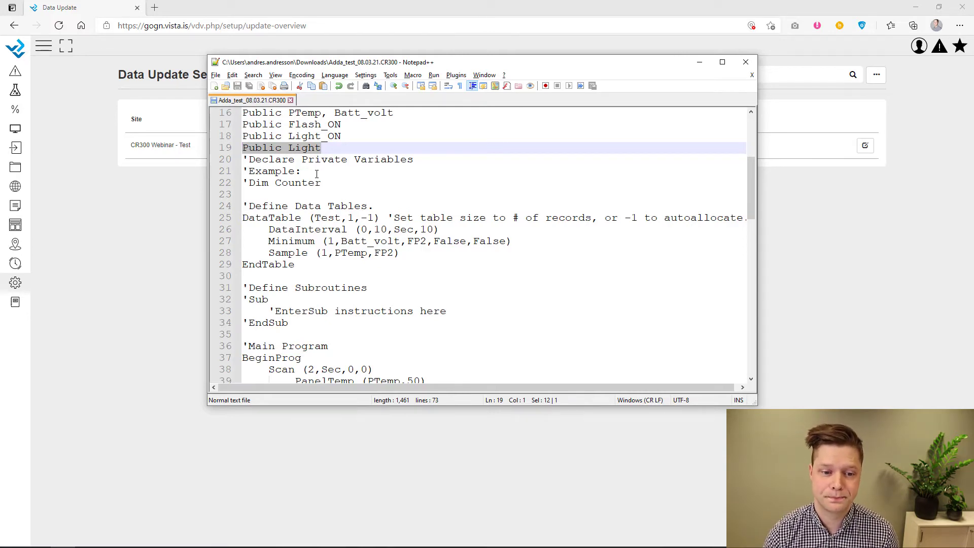
scroll(316, 174, down, 3)
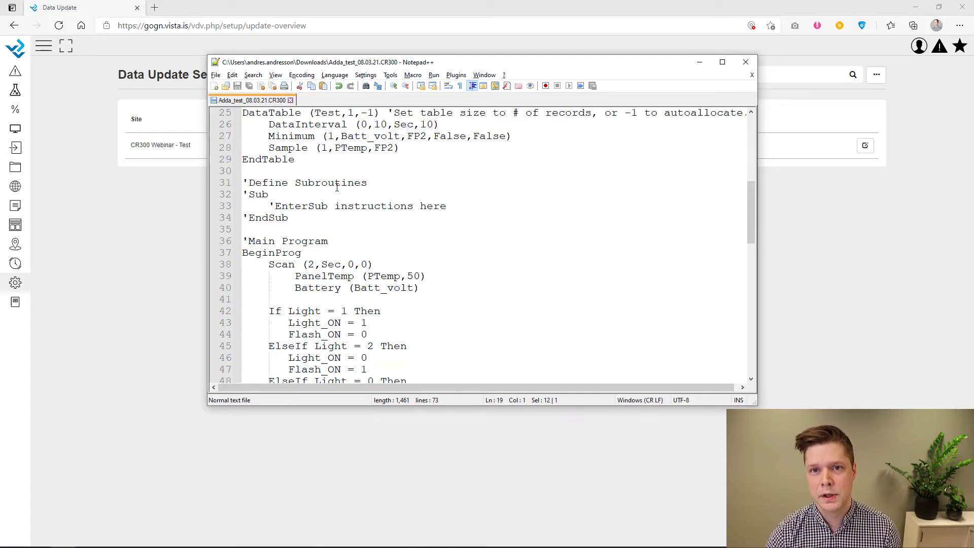
- Highlight the If Light = 1, Light_ON and ElseIf Light = 0 lines, then move Notepad++ aside
scroll(392, 297, down, 1)
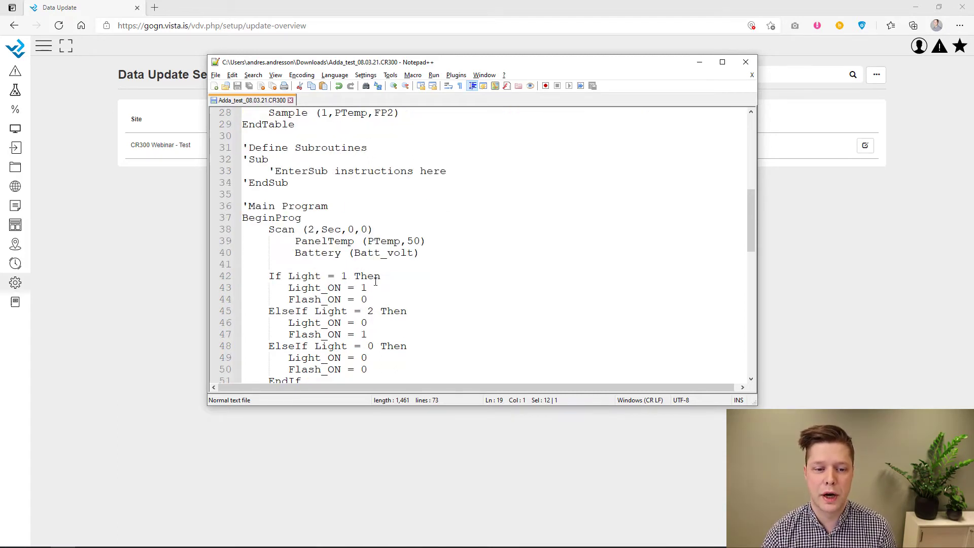
drag(307, 277, 388, 277)
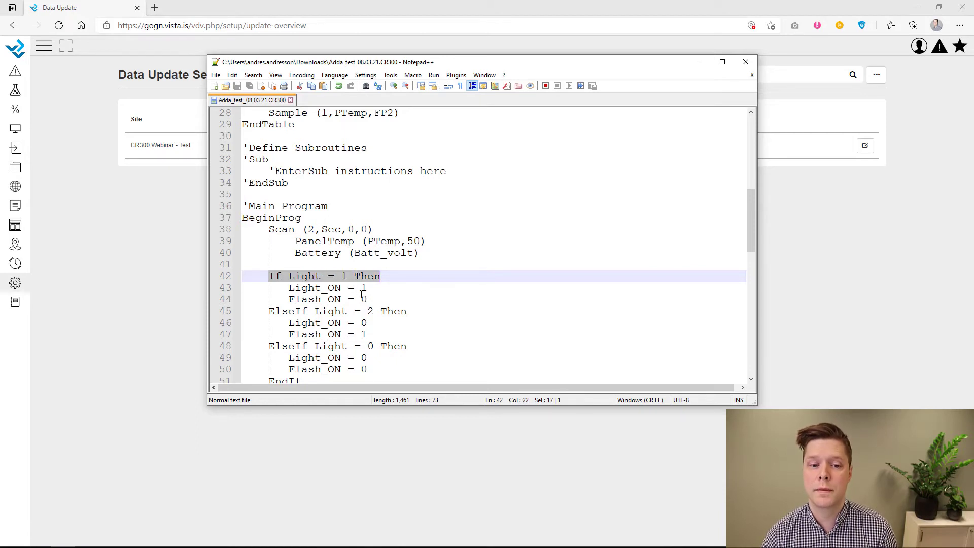
double_click(328, 289)
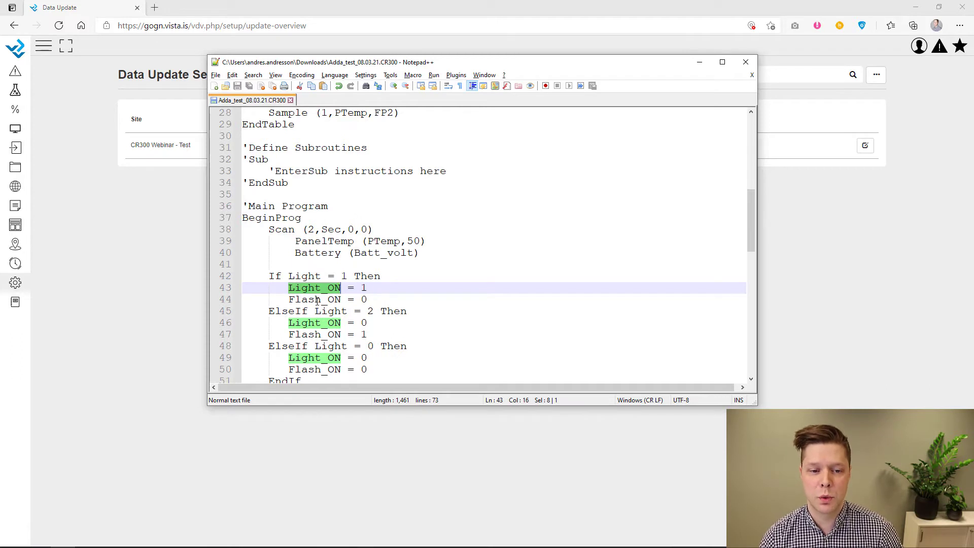
scroll(363, 296, down, 1)
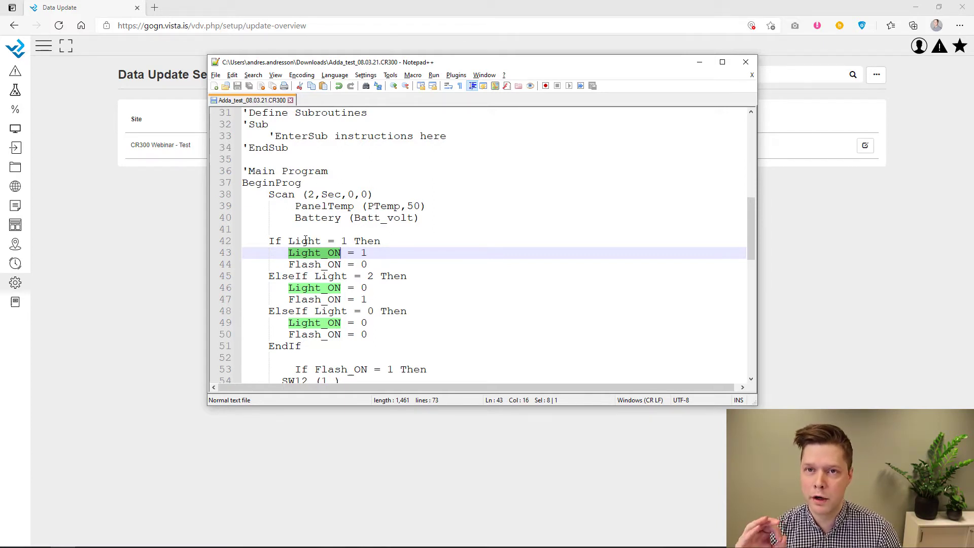
drag(367, 288, 288, 288)
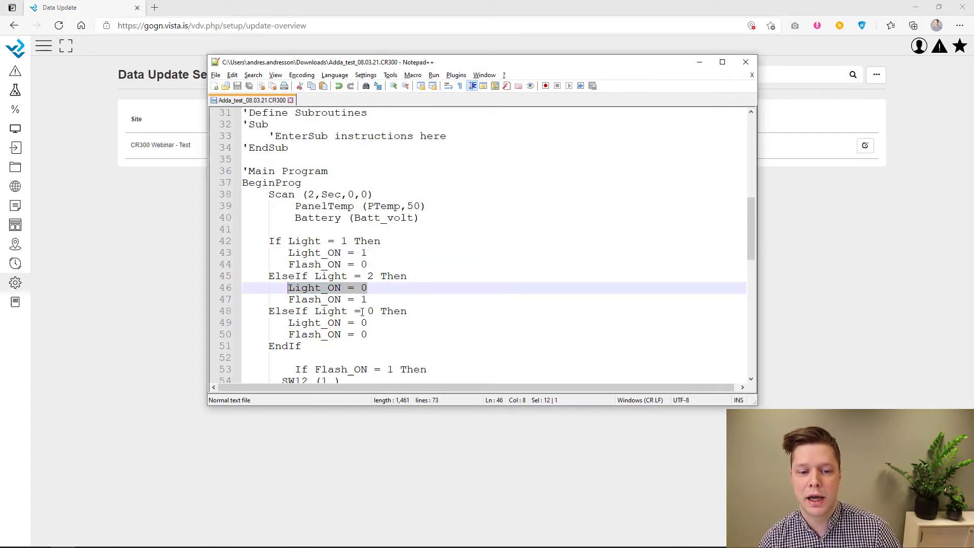
drag(374, 276, 269, 275)
drag(375, 311, 254, 309)
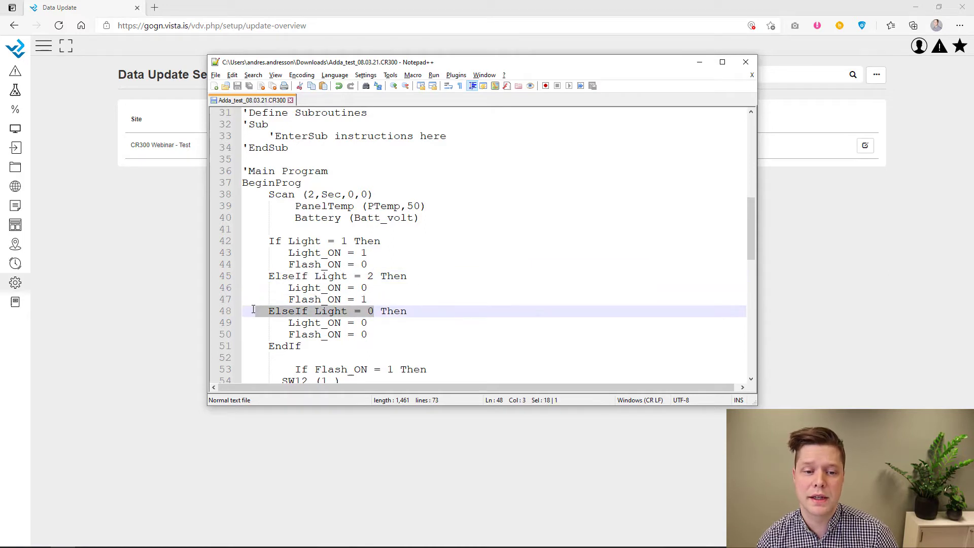
scroll(306, 298, down, 2)
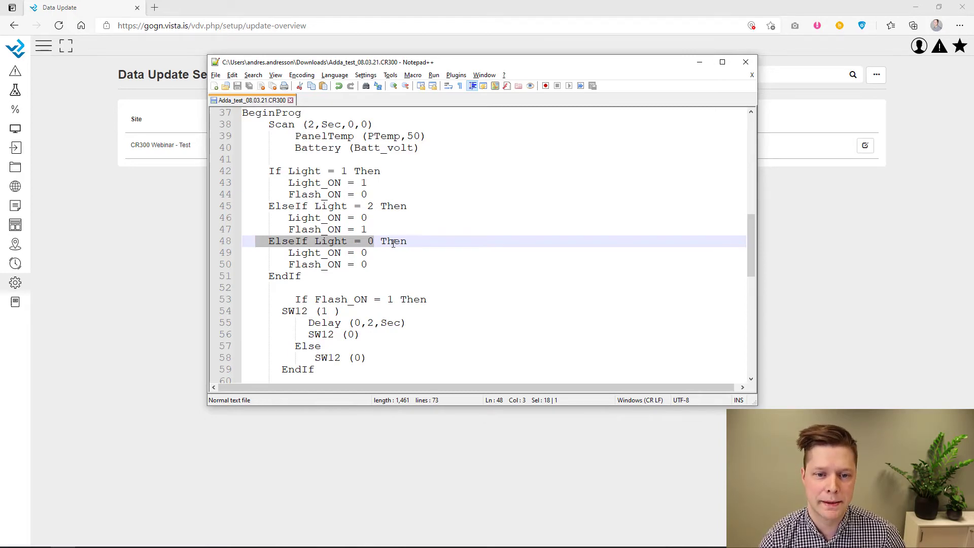
drag(507, 64, 973, 62)
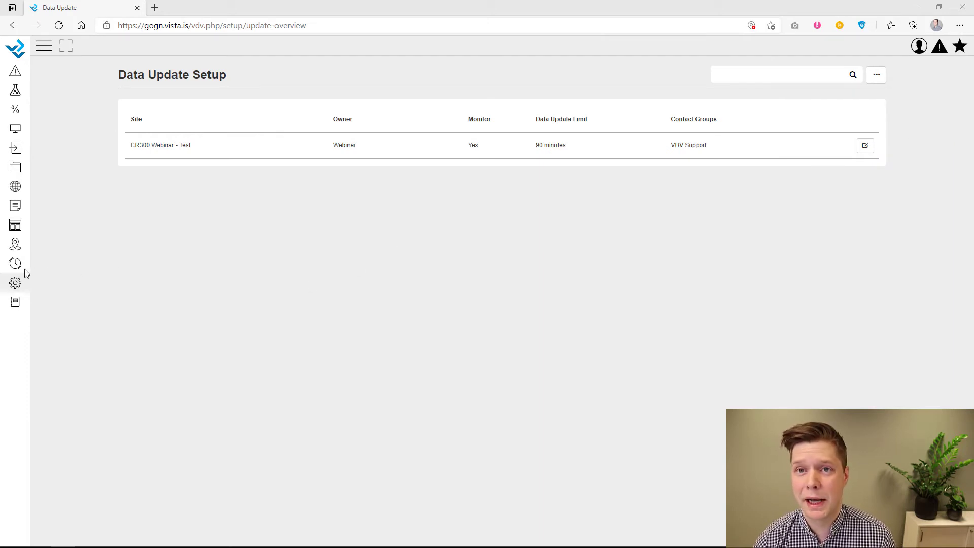
- Go to the CSI data source page from the Data Sources list
click(22, 155)
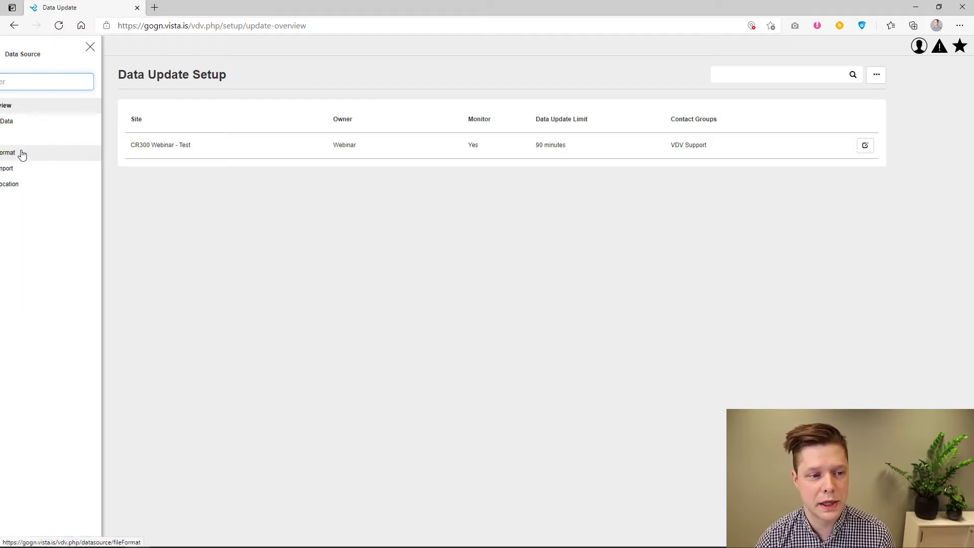
click(14, 135)
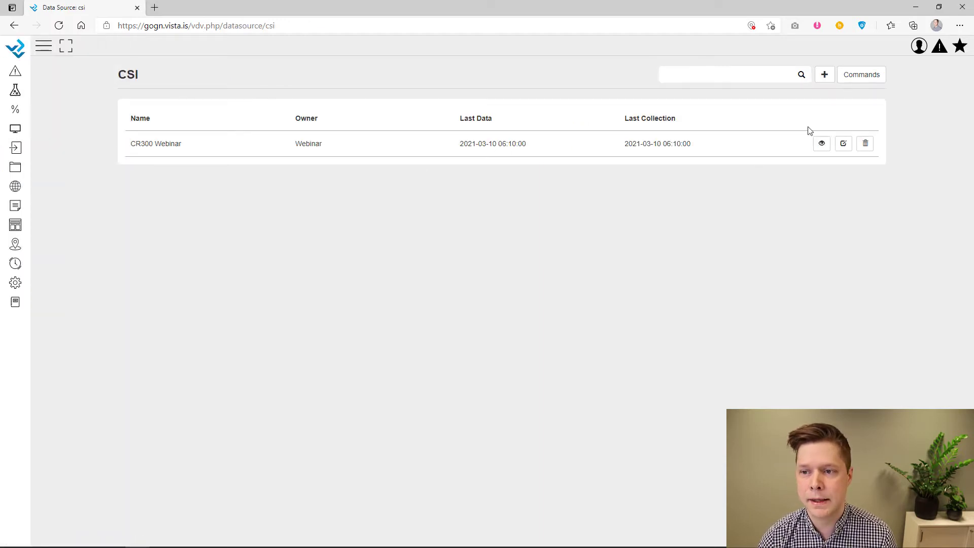
- Open the CSI Commands page and browse its existing commands
click(861, 75)
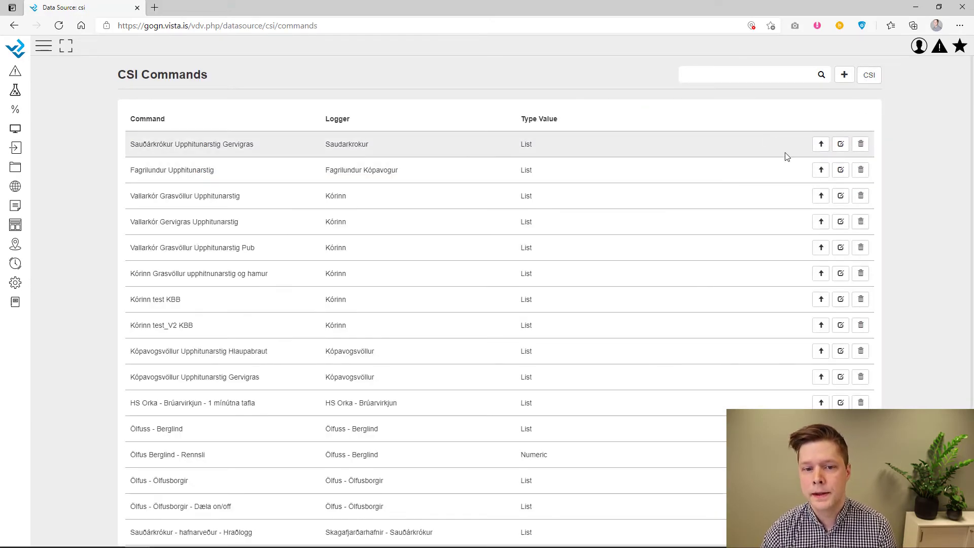
scroll(641, 218, down, 1)
scroll(641, 217, down, 2)
scroll(641, 217, up, 3)
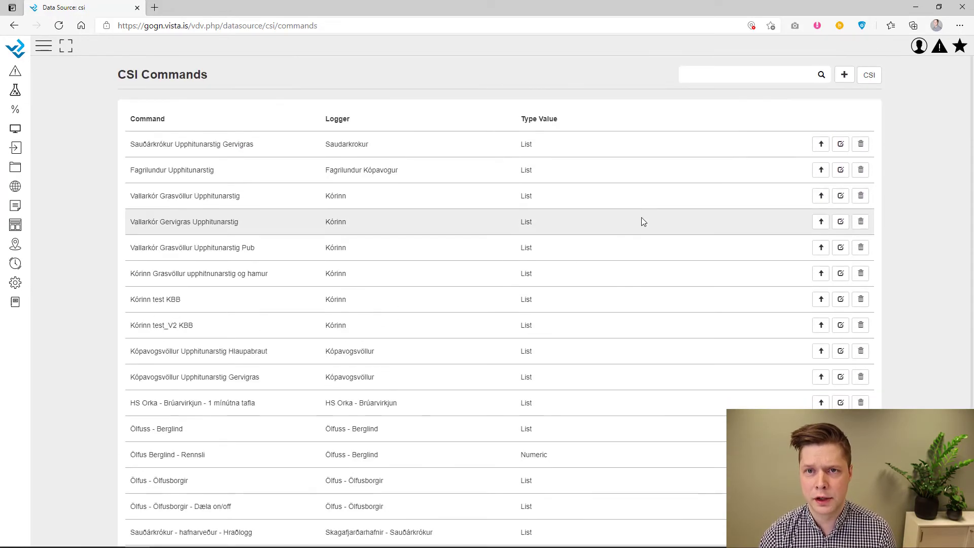
- Start a new command named 'Change Light Webinar'
click(843, 75)
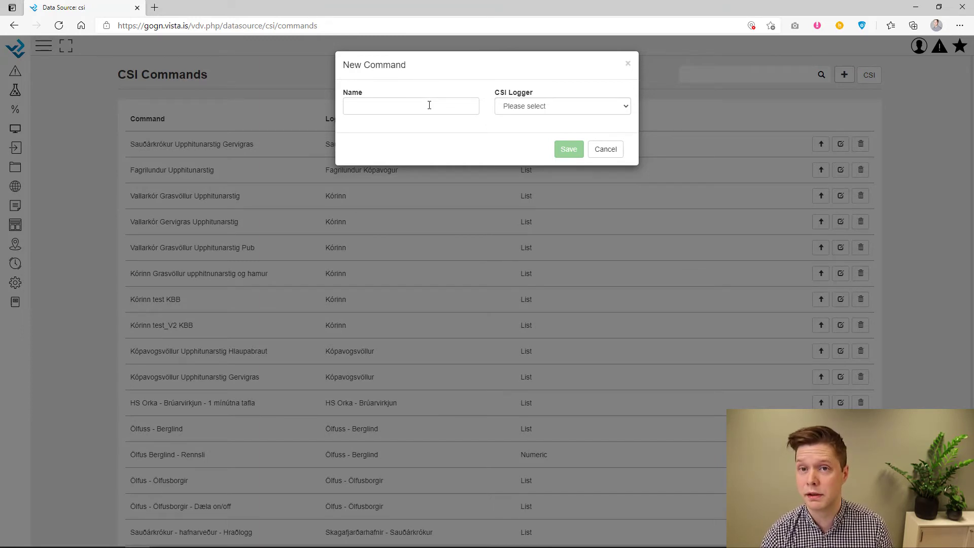
click(429, 104)
text(Change Light)
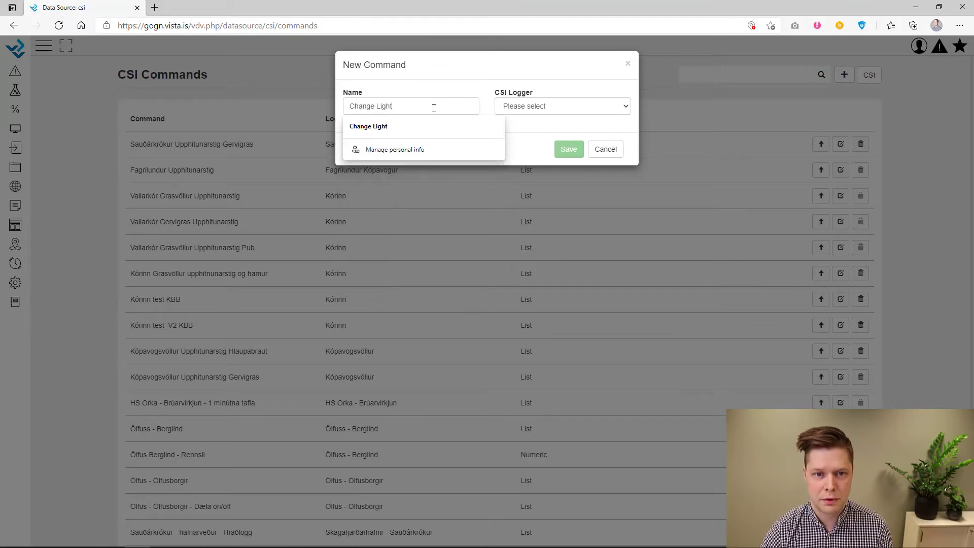
click(447, 78)
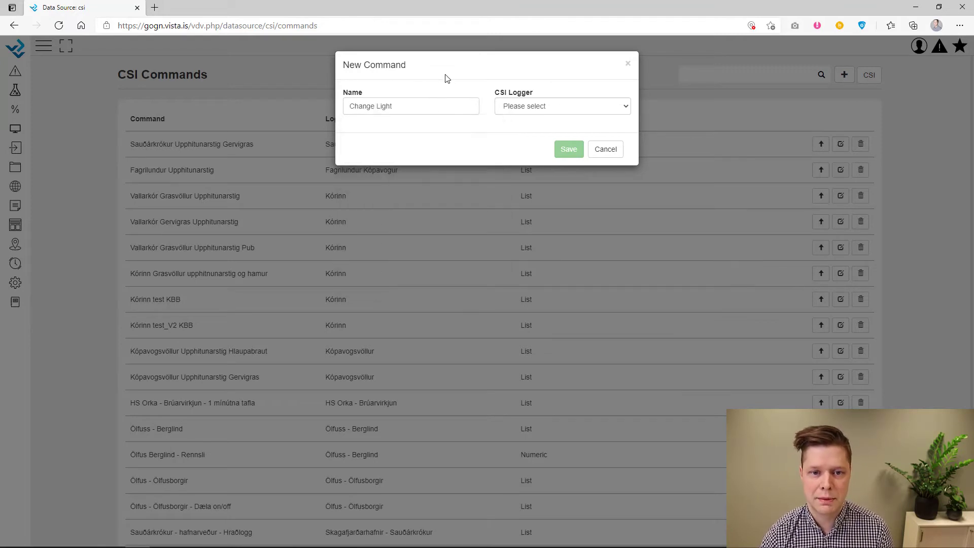
click(421, 104)
text(We)
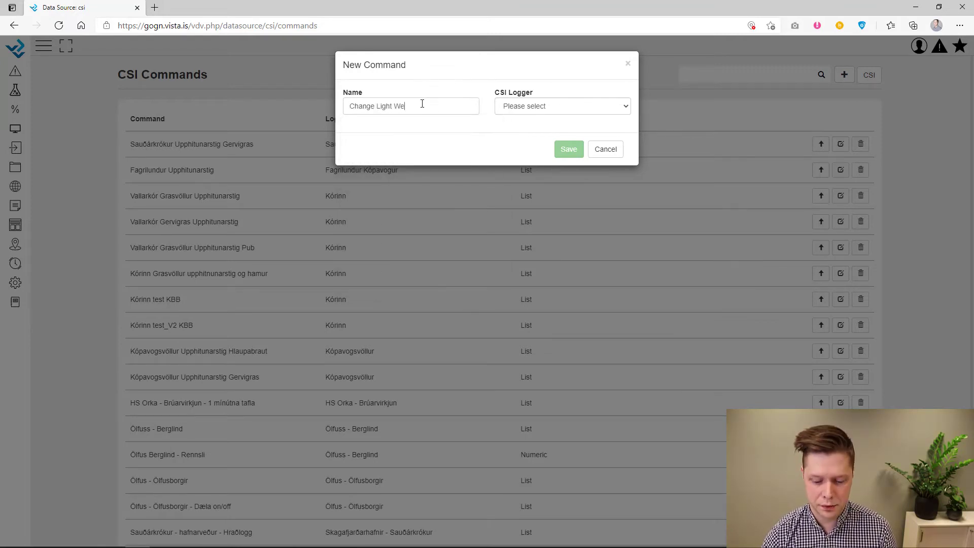
text(binar)
- Assign the command to logger CR300 Webinar, table Public and variable Light
click(543, 108)
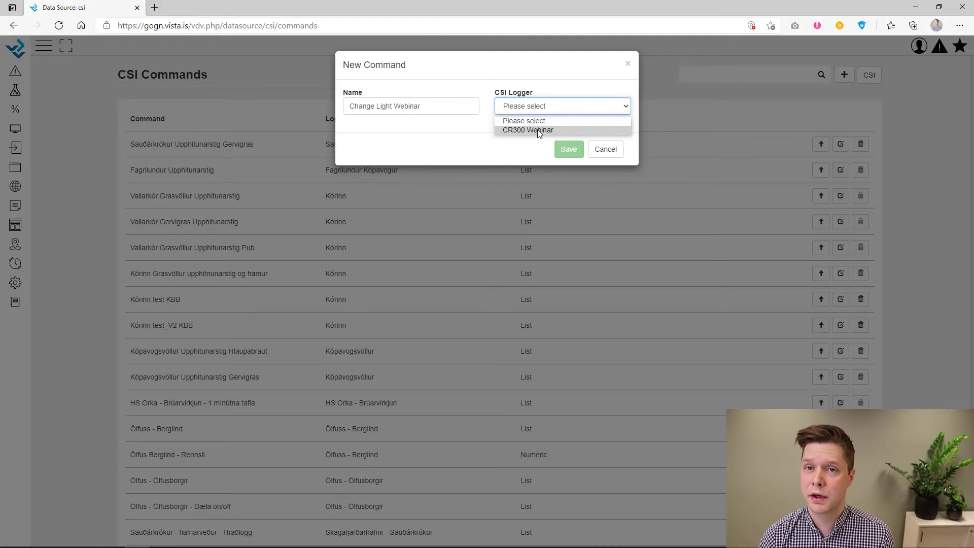
click(537, 130)
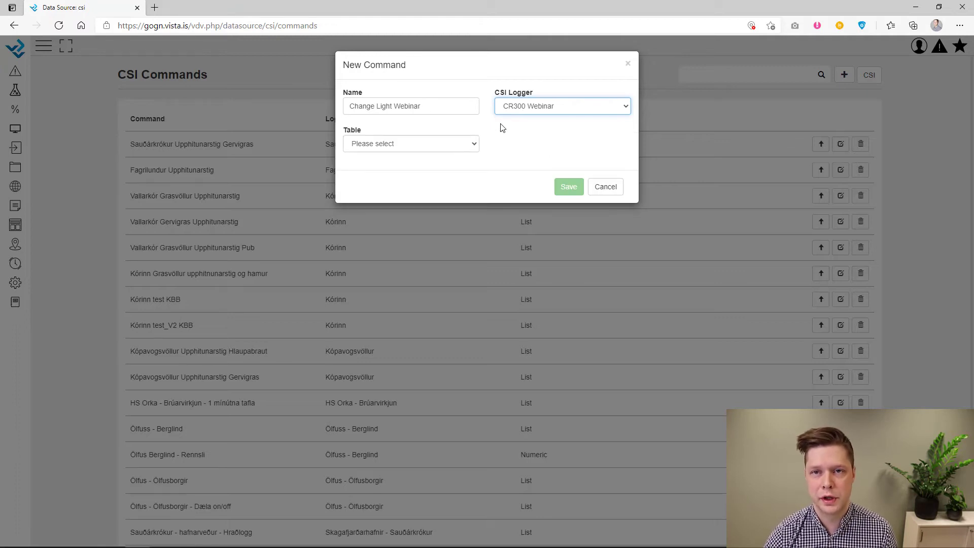
click(454, 148)
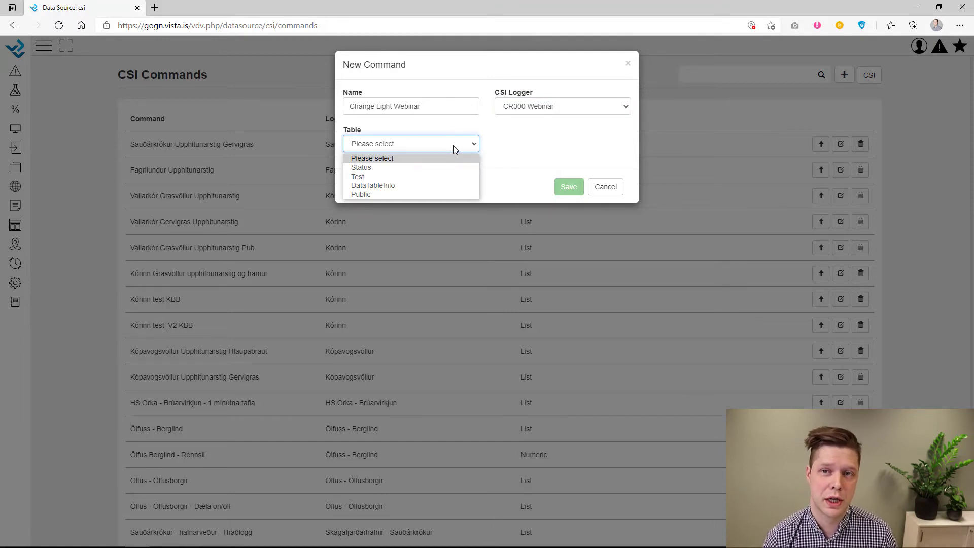
click(427, 195)
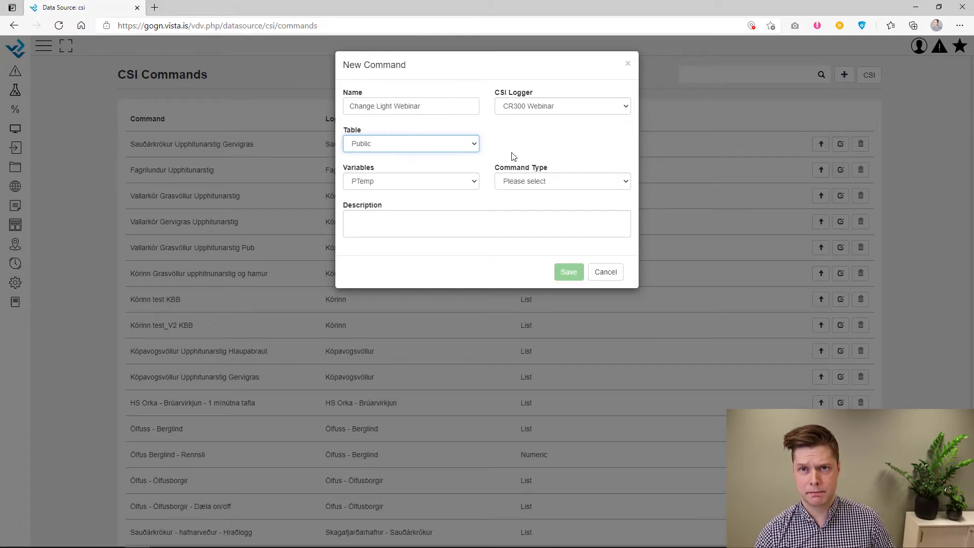
click(450, 182)
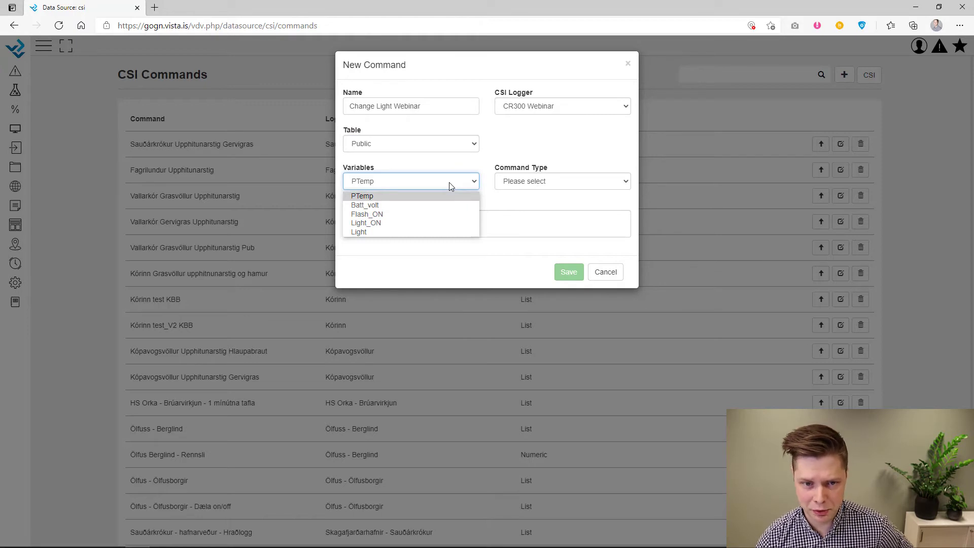
click(430, 231)
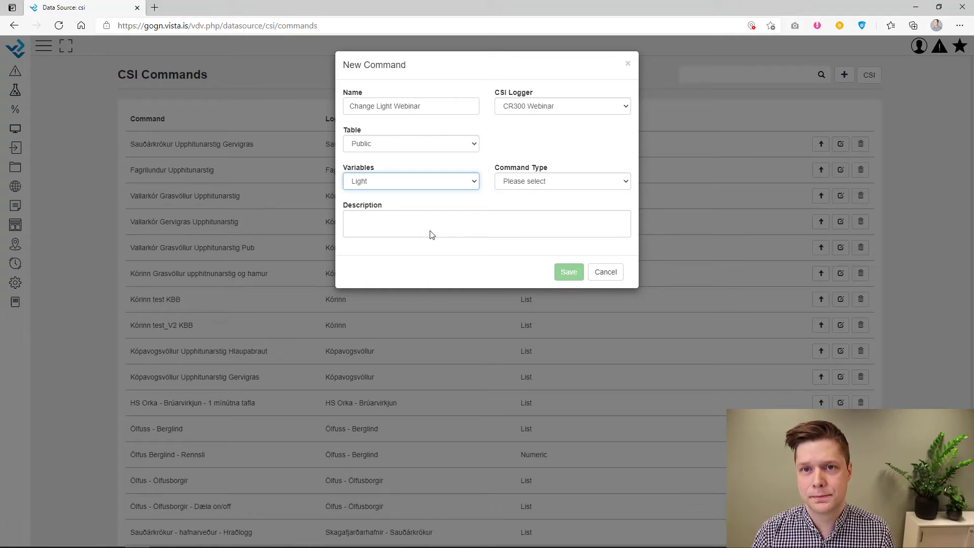
click(545, 182)
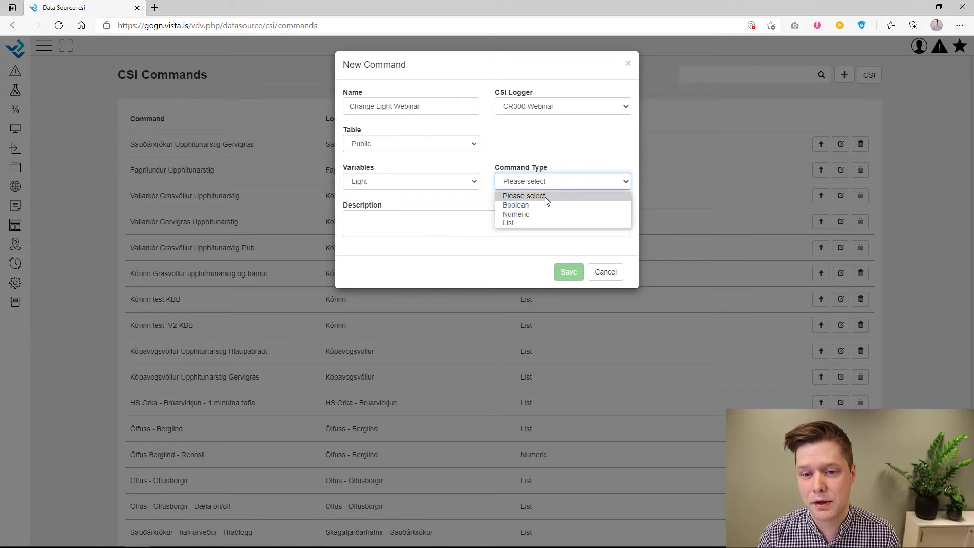
- Try the Boolean command type with True value 1 and False value 0
click(545, 204)
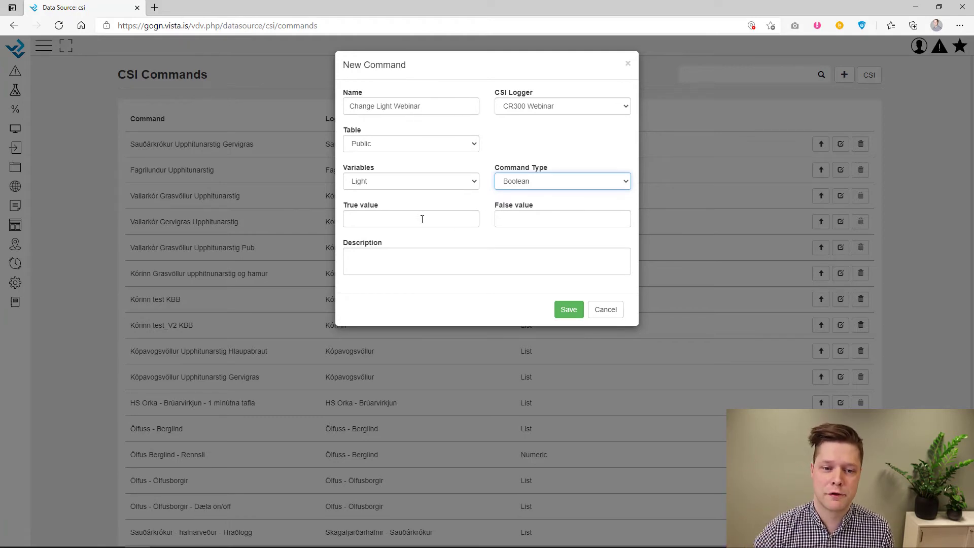
text(1)
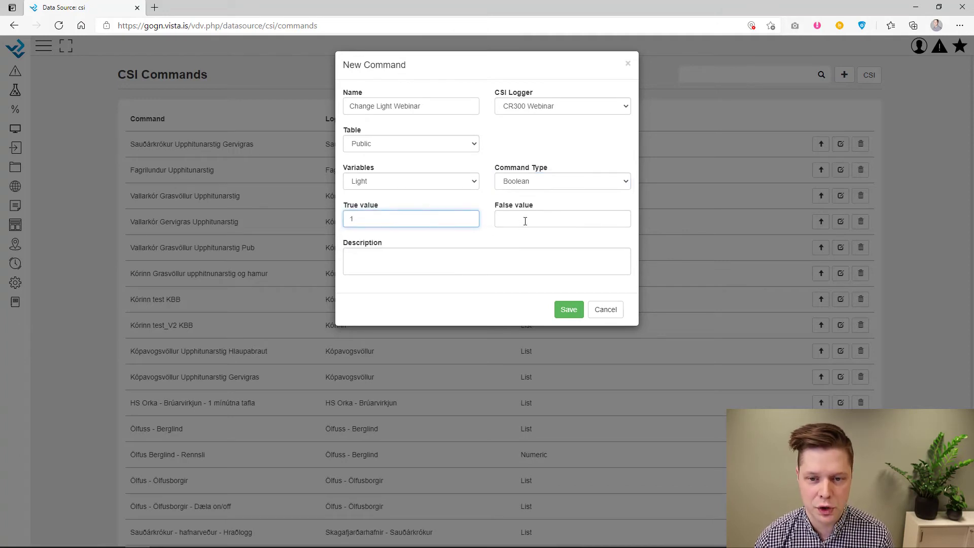
click(525, 221)
text(0)
click(561, 202)
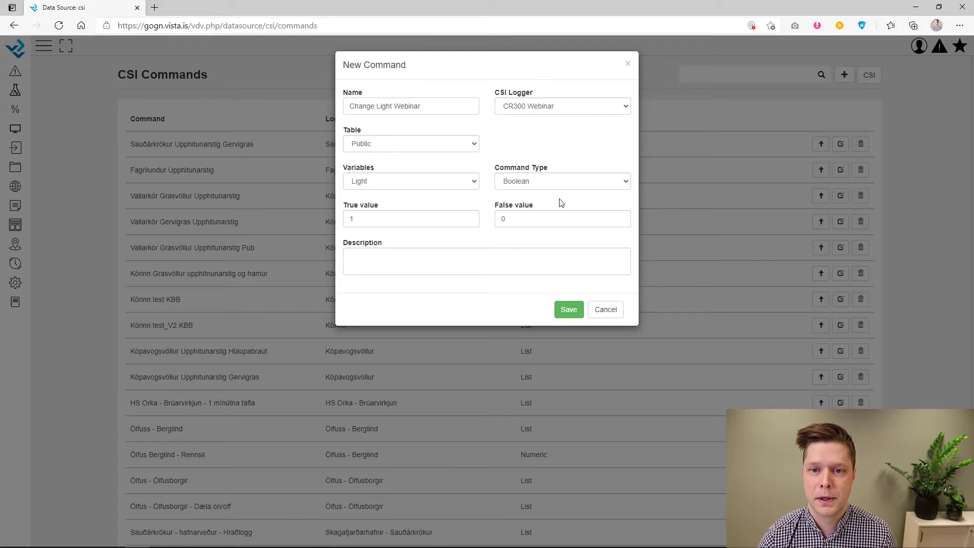
- Try Numeric type (min 0, max 10, precision 1), then settle on List type
click(559, 185)
click(559, 220)
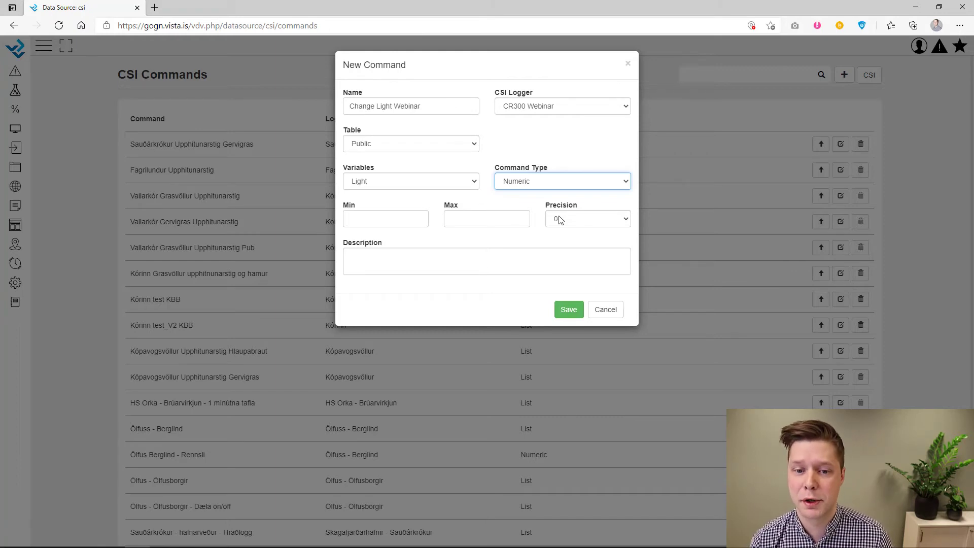
click(397, 222)
text(0)
click(458, 218)
text(10)
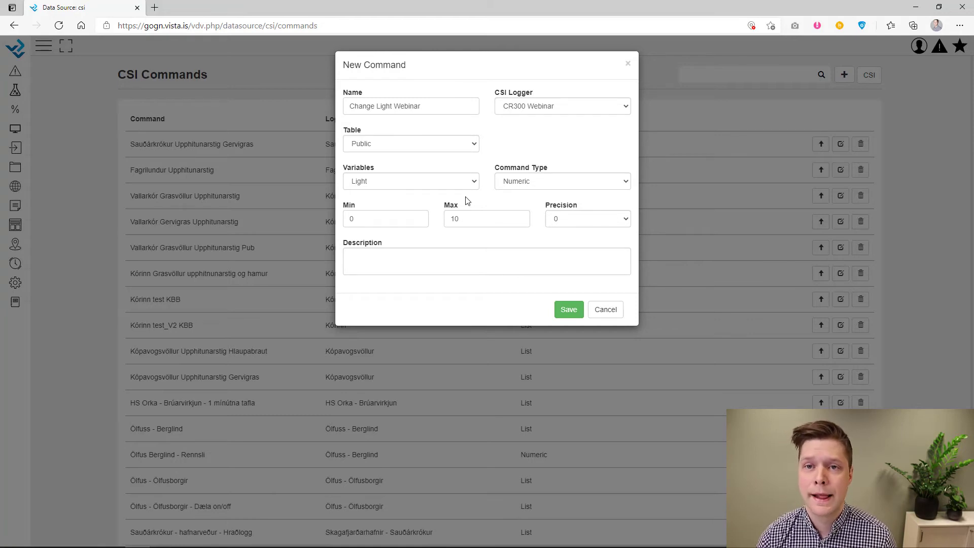
click(593, 223)
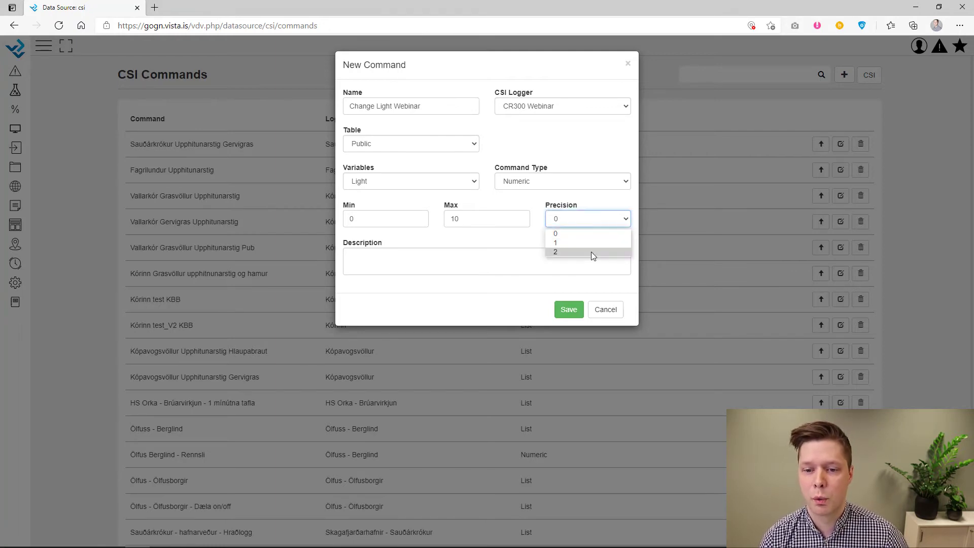
click(533, 201)
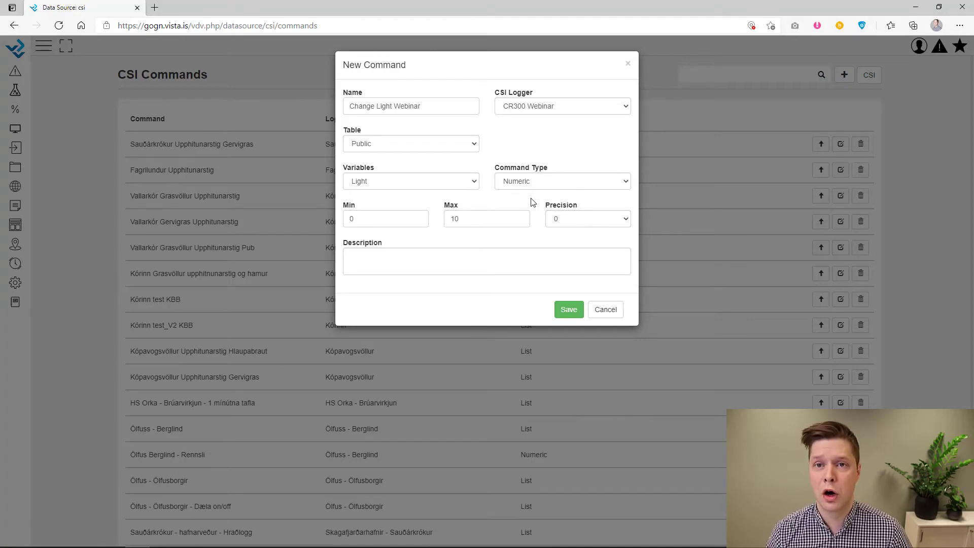
click(562, 218)
click(582, 244)
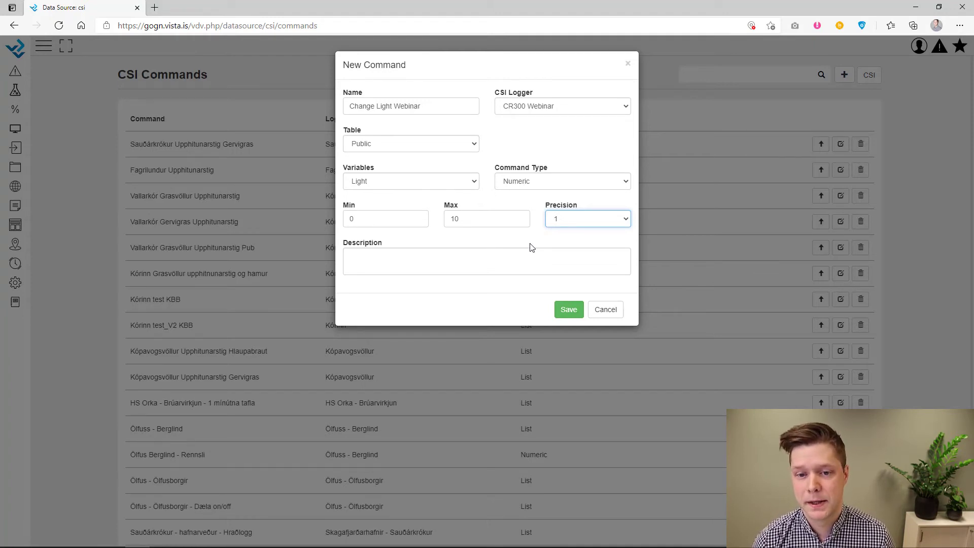
click(552, 180)
click(550, 219)
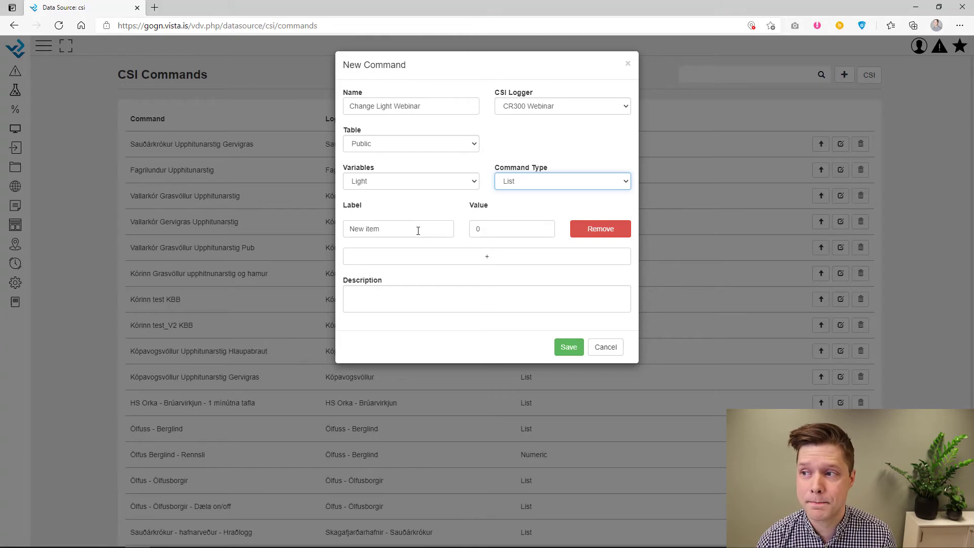
- Label the first list option 'Light OFF' with value 0
drag(417, 231, 304, 230)
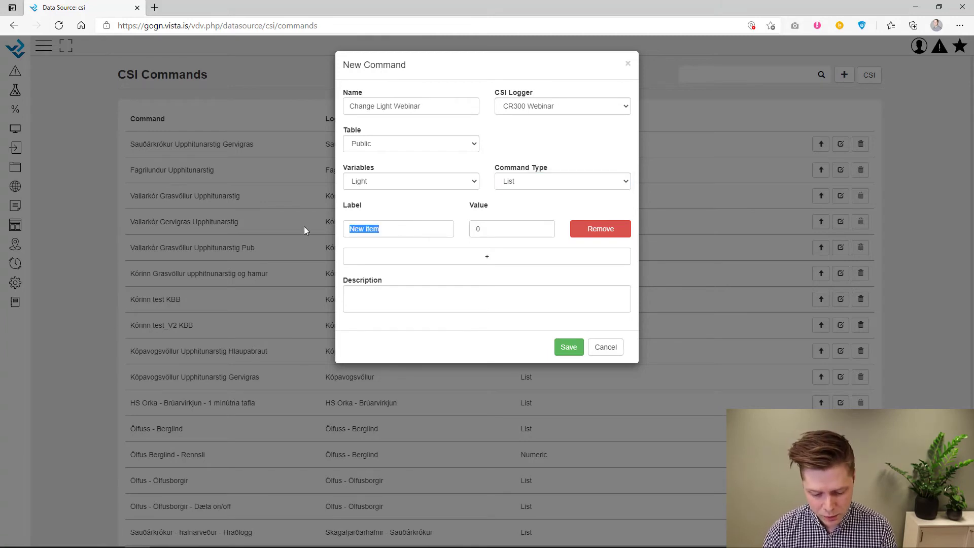
text(Lifght)
key(BackSpace)
key(BackSpace)
key(BackSpace)
key(BackSpace)
key(BackSpace)
text(ght OFF)
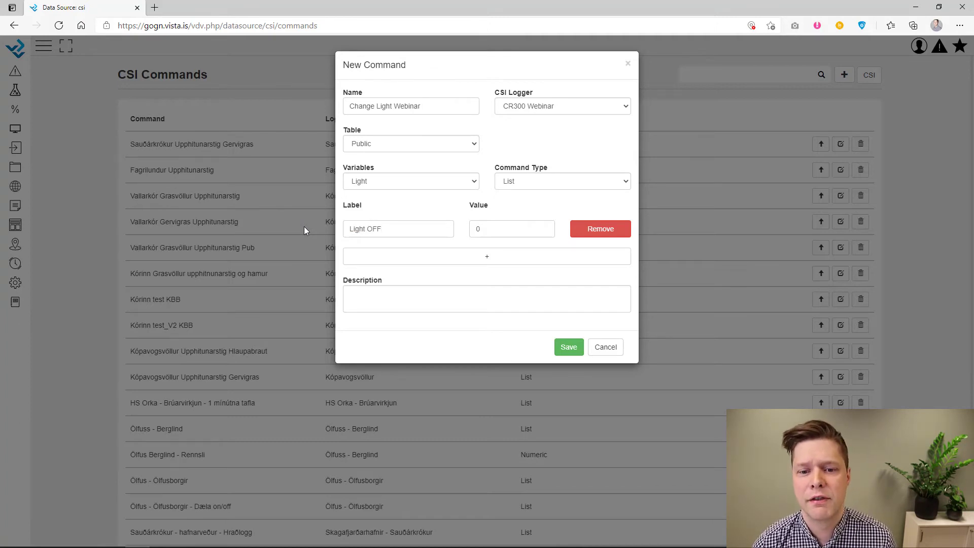
double_click(476, 230)
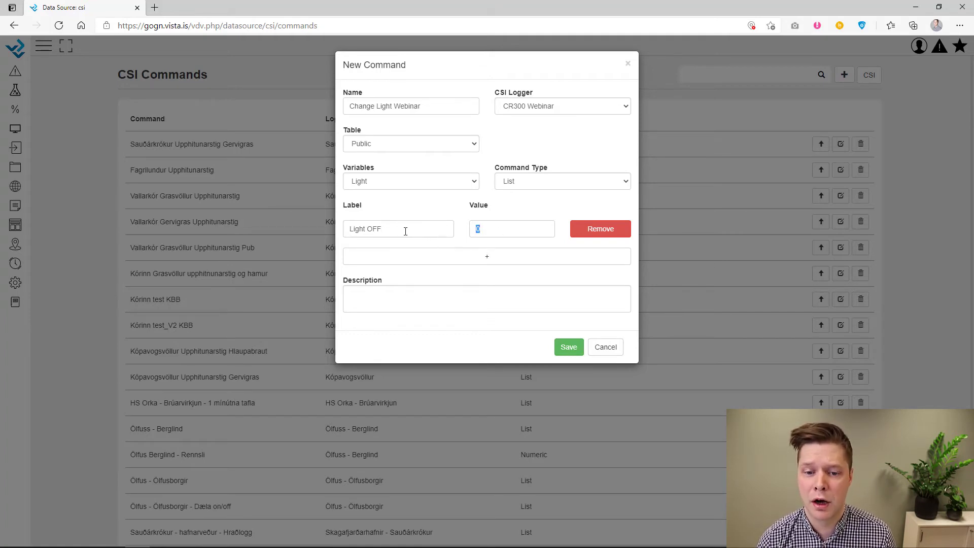
- Add options 'Light ON' = 1 and 'Light FLASH', and describe the command as 'Changing Status of the Light'
click(498, 259)
drag(404, 256, 317, 252)
text(Light ON)
key(Tab)
text(1)
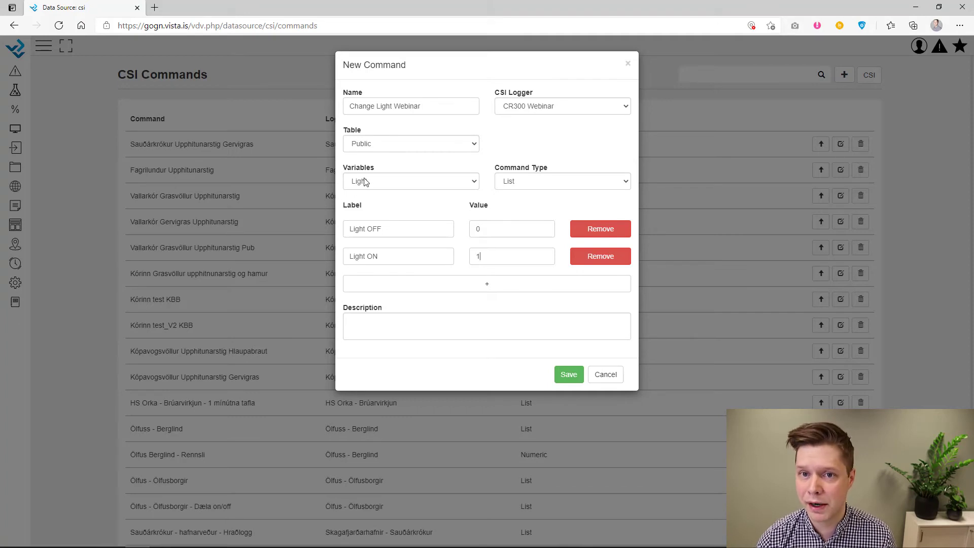
click(454, 287)
drag(391, 282, 307, 287)
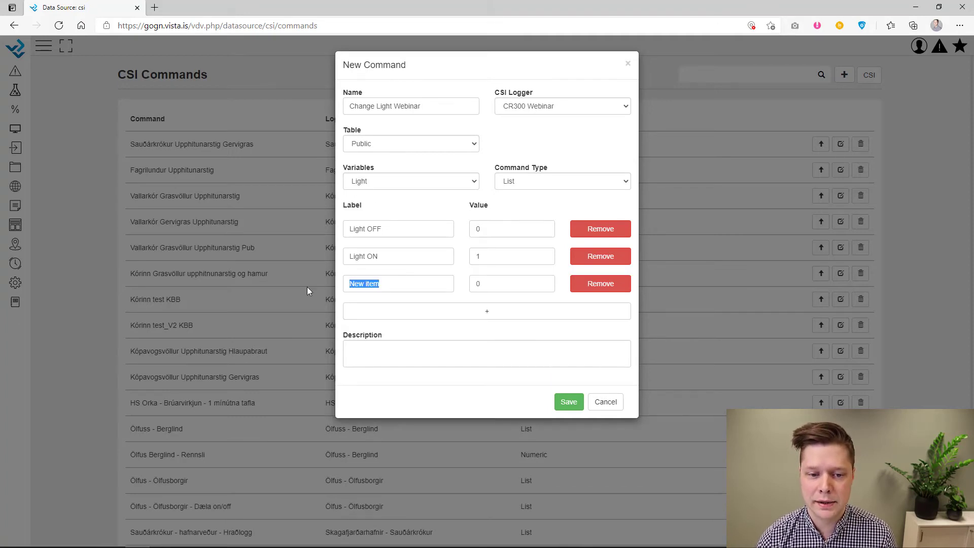
text(Light FLASH)
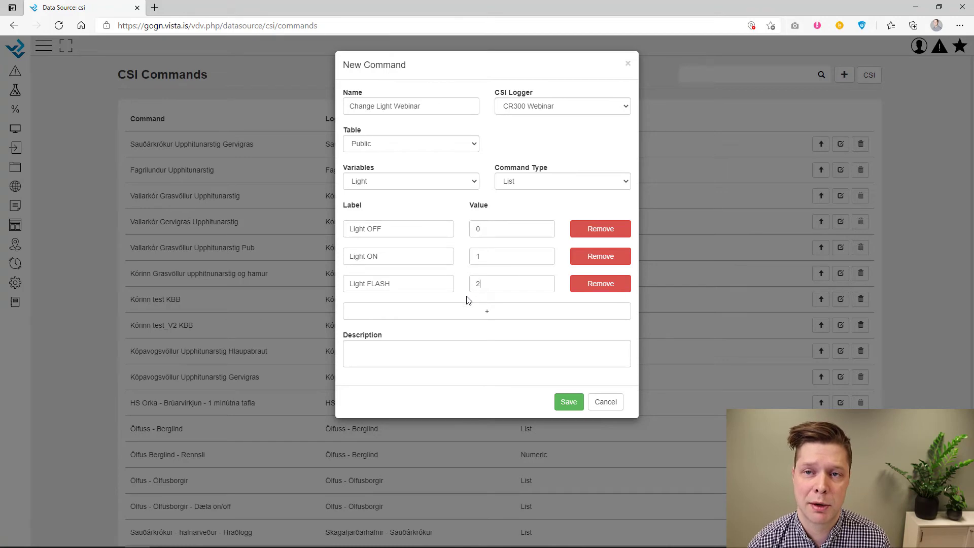
click(502, 352)
text(Changing )
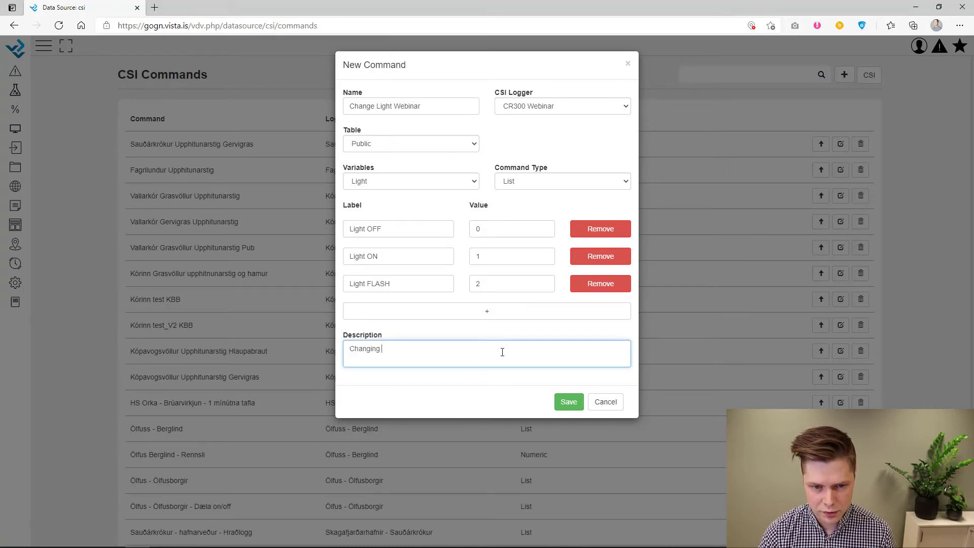
text(Status of the Light)
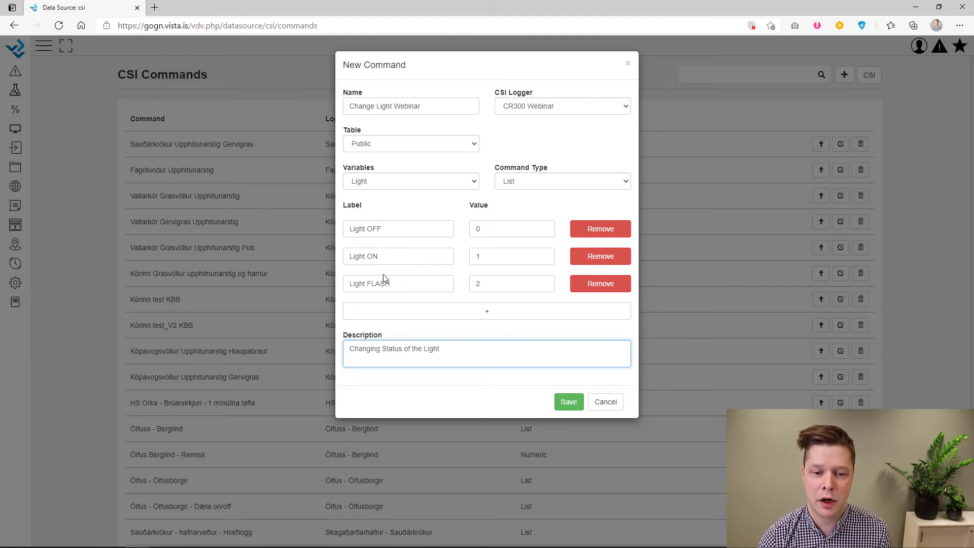
- Save the command, search the list for 'webina' and open Change Light Webinar for sending
click(569, 403)
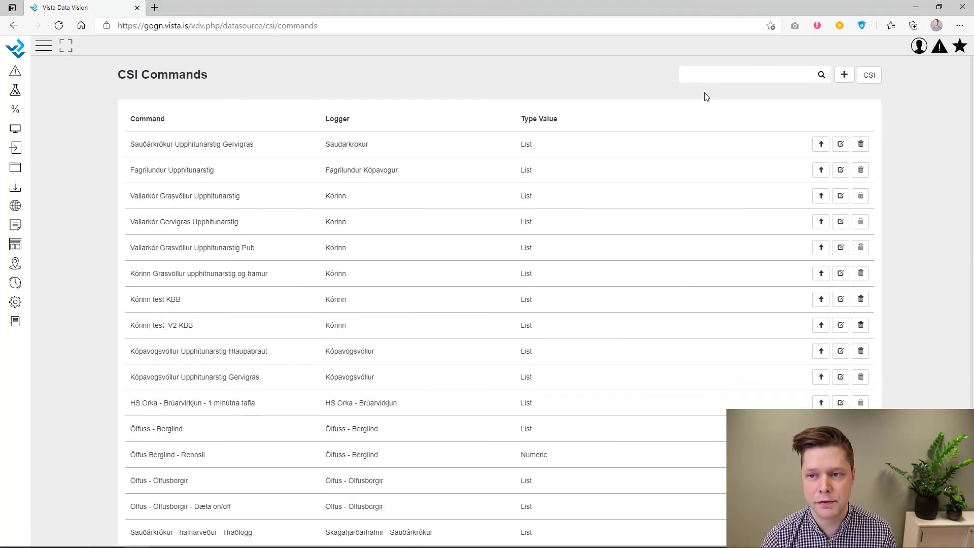
click(710, 72)
text(webina)
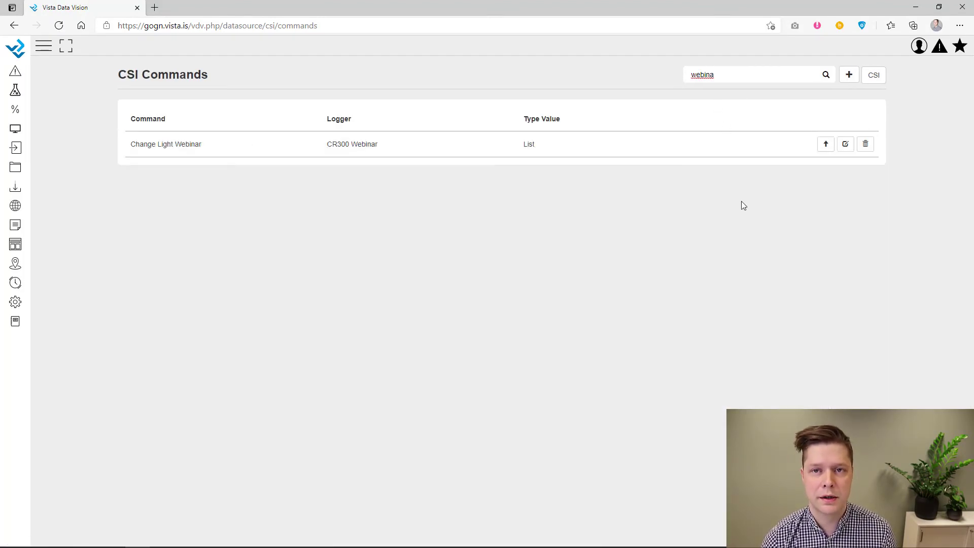
click(827, 148)
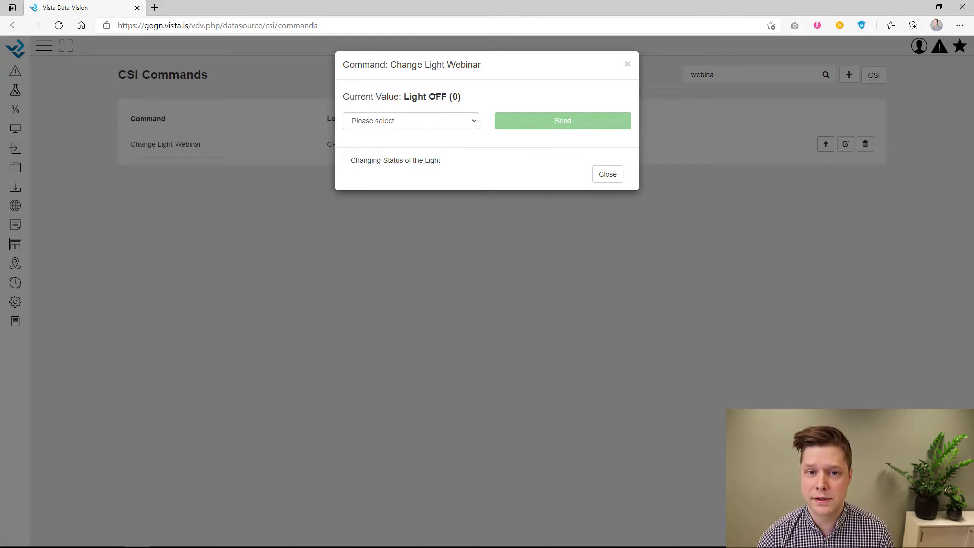
- Send Light ON to CR300 Webinar, confirming with the password
click(418, 126)
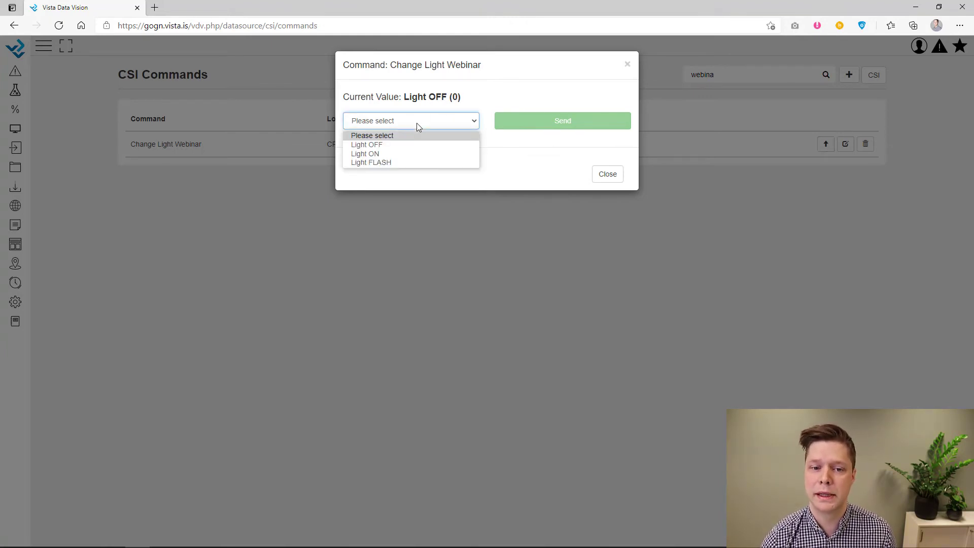
click(410, 154)
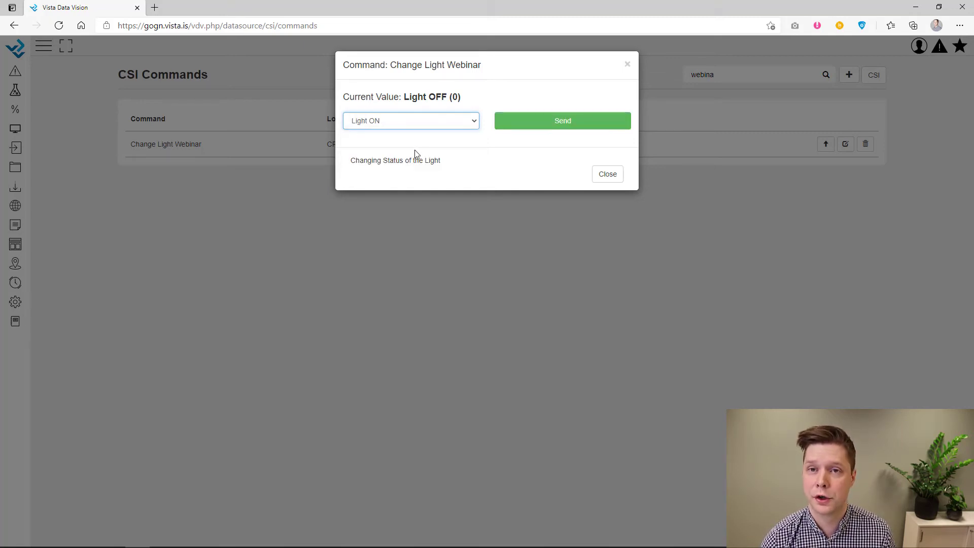
click(548, 123)
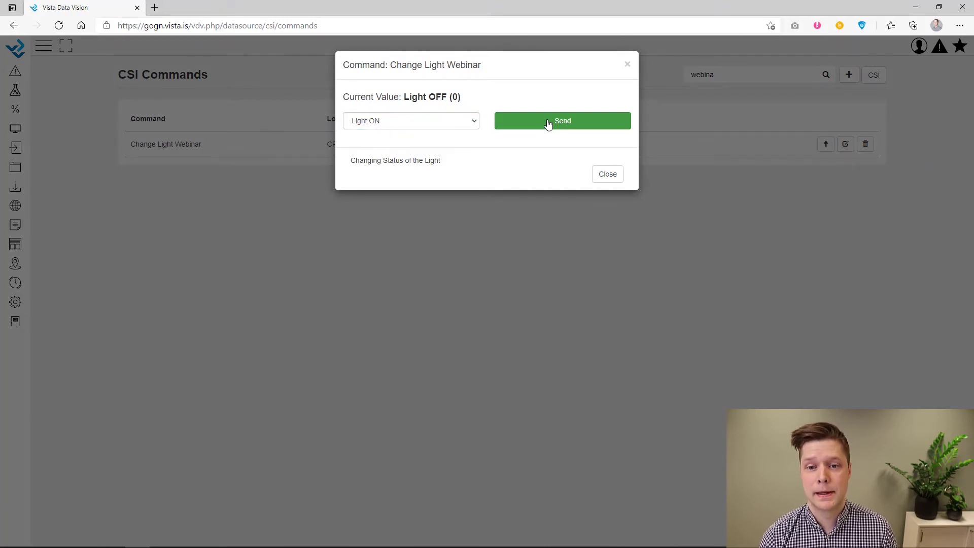
click(515, 287)
text(••••)
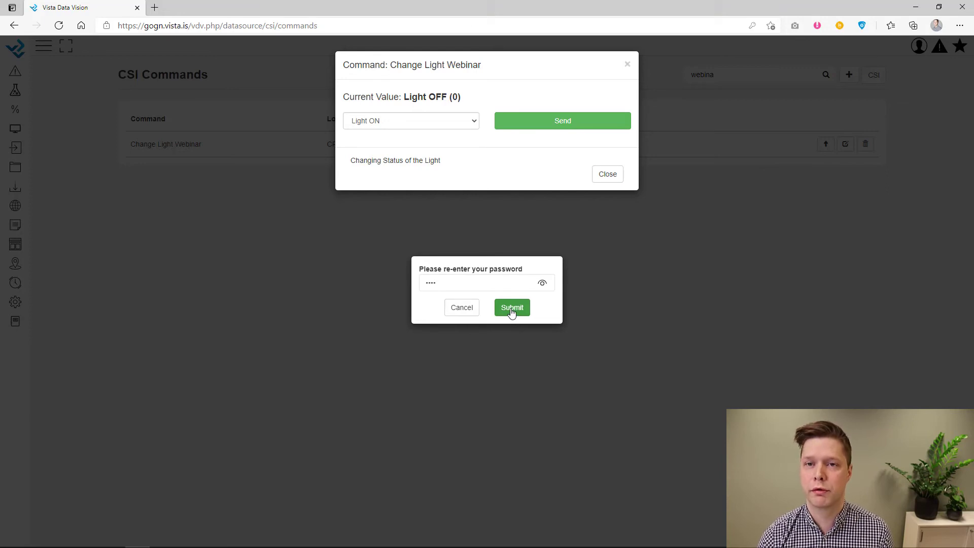
click(511, 309)
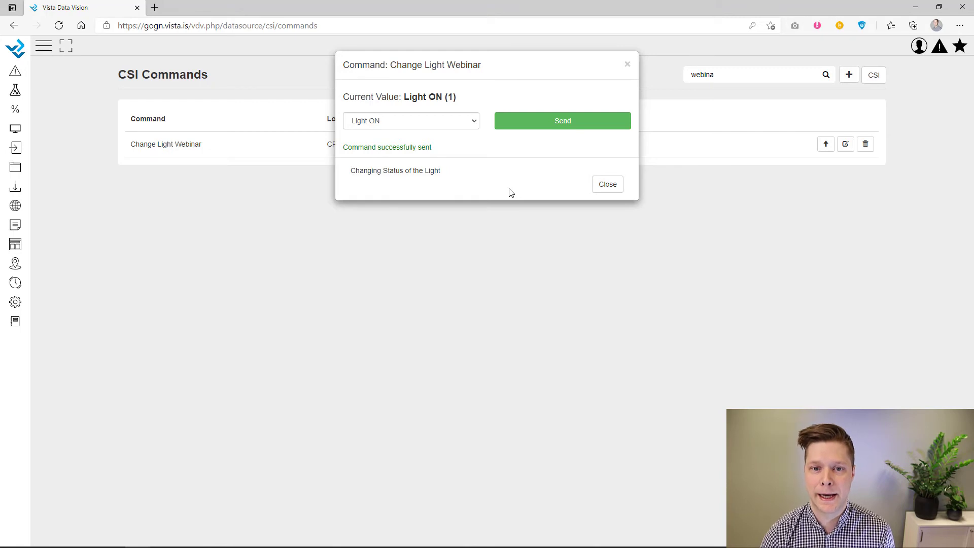
- Send Light OFF, confirming with the password
click(463, 123)
click(455, 145)
click(550, 122)
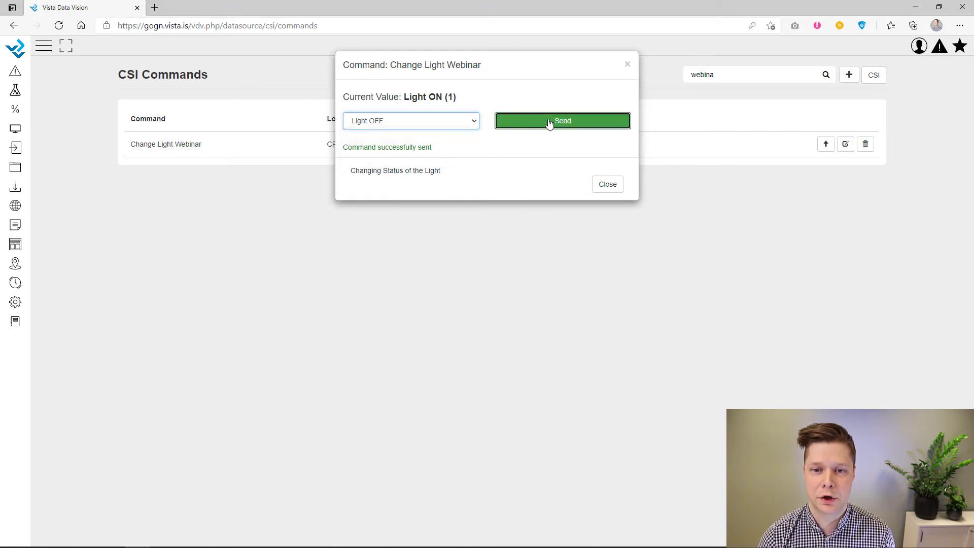
click(497, 281)
text(••••)
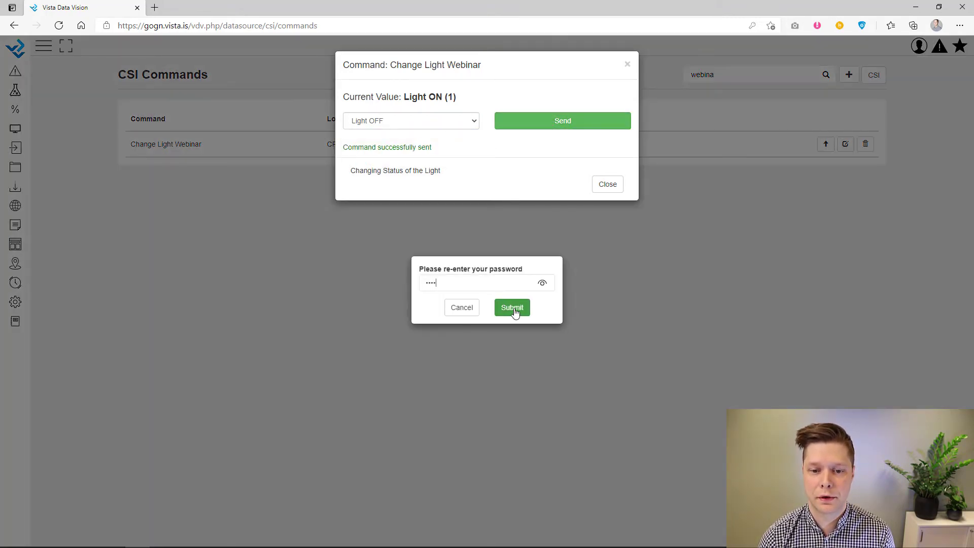
click(513, 307)
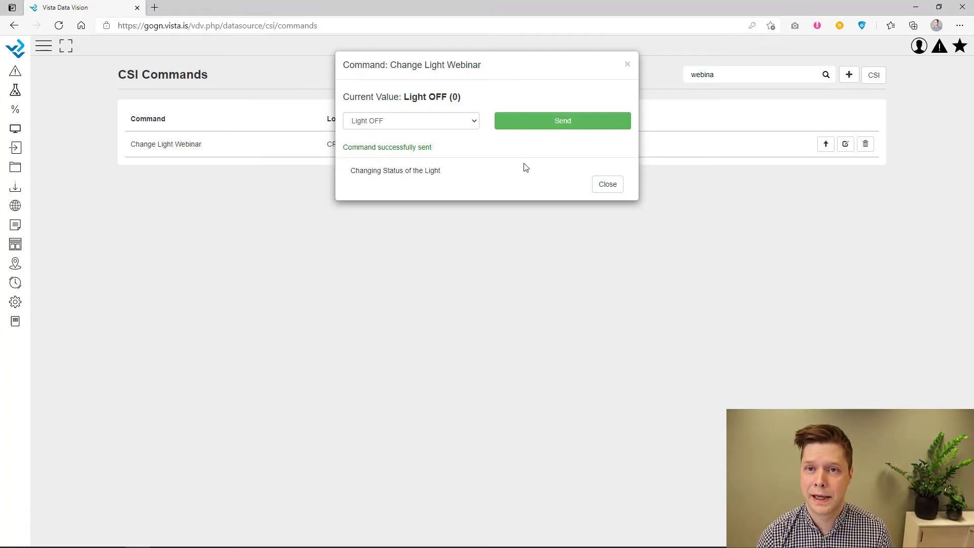
- Send Light FLASH, confirming with the password
click(454, 124)
click(451, 161)
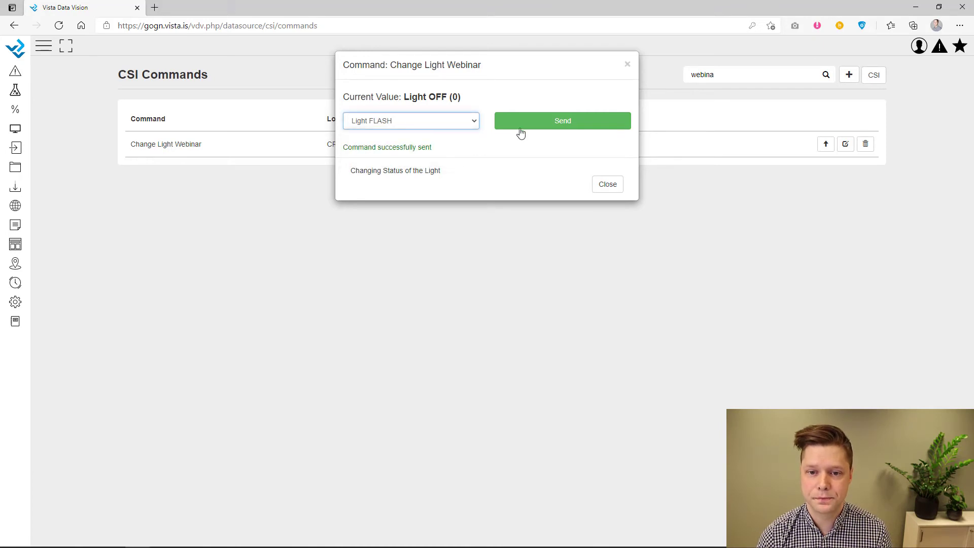
click(515, 125)
click(449, 283)
text(***)
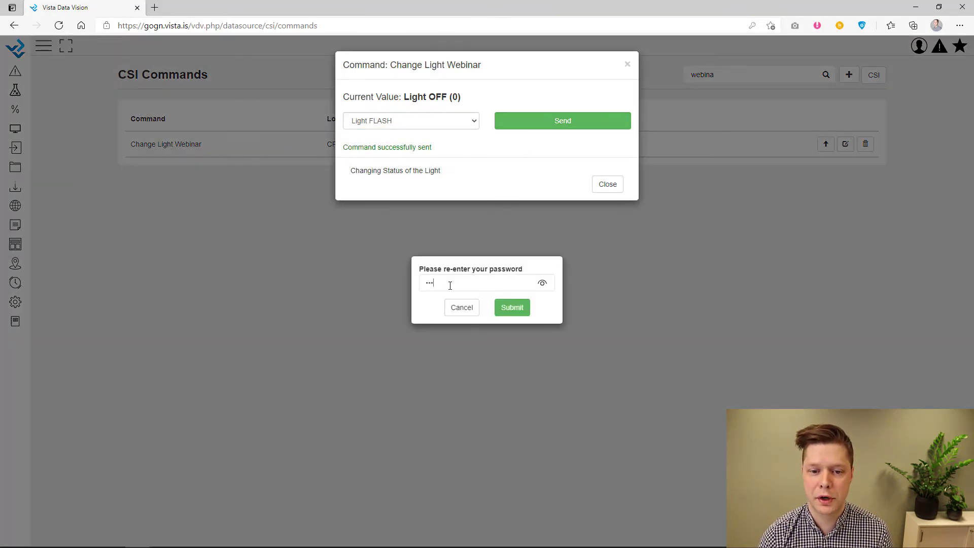
click(512, 308)
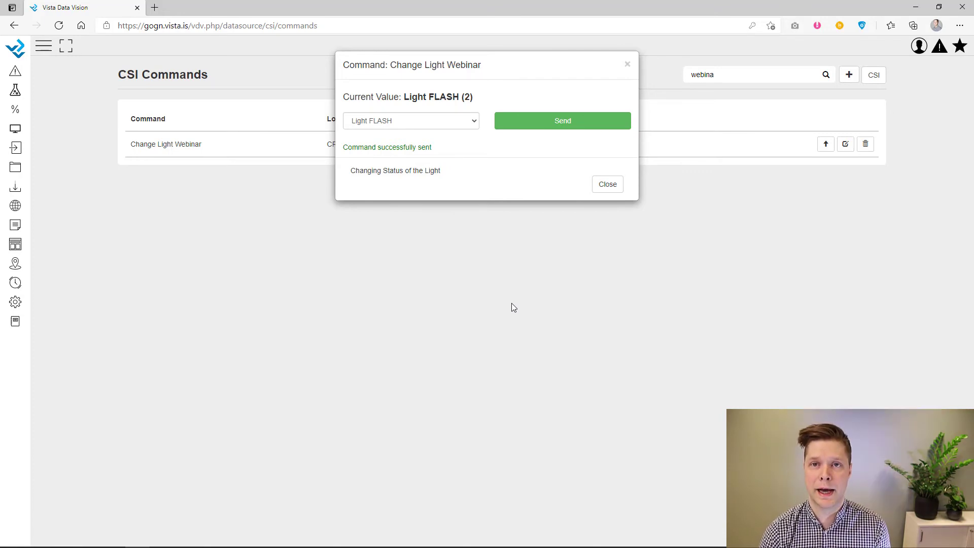
- Send Light OFF once more and close the command window
click(455, 124)
click(452, 143)
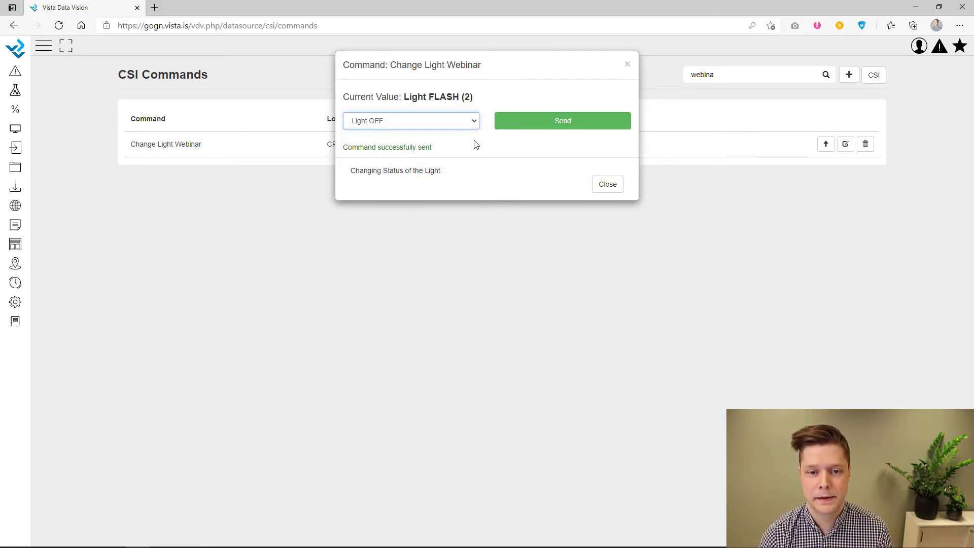
click(557, 124)
click(474, 283)
text(•••)
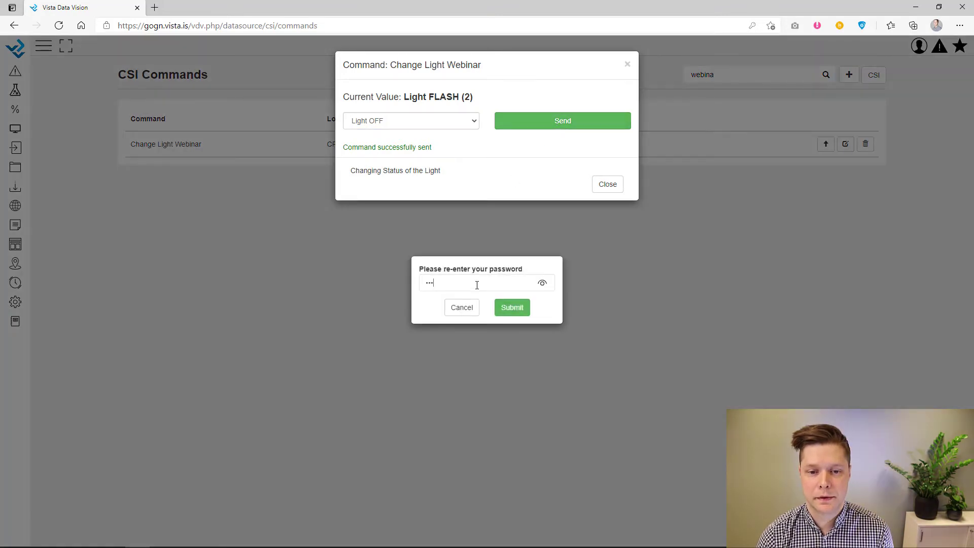
click(511, 307)
click(611, 188)
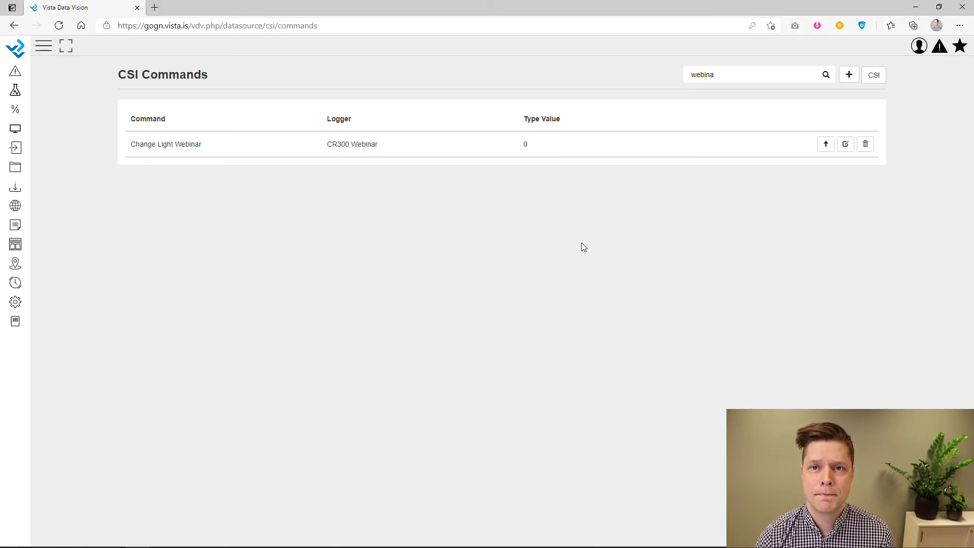
- Open the CR300 Webinar dashboard for editing from Setup > Dashboard
click(16, 302)
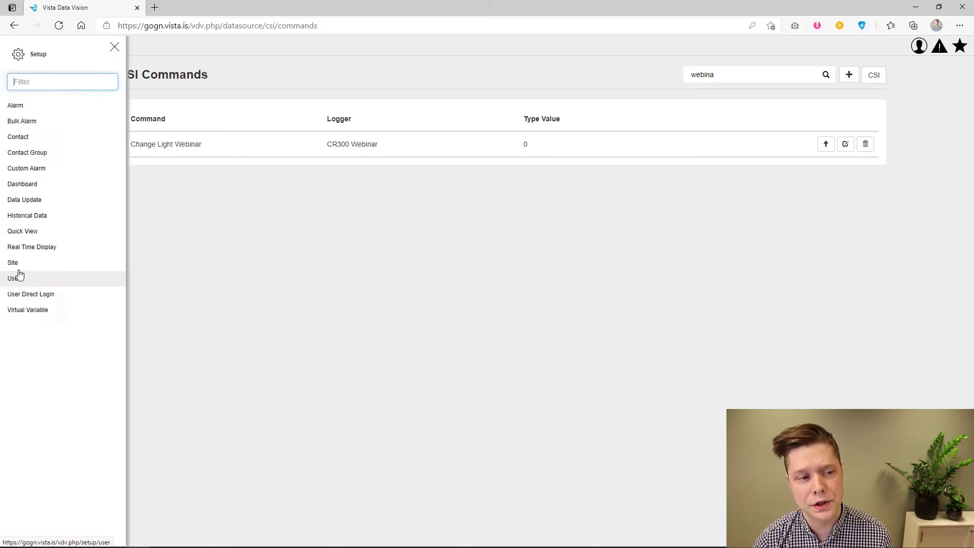
click(23, 184)
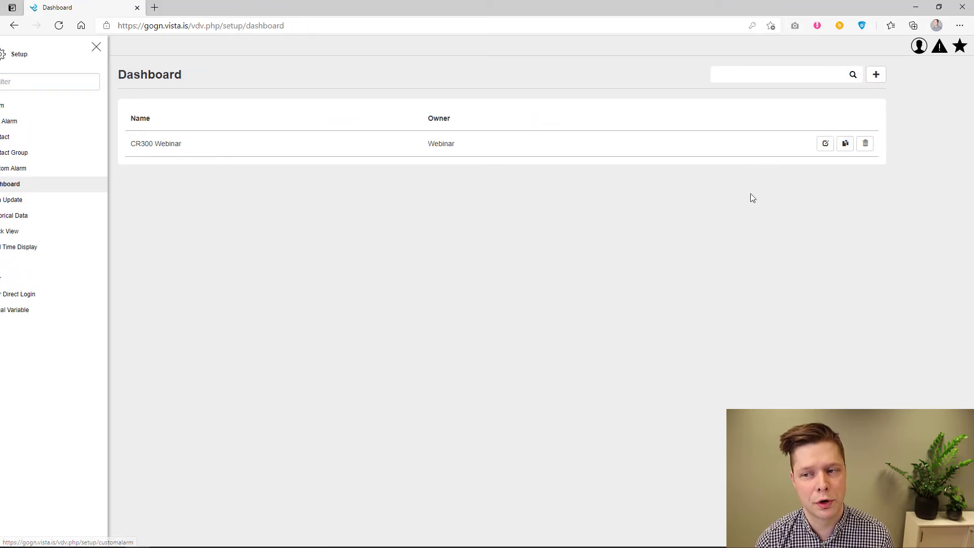
click(824, 144)
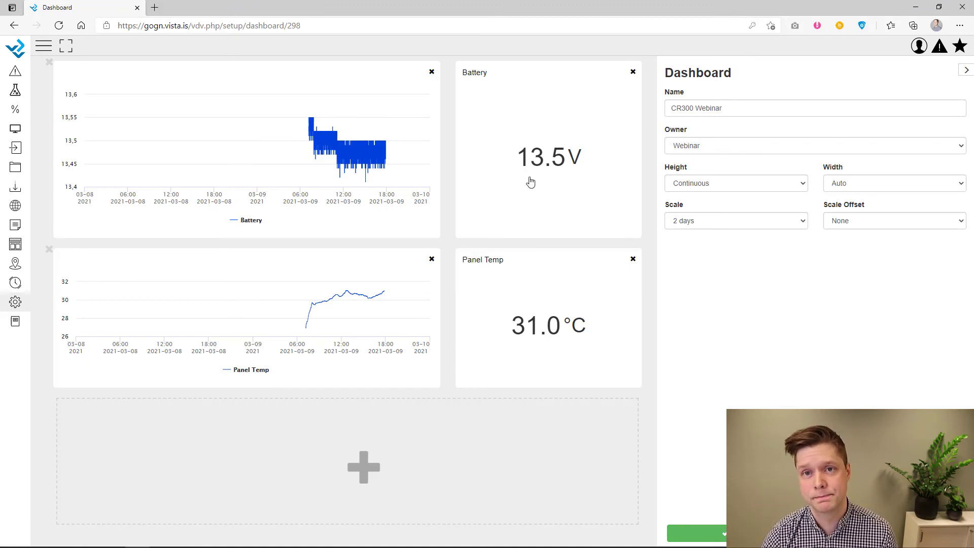
- Add a Data Source Command column labelled 'Change Light' in Light Blue
click(274, 452)
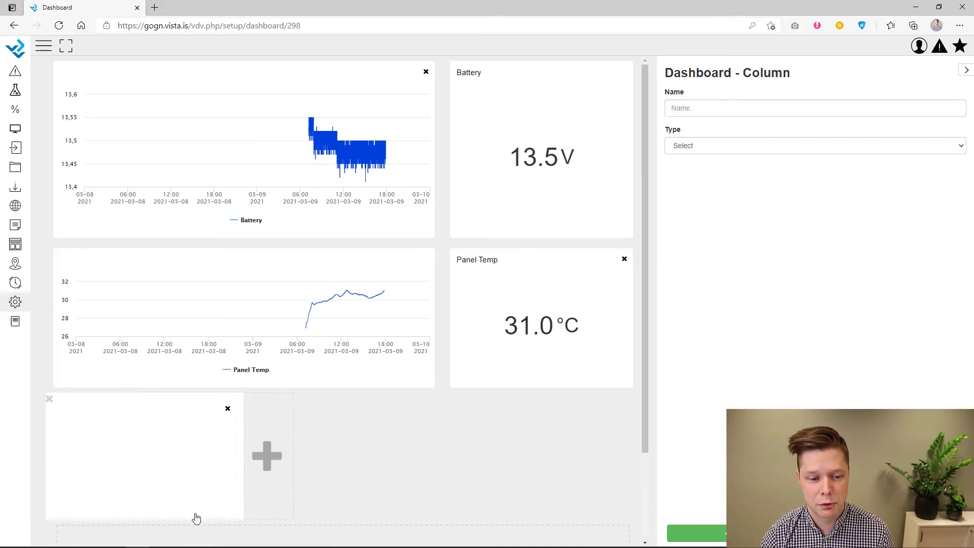
drag(196, 517, 197, 477)
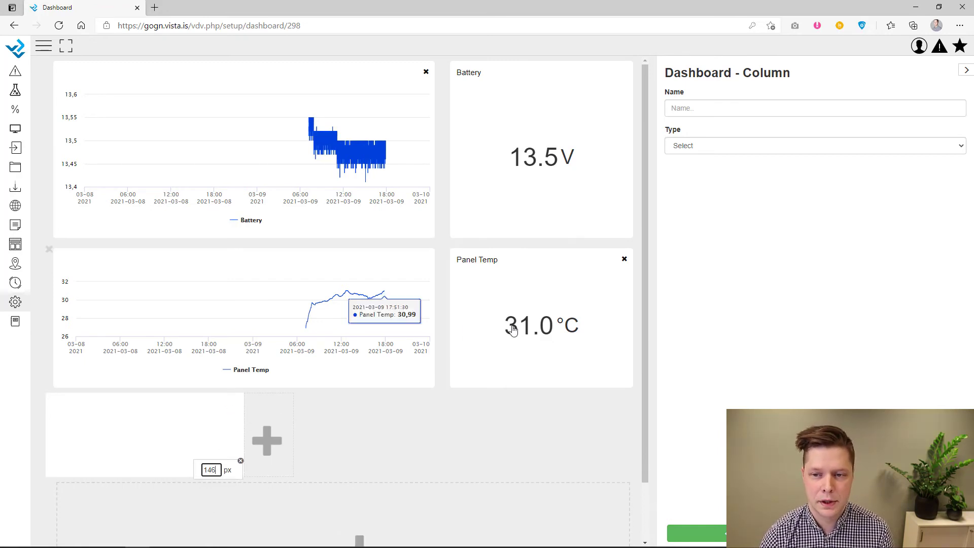
click(752, 150)
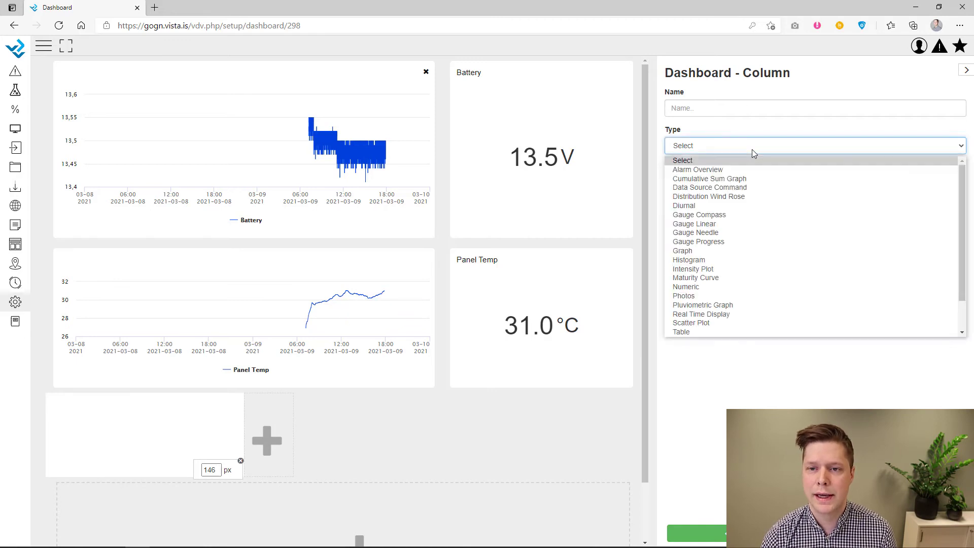
click(749, 188)
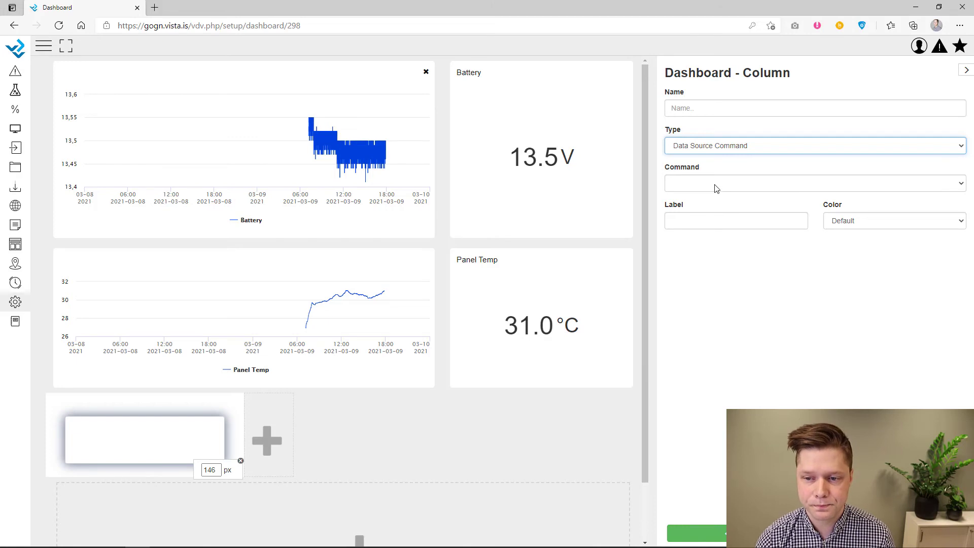
click(715, 222)
click(714, 238)
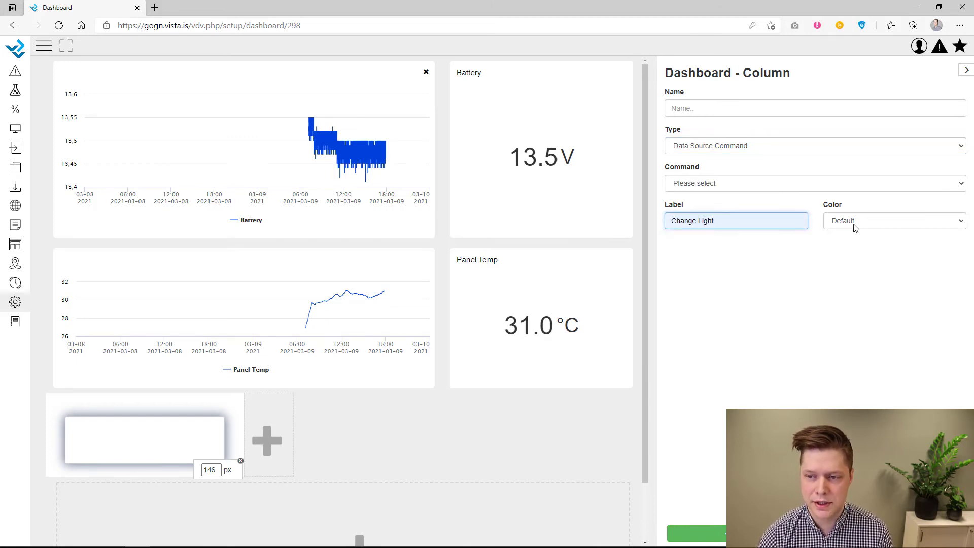
click(833, 223)
click(846, 281)
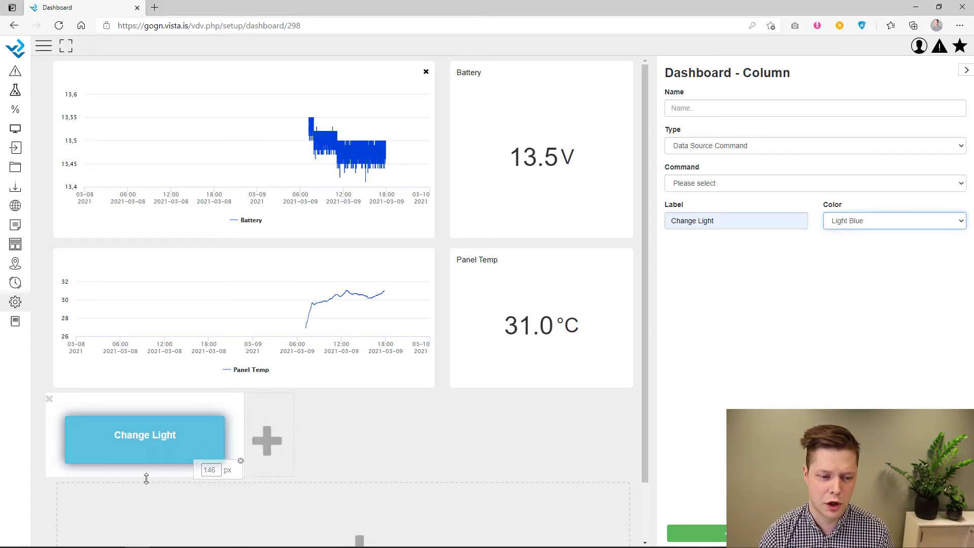
- Make the Change Light row taller and link it to the Change Light Webinar command
drag(146, 478, 152, 510)
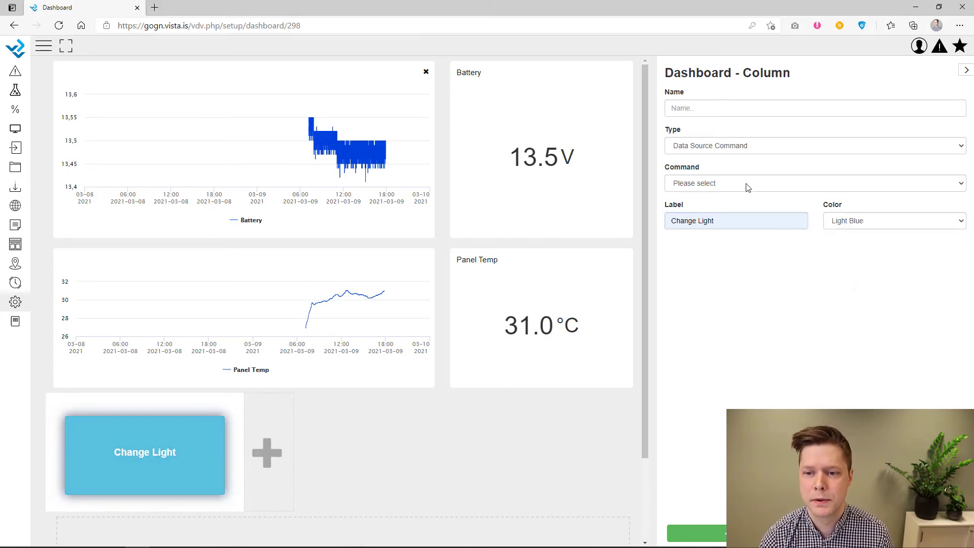
click(730, 185)
click(728, 186)
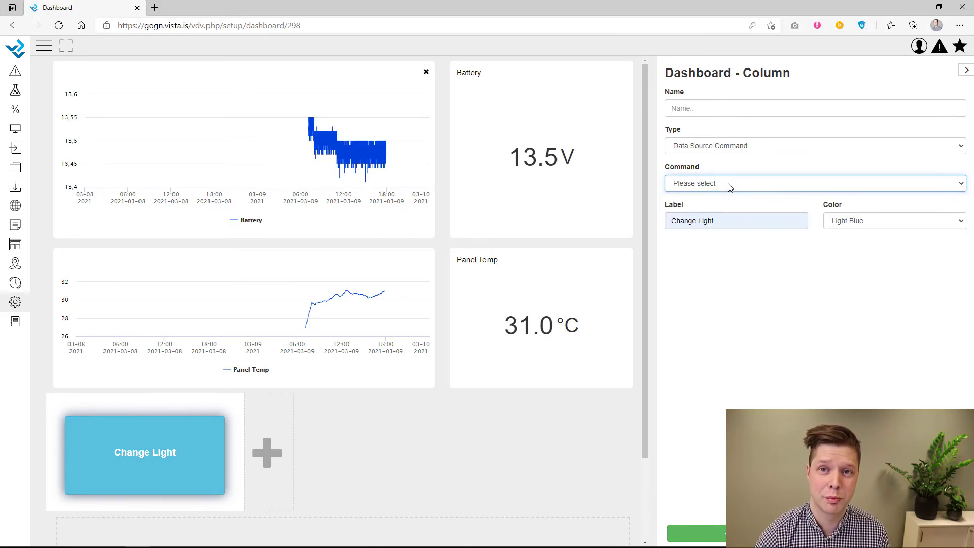
click(729, 185)
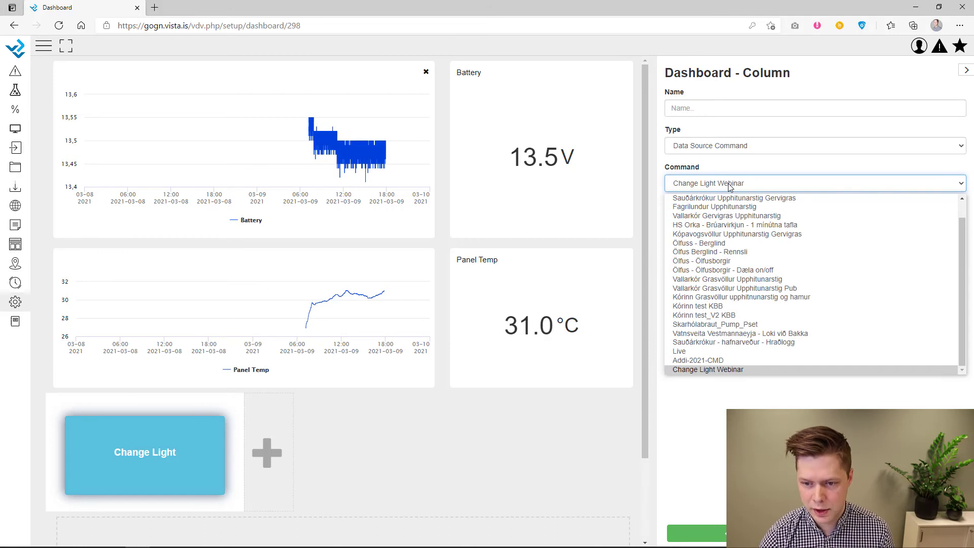
key(Return)
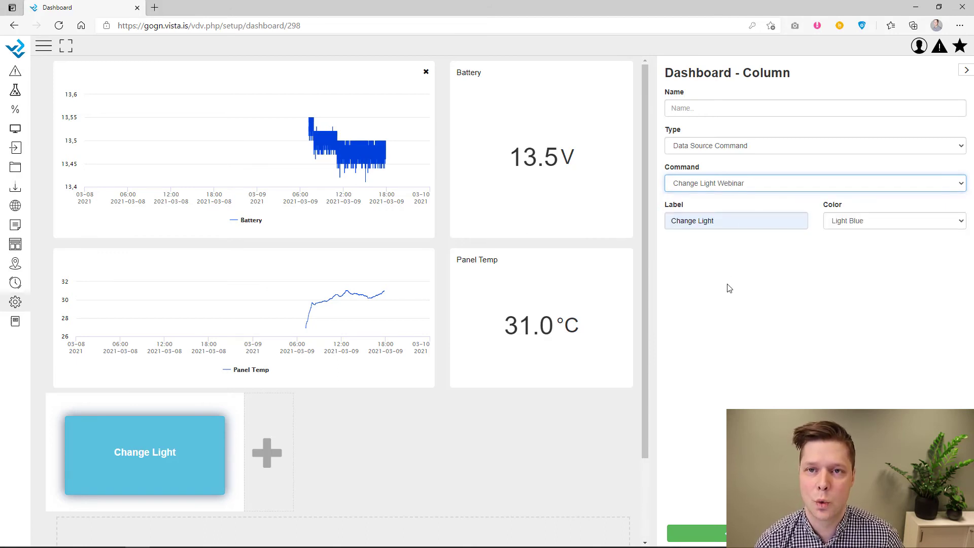
click(735, 302)
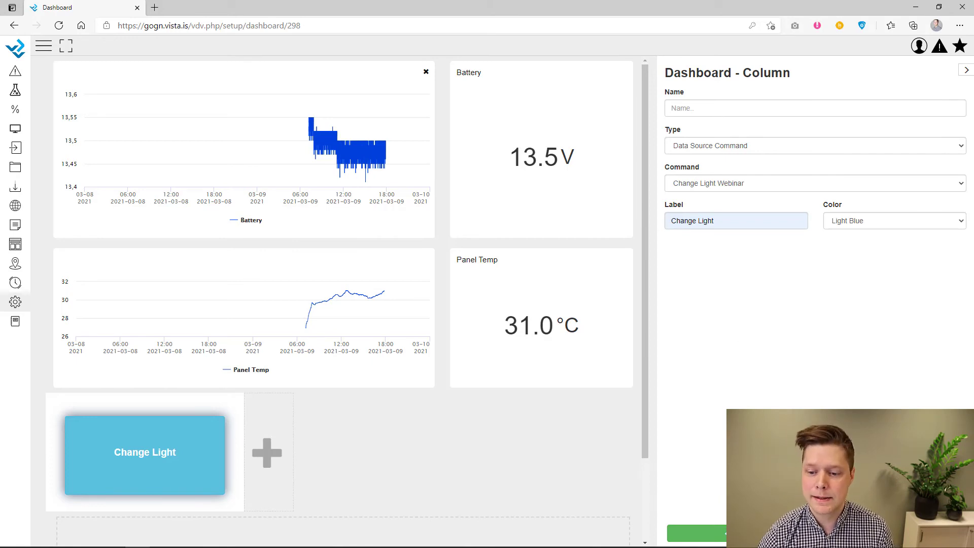
- Save the dashboard and open the CR300 Webinar dashboard
click(740, 533)
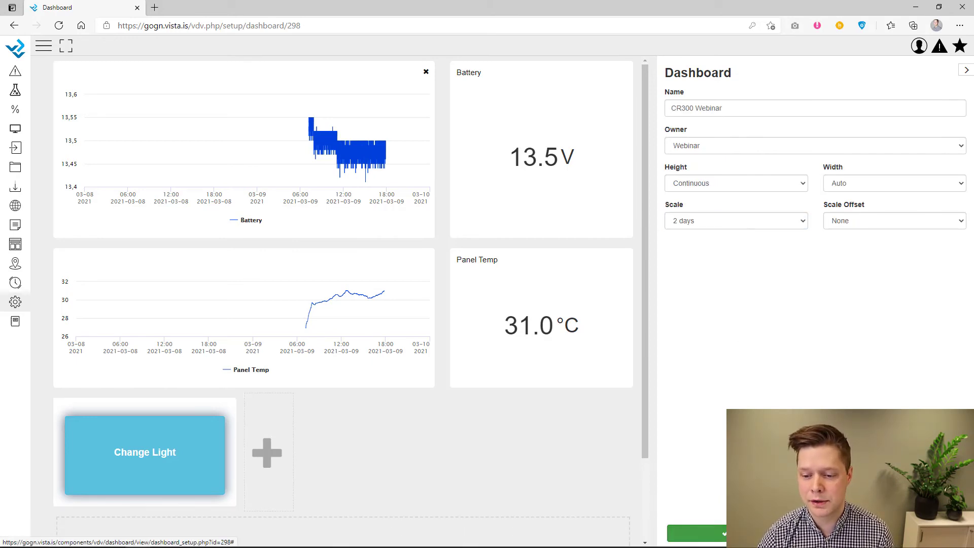
click(740, 533)
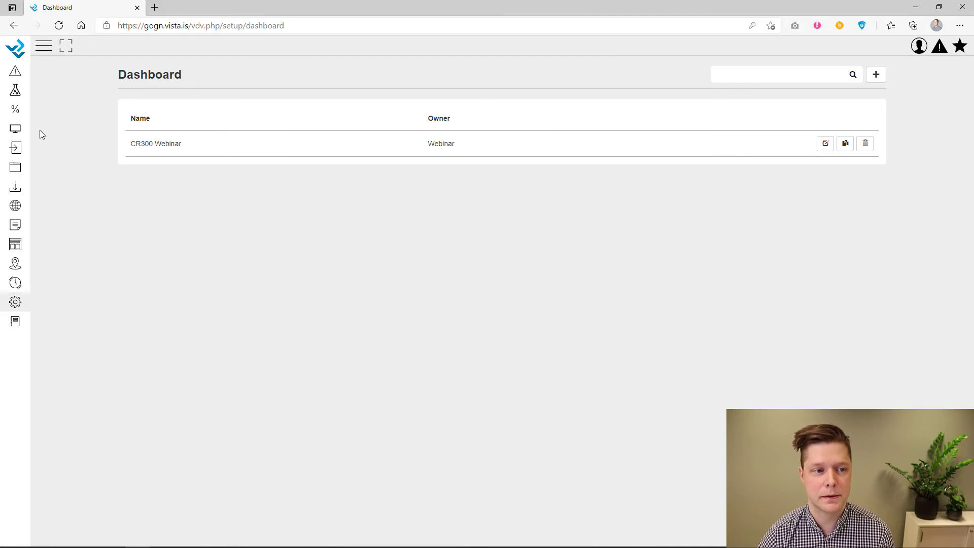
click(15, 128)
click(30, 104)
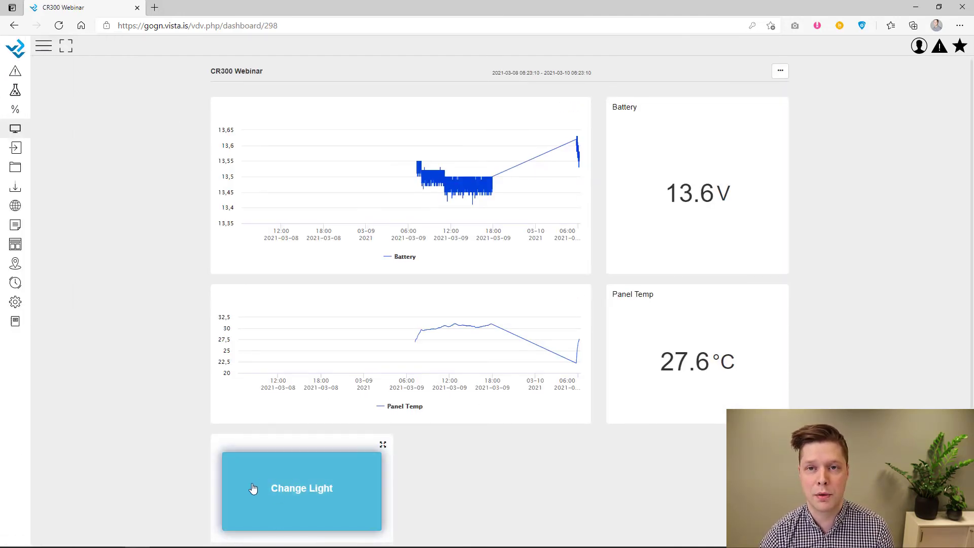
- Send Light ON from the dashboard's Change Light button, confirming with the password
click(321, 495)
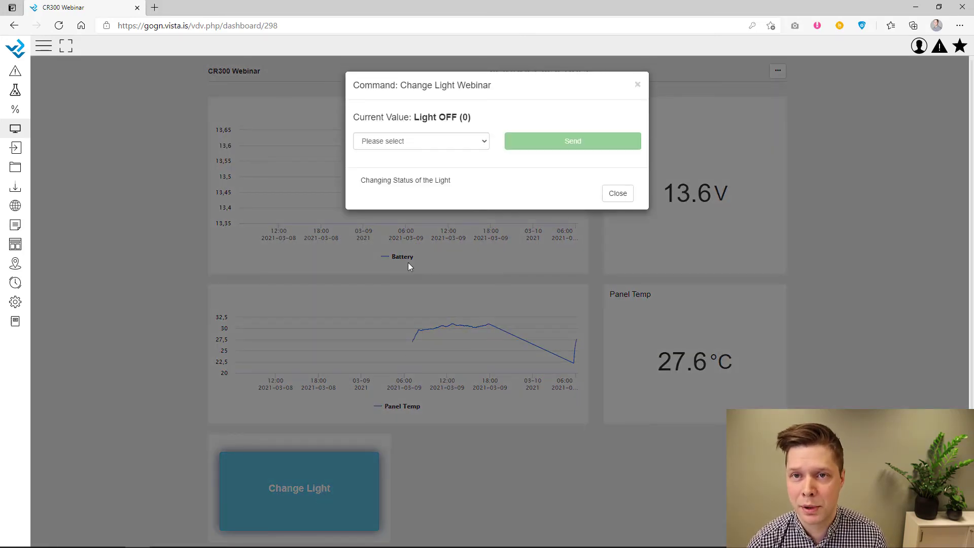
click(427, 141)
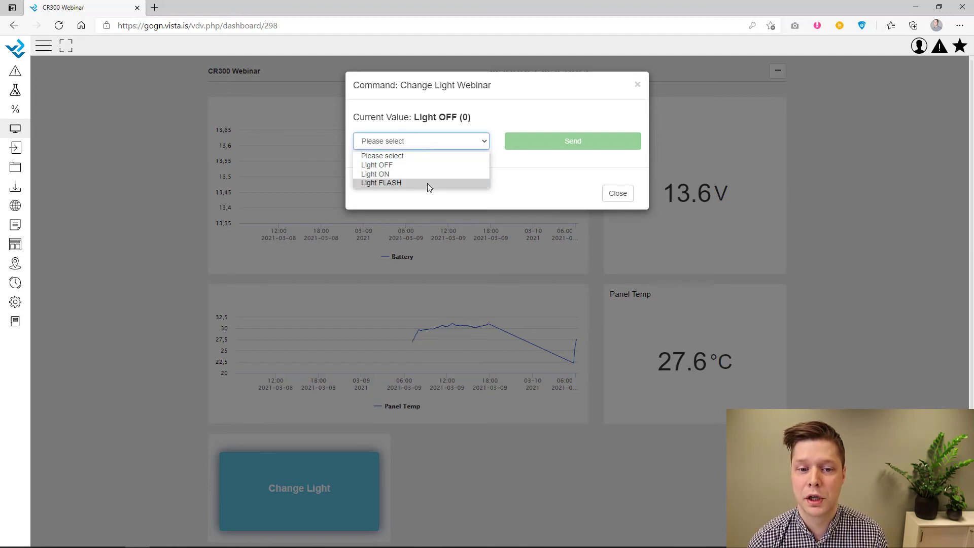
click(431, 174)
click(566, 143)
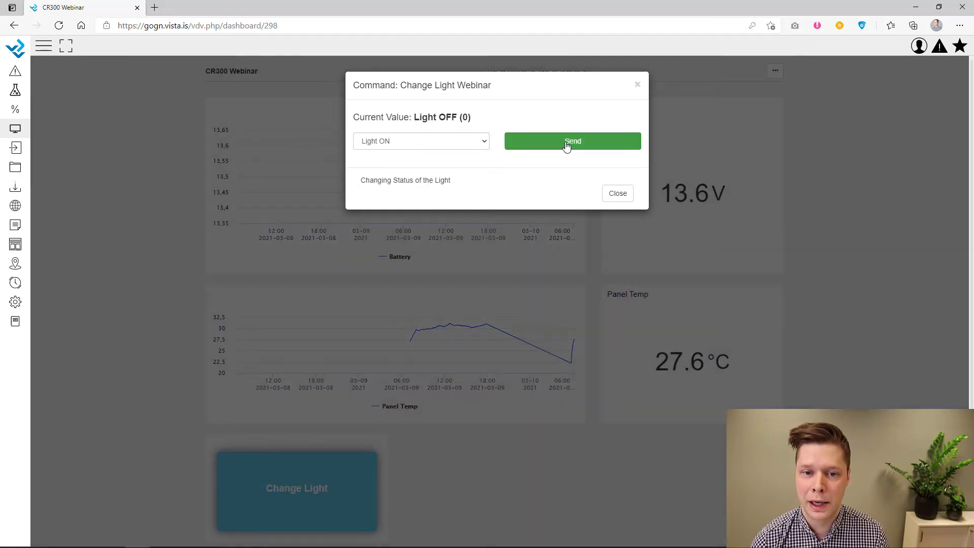
text(****)
click(524, 318)
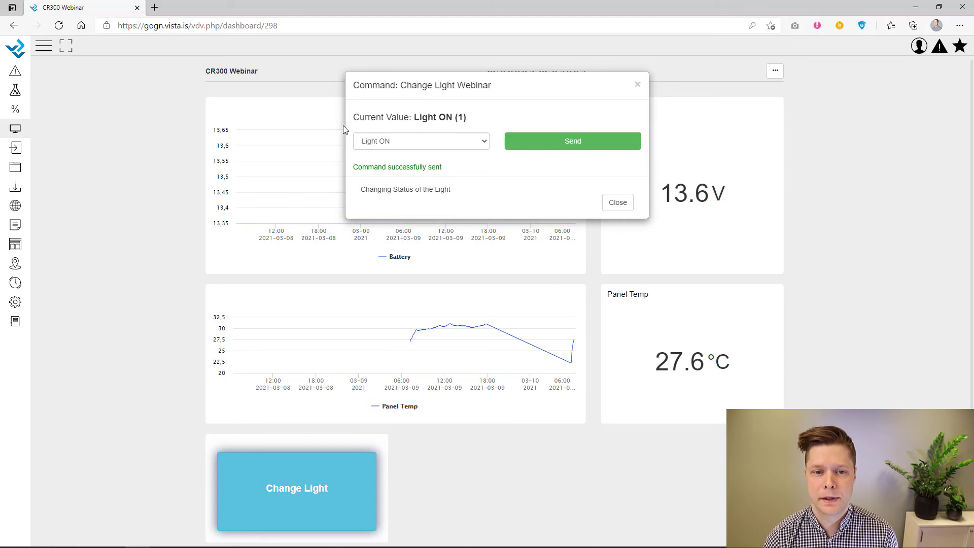
- Send Light OFF from the same dialog, confirming with the password
click(460, 143)
click(452, 172)
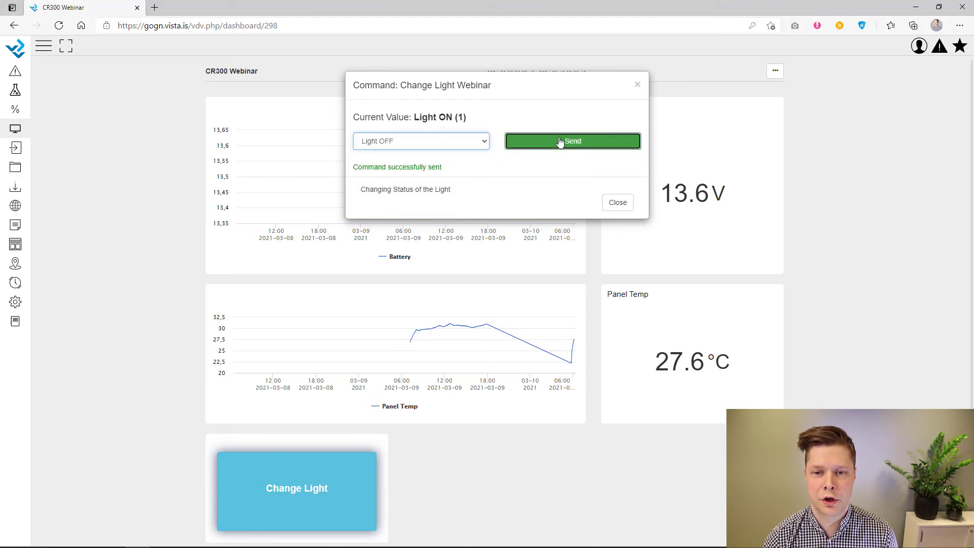
click(545, 147)
text(•••)
click(525, 320)
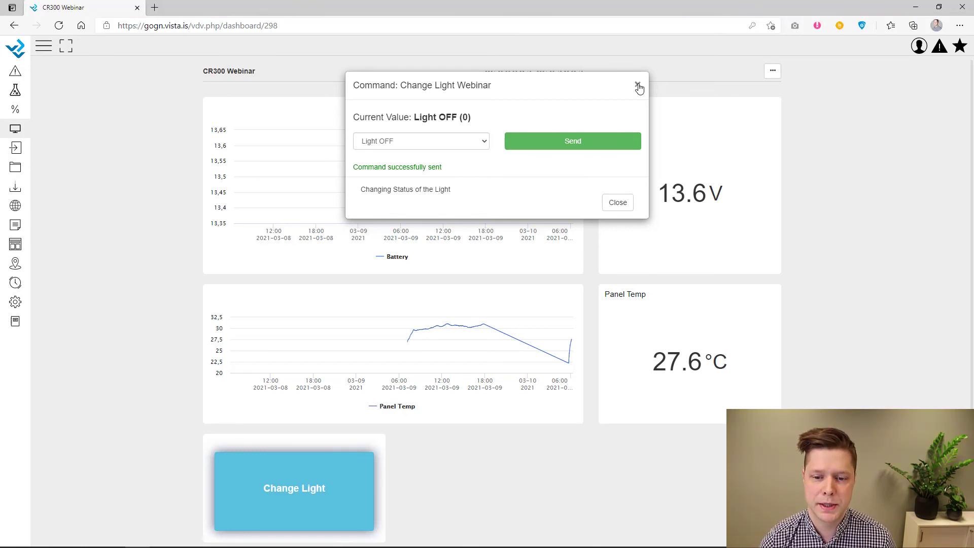
- Close the Change Light dialog and bring up the Setup sections list
click(638, 86)
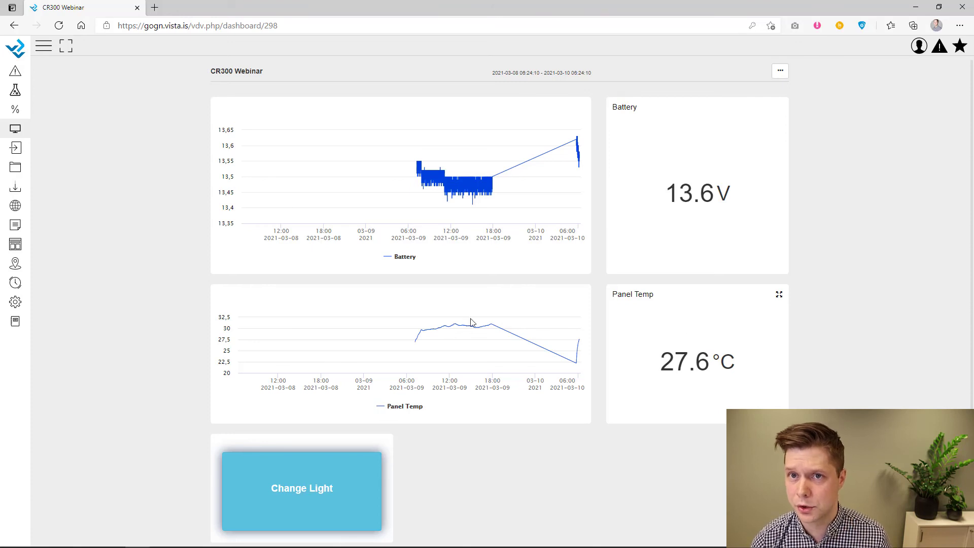
click(16, 302)
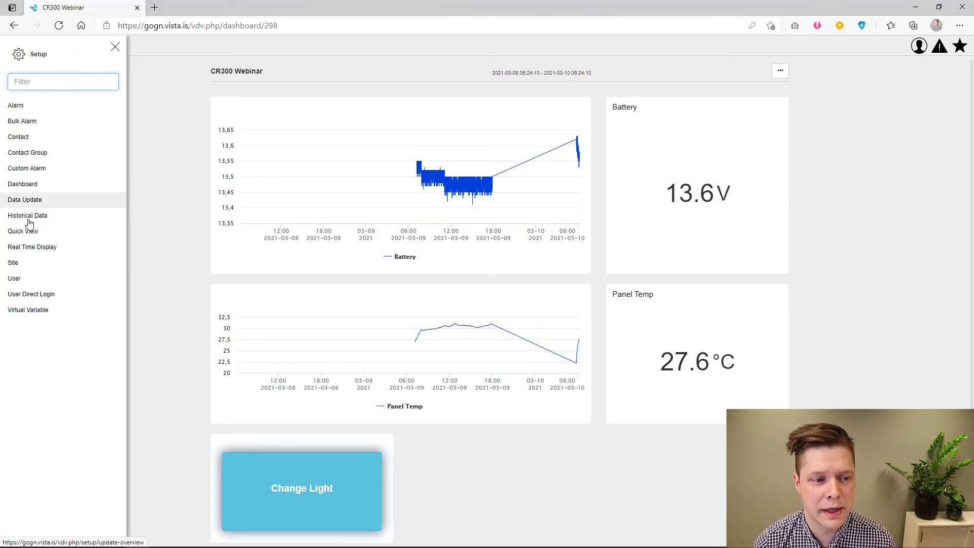
- Start a new user in User setup and tick the Run Command permission
click(28, 277)
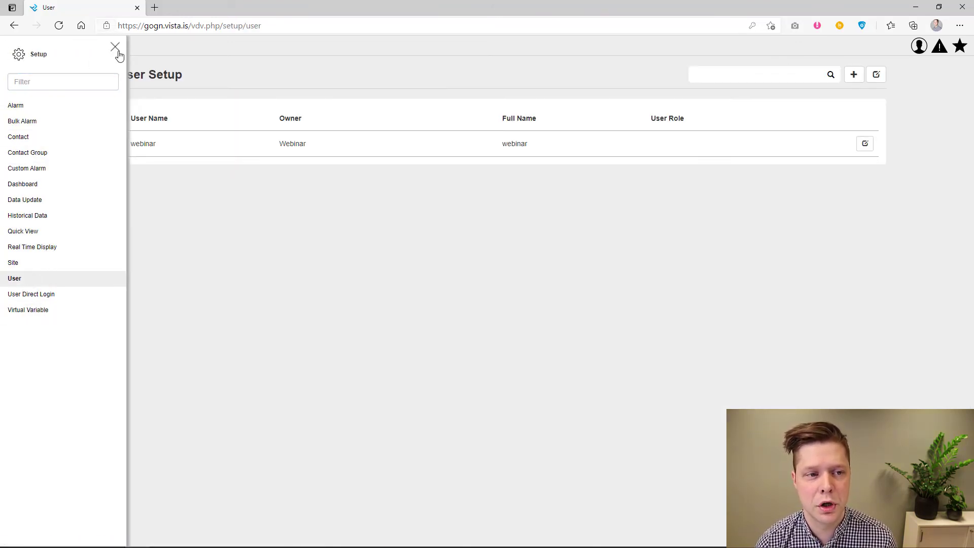
click(116, 48)
click(854, 76)
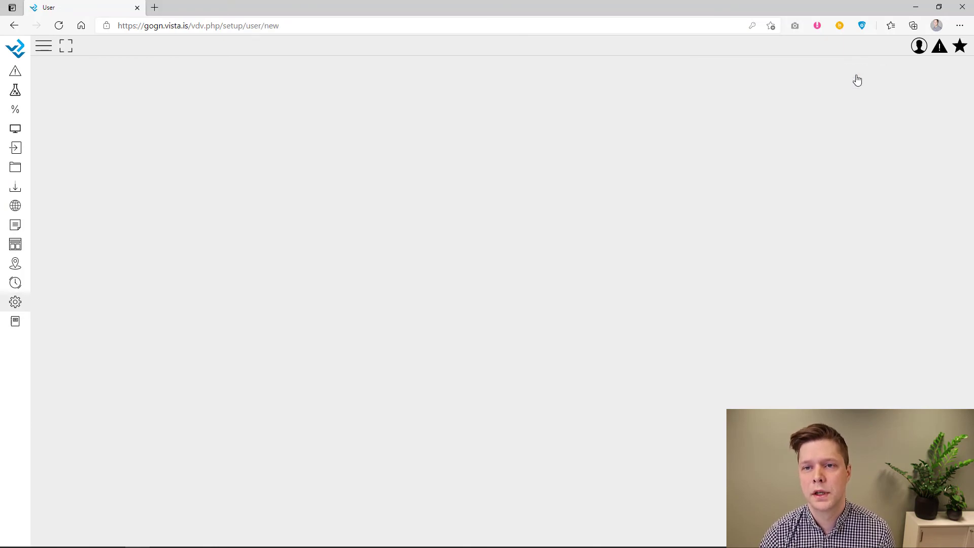
scroll(498, 187, down, 8)
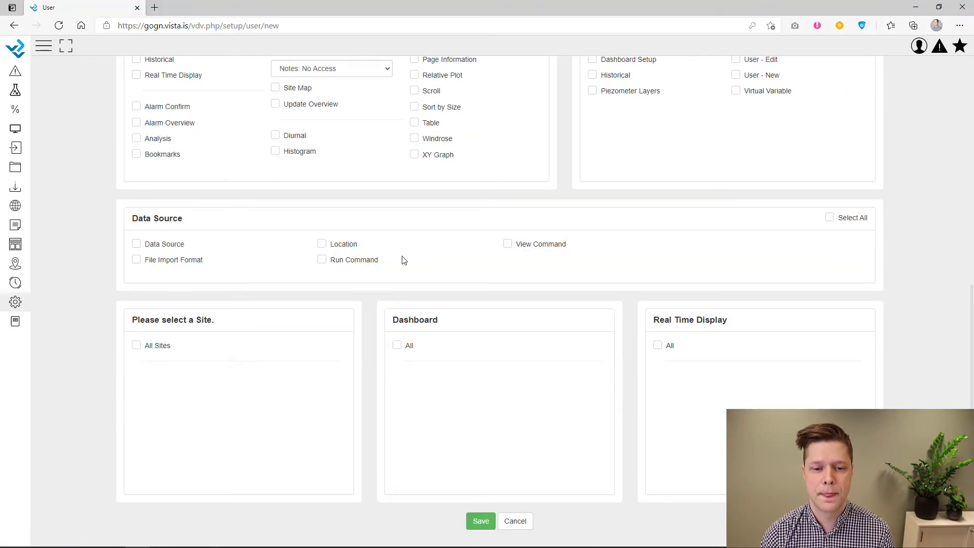
drag(135, 218, 266, 219)
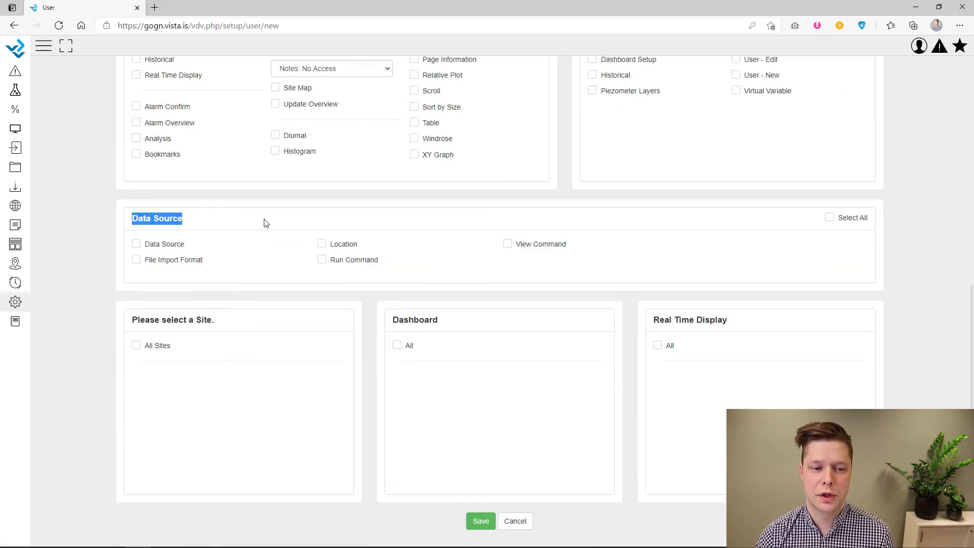
click(345, 261)
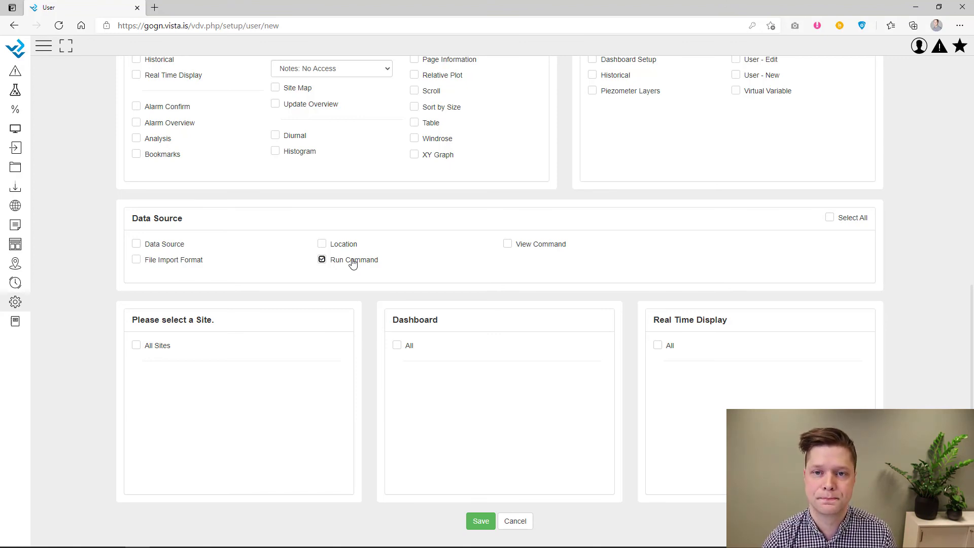
- Leave the user form unsaved and return to the CR300 Webinar dashboard
scroll(564, 205, up, 8)
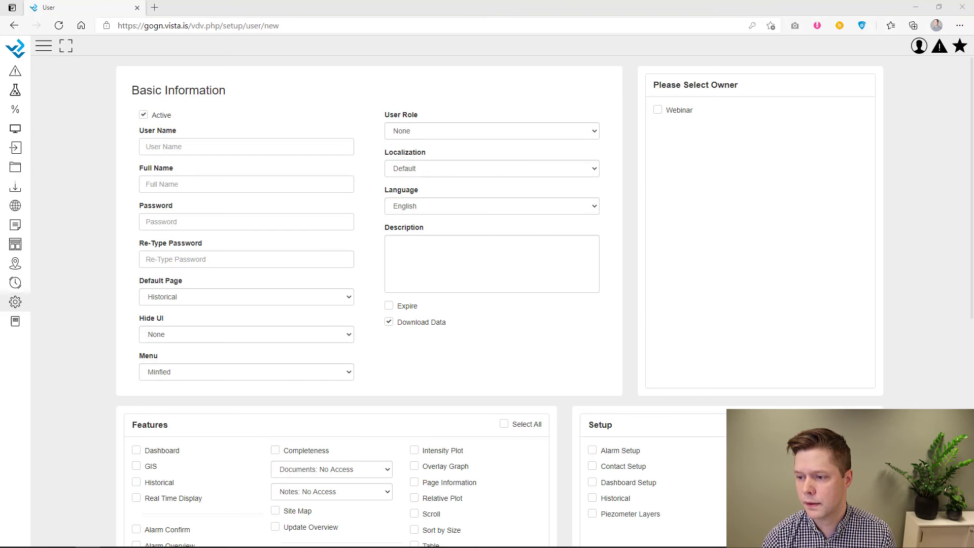
click(277, 106)
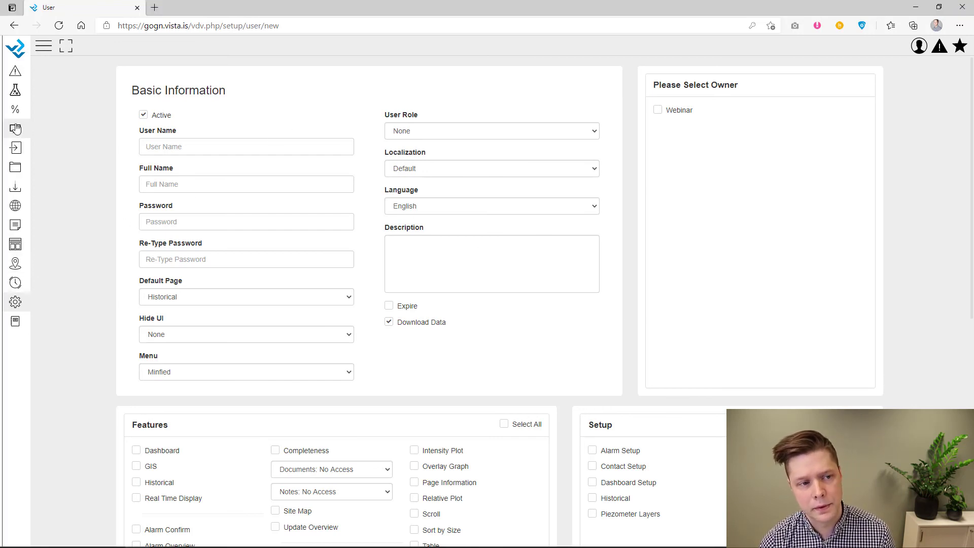
click(16, 129)
click(30, 105)
click(114, 46)
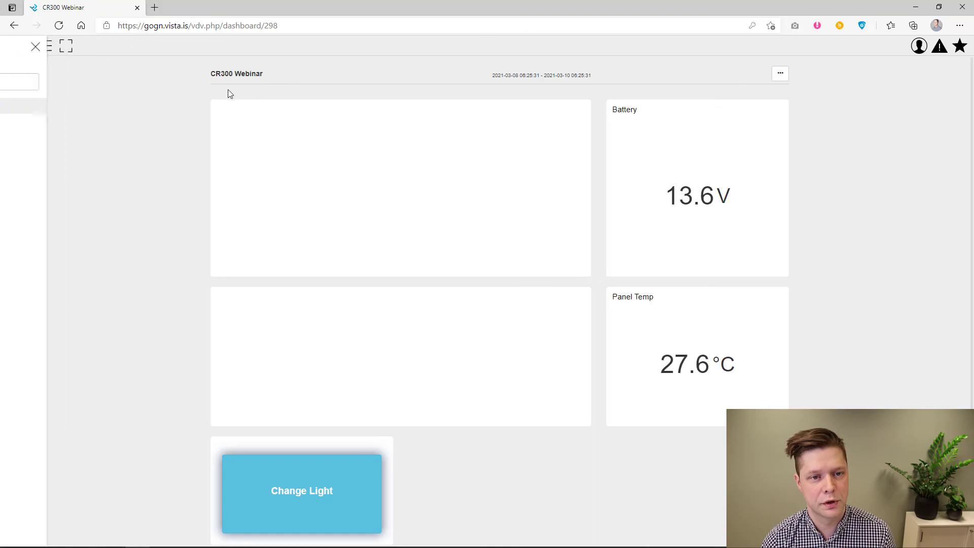